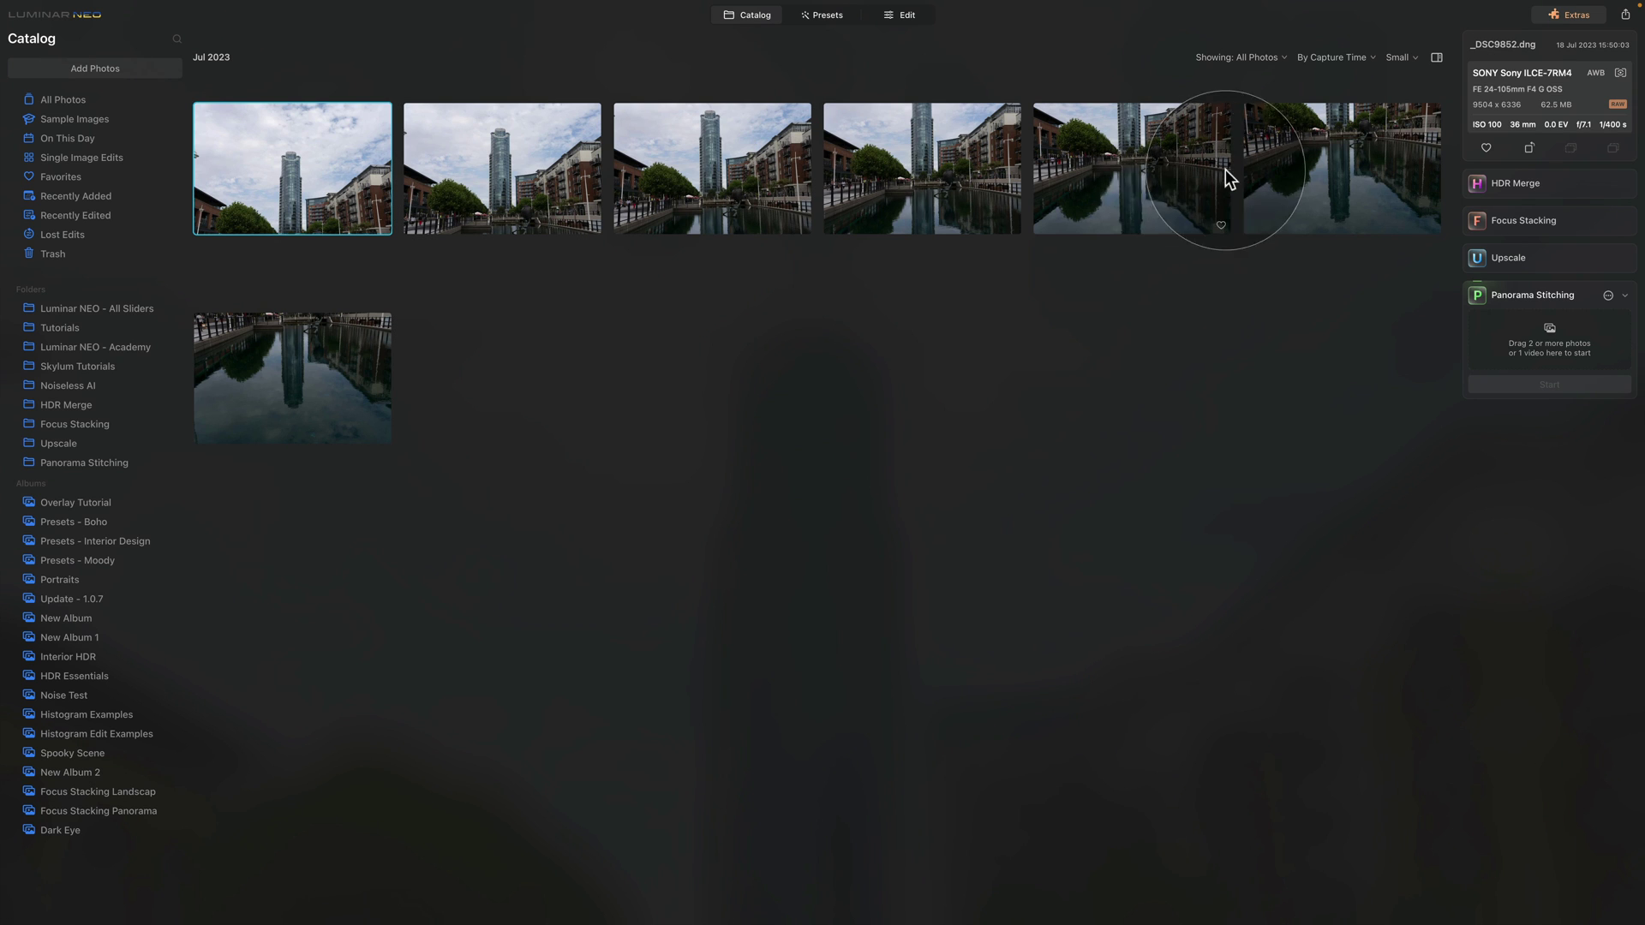
Select all seven tower photos and send them to Panorama Stitching, reviewing its settings
click(317, 364)
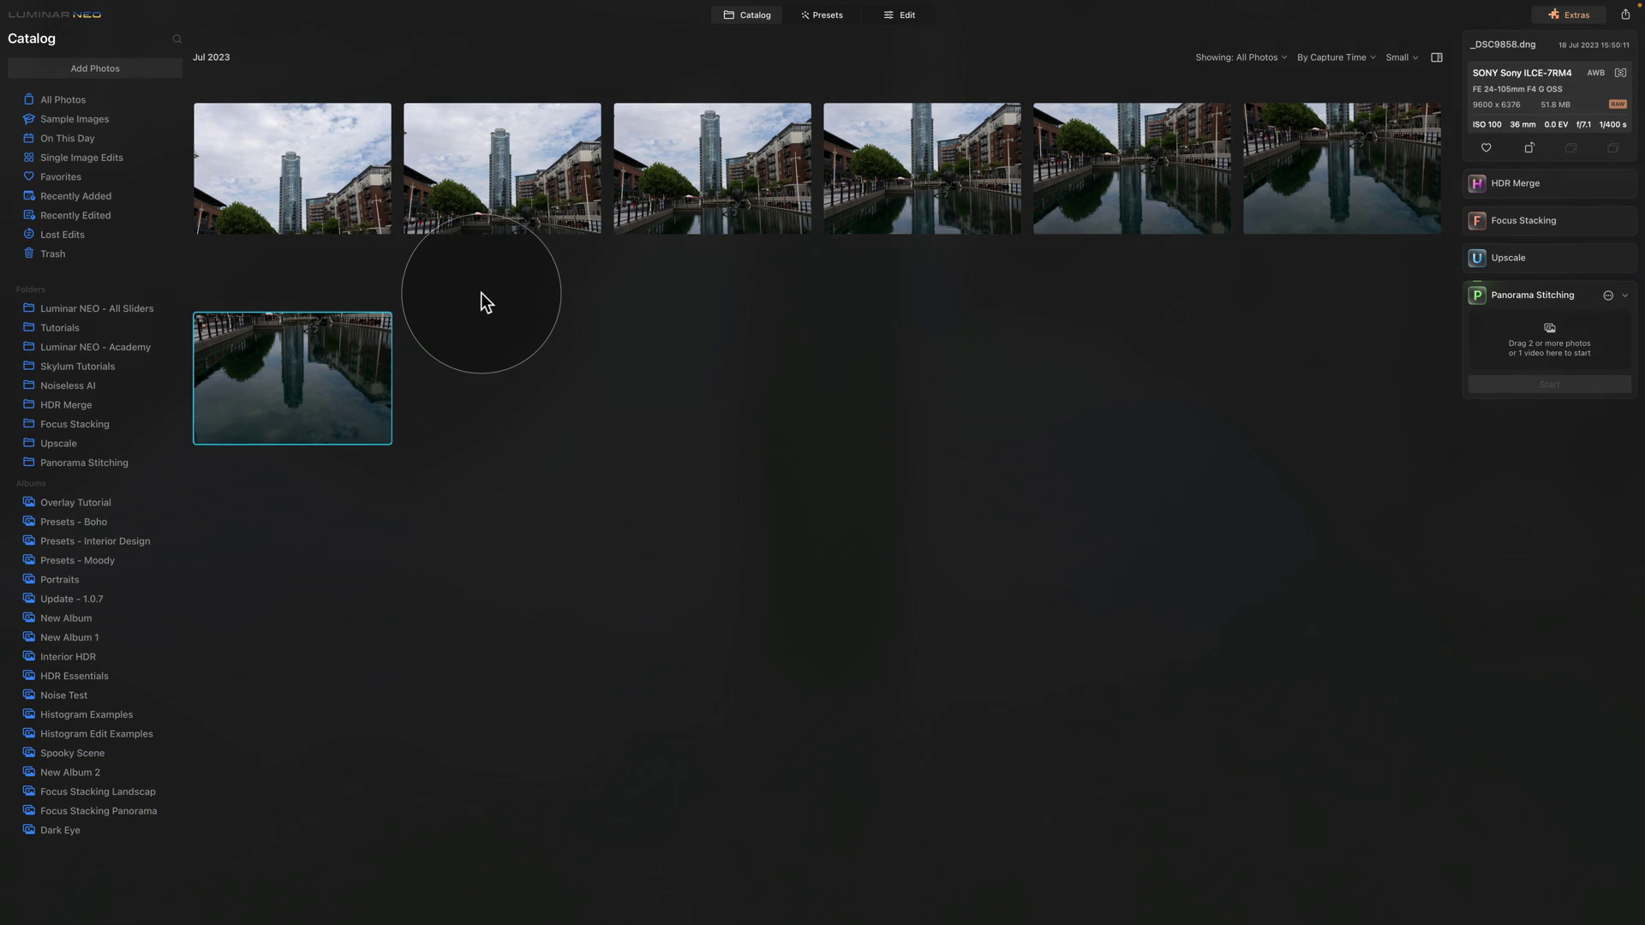
key(super+a)
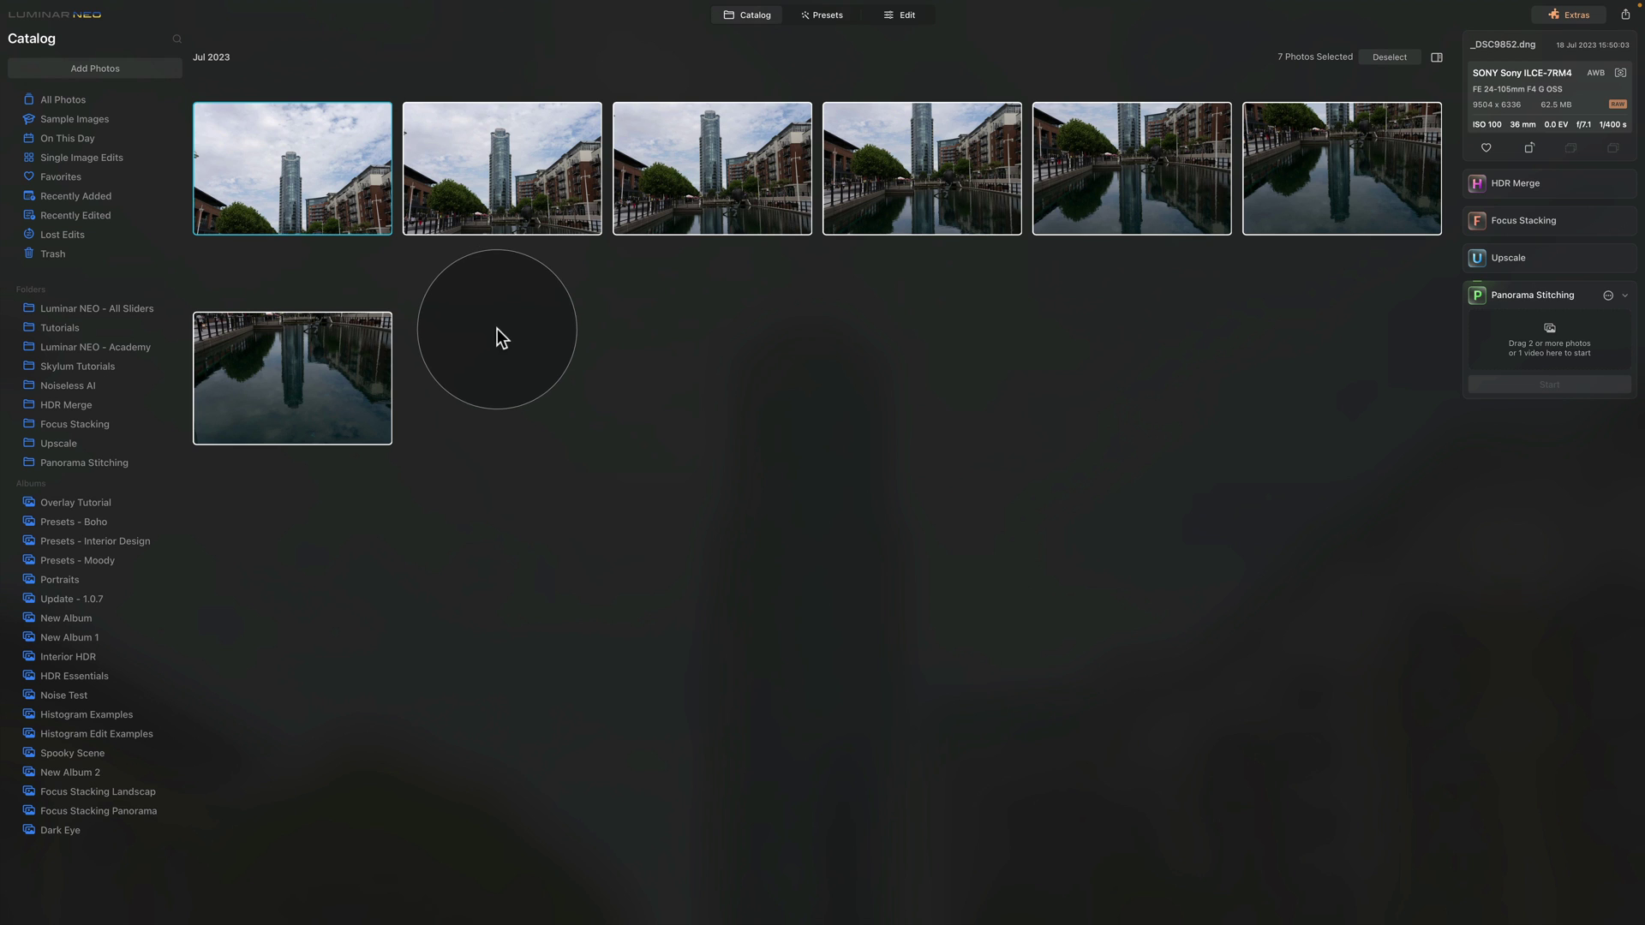
key(super+a)
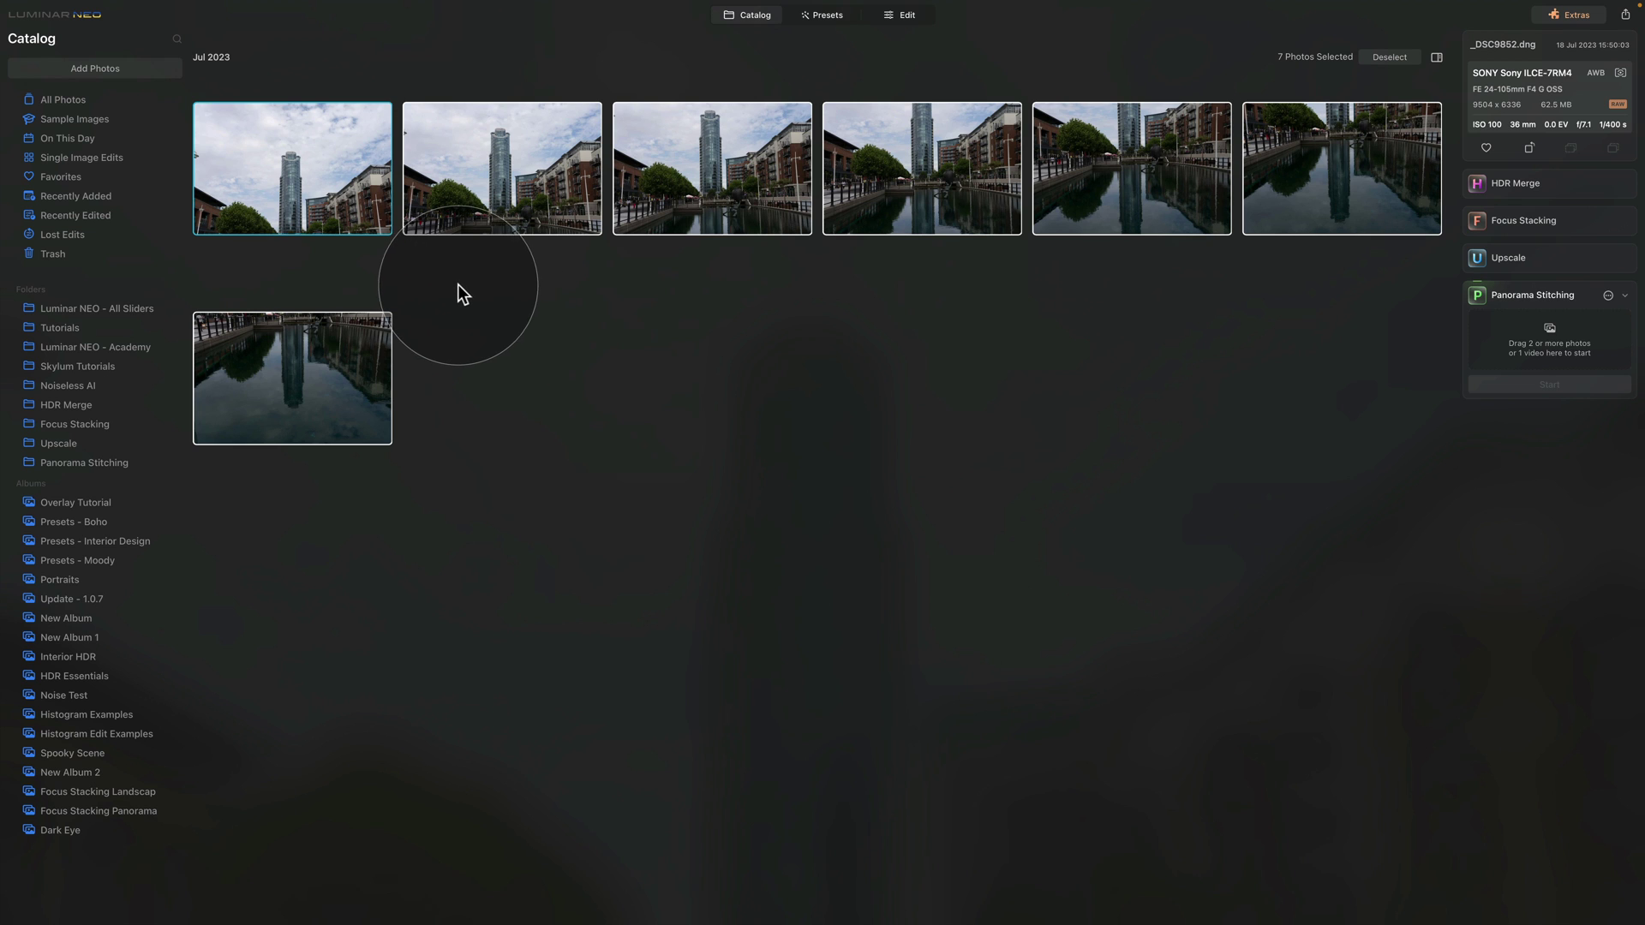
drag(1317, 153, 1552, 336)
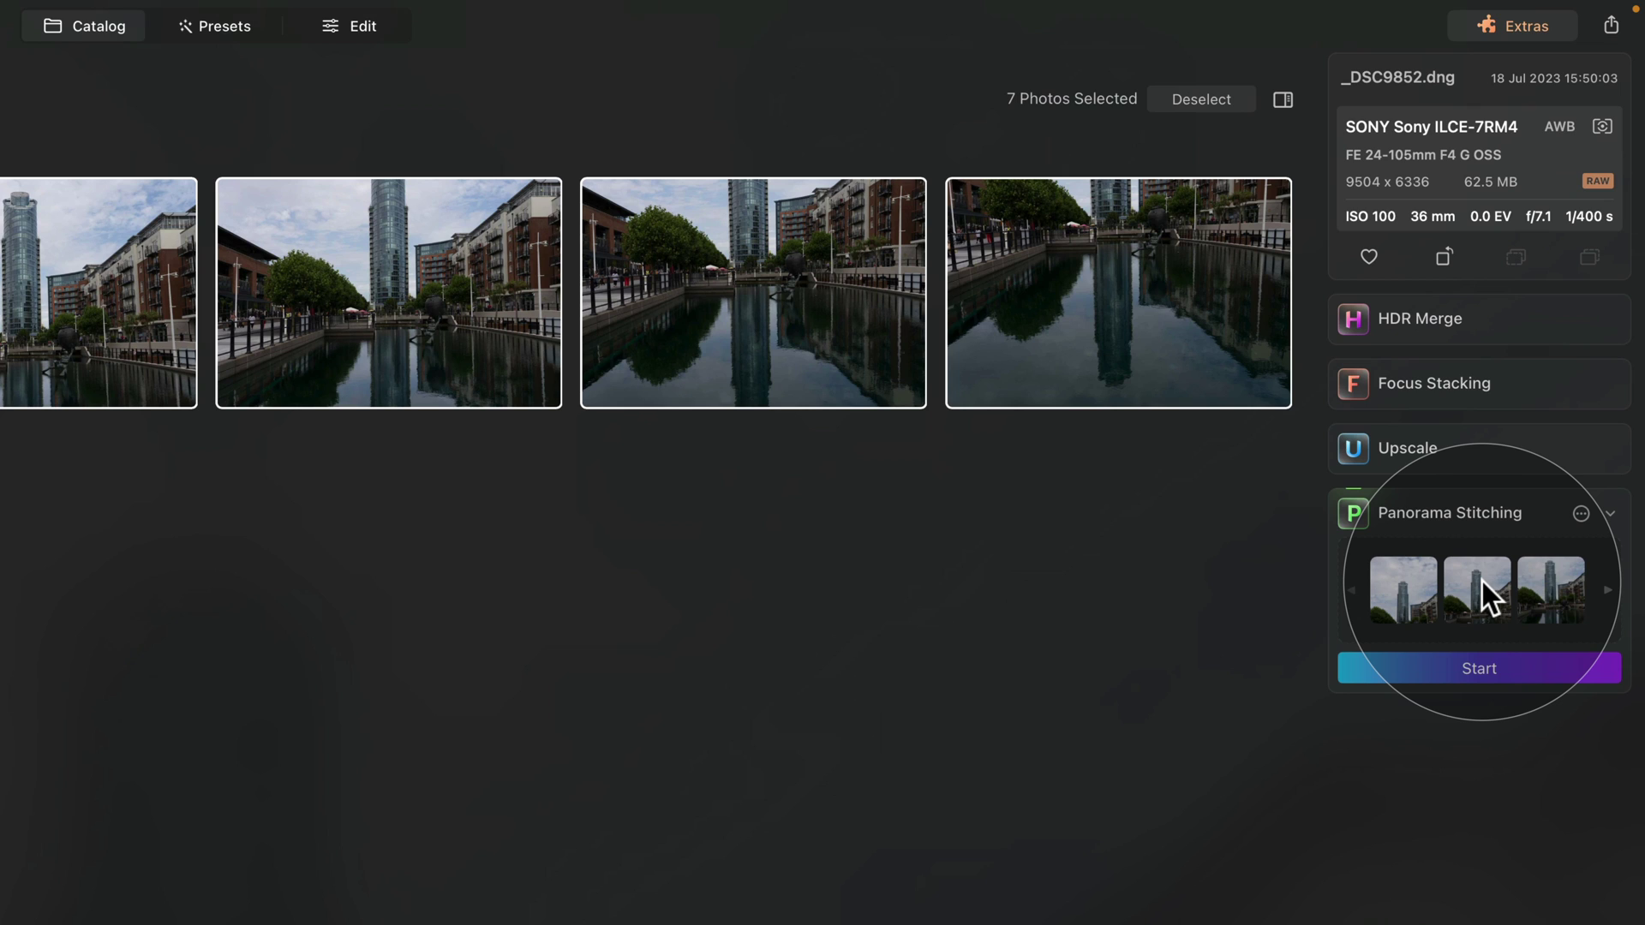
click(1582, 514)
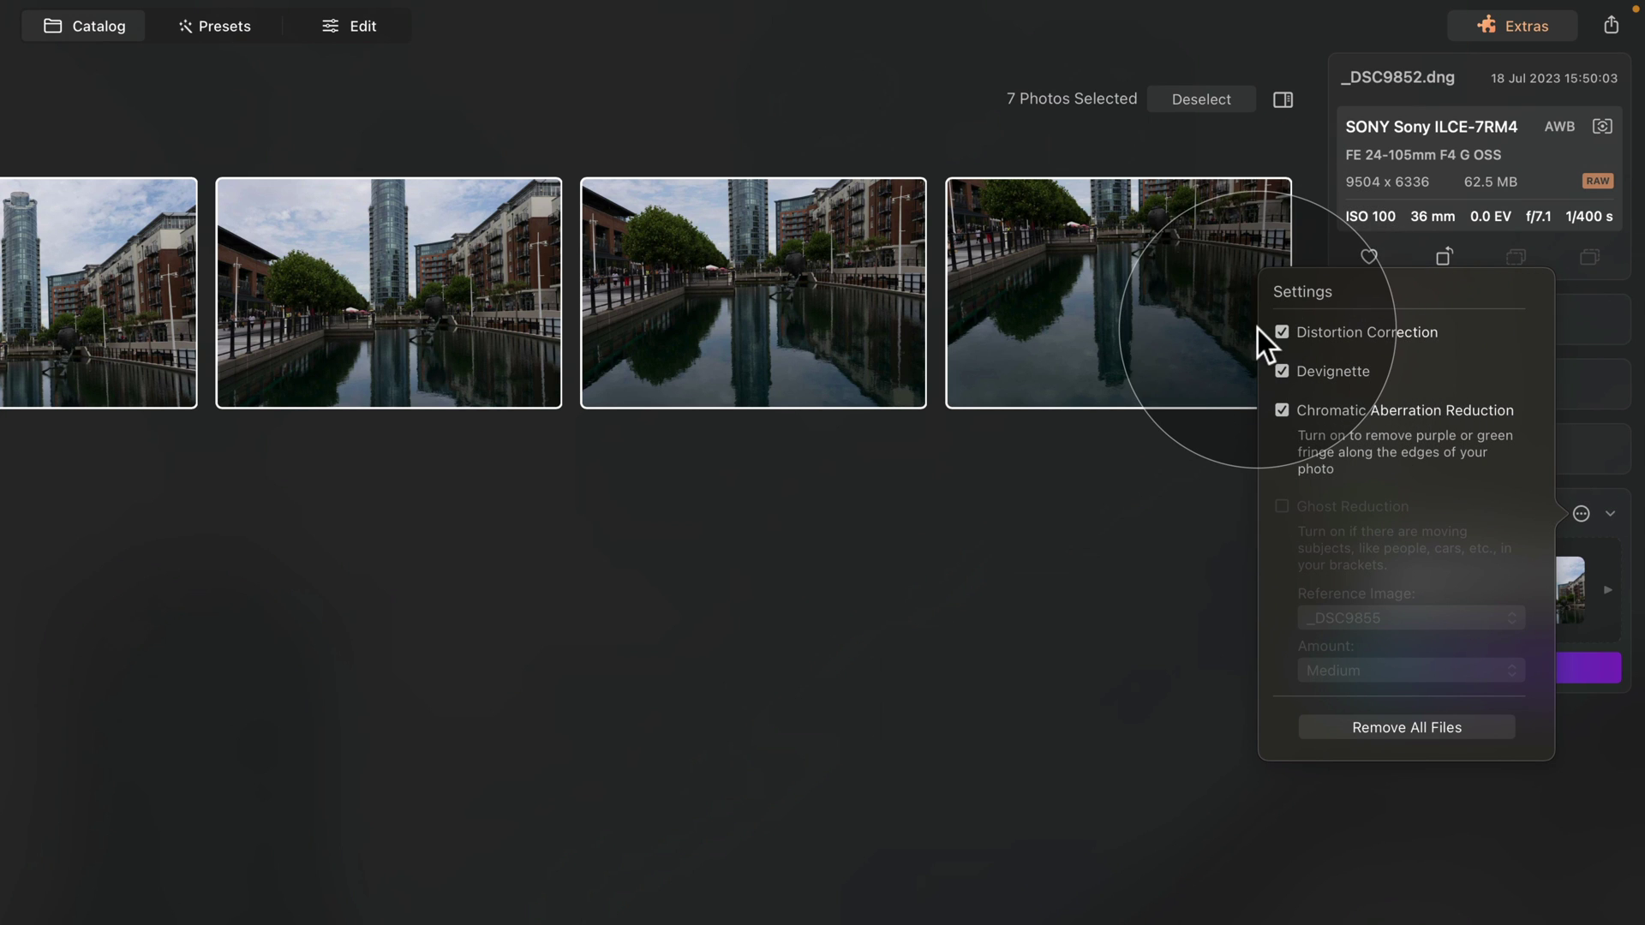
click(1359, 887)
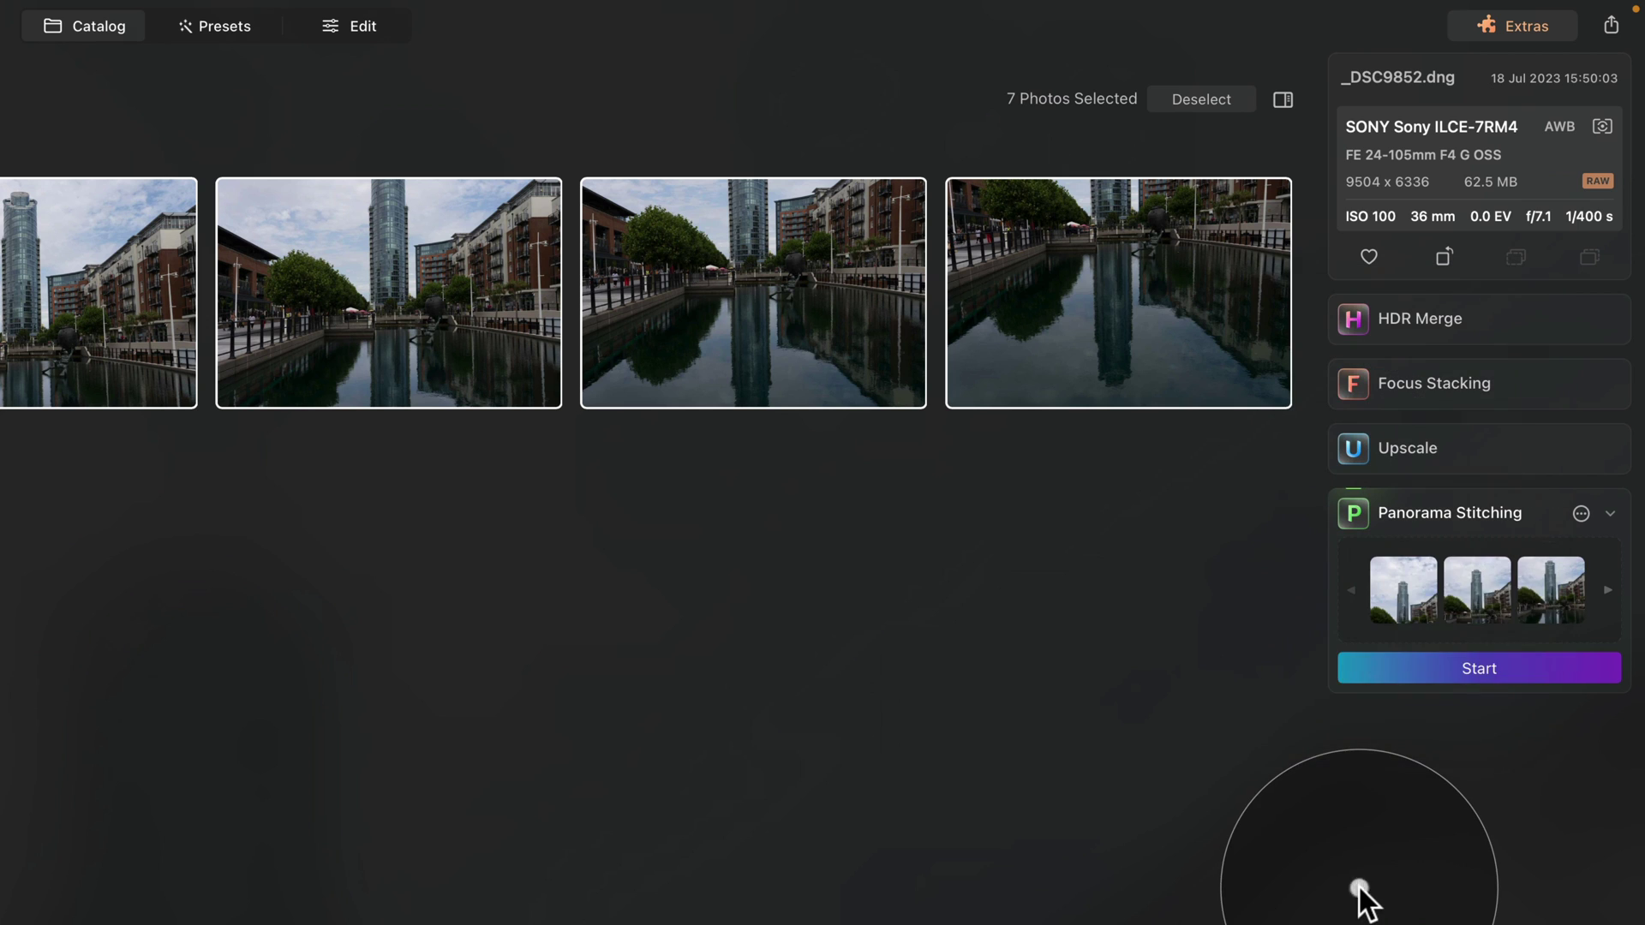
Run the stitch, then cycle through Cylindrical and the other projections, ending on Spherical
click(1467, 675)
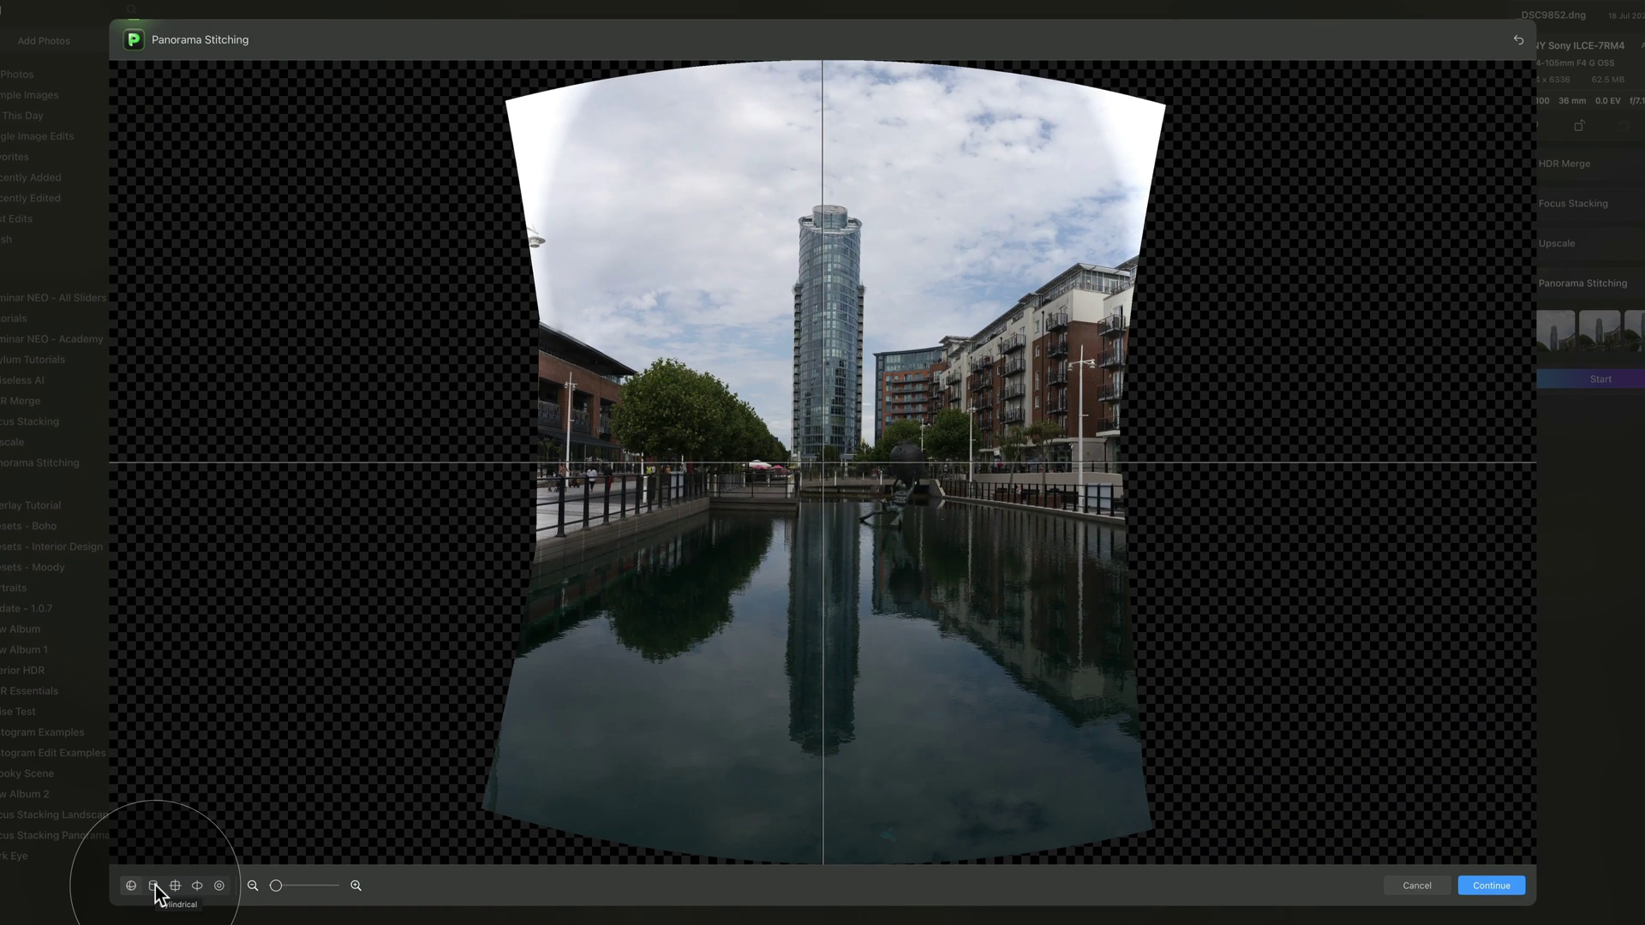
click(154, 888)
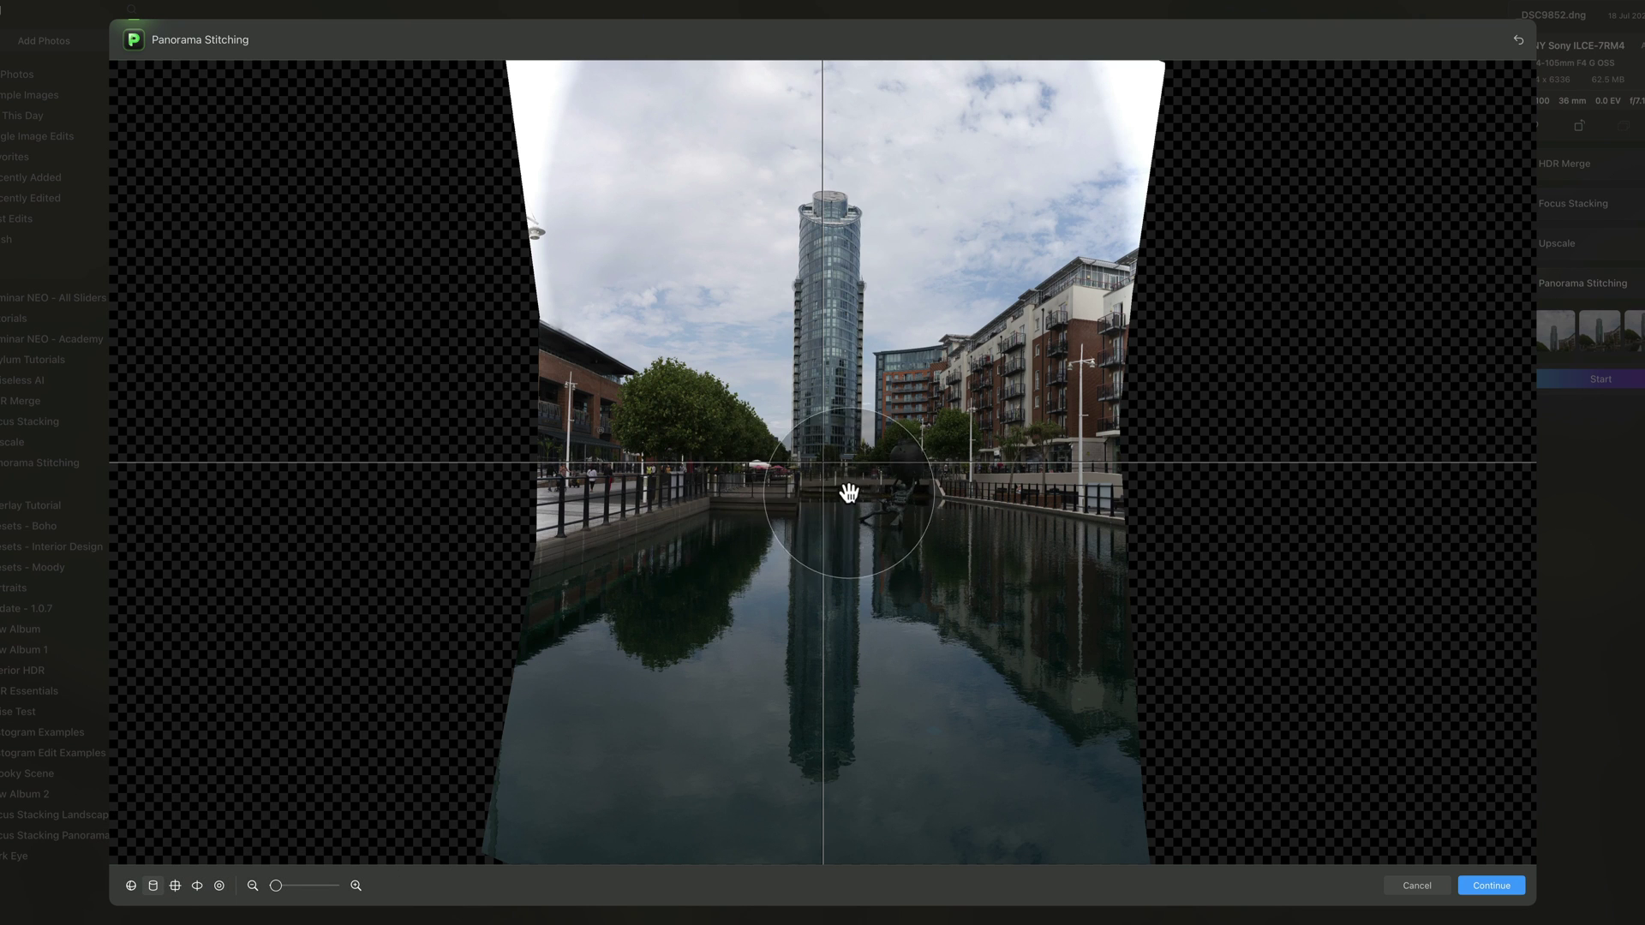
click(174, 887)
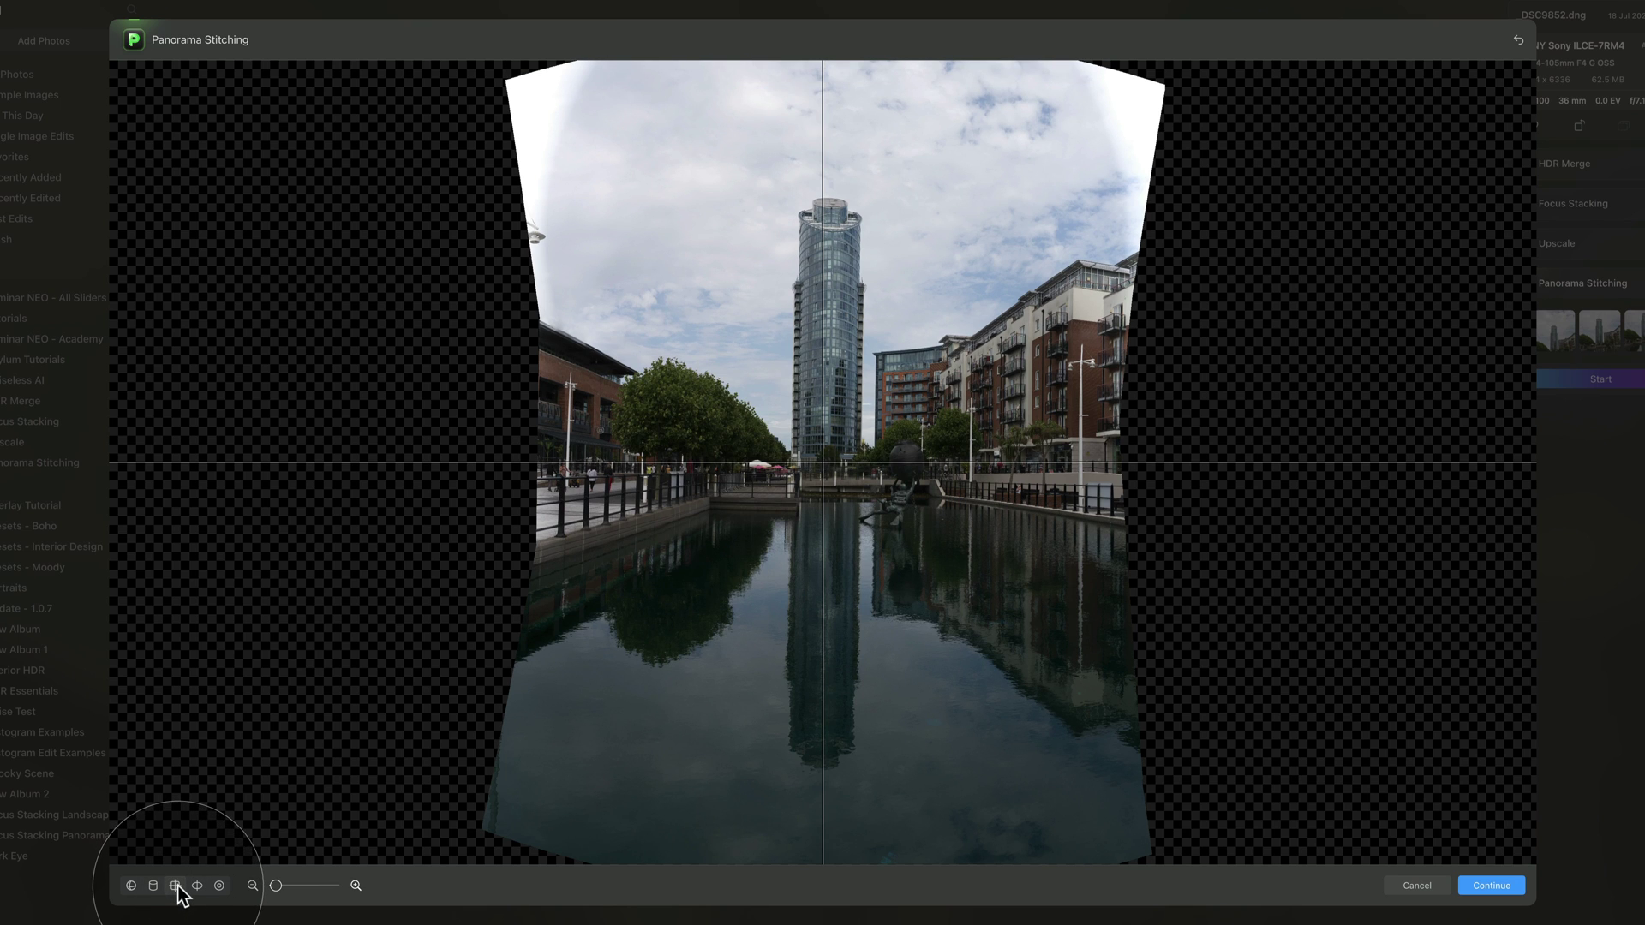
click(131, 887)
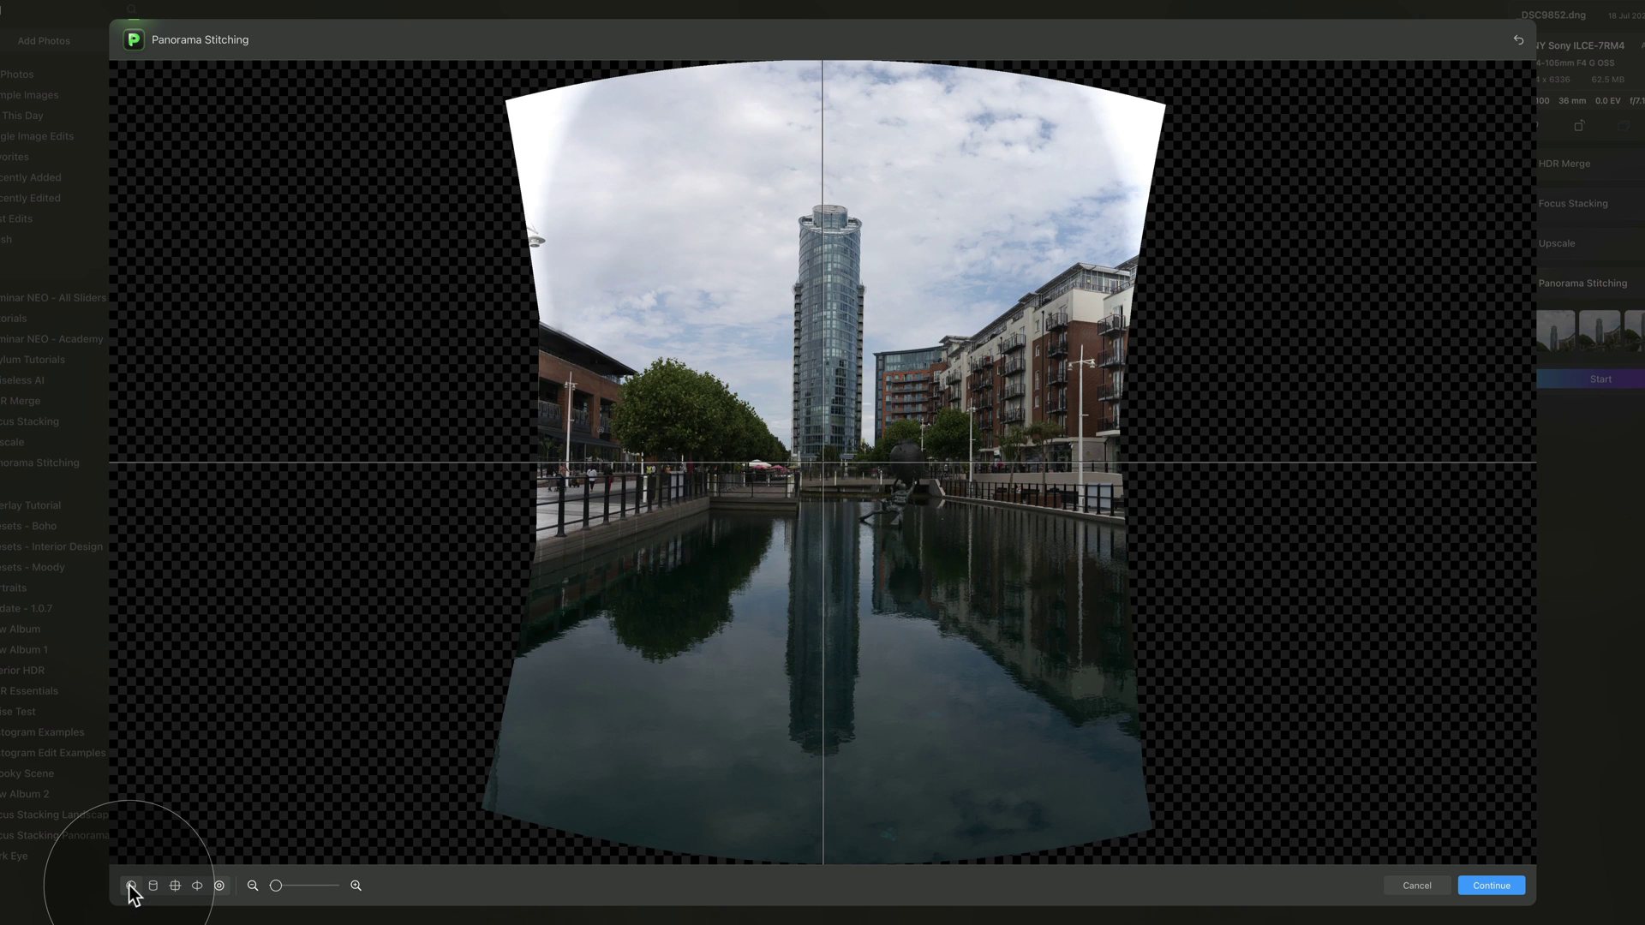
click(198, 886)
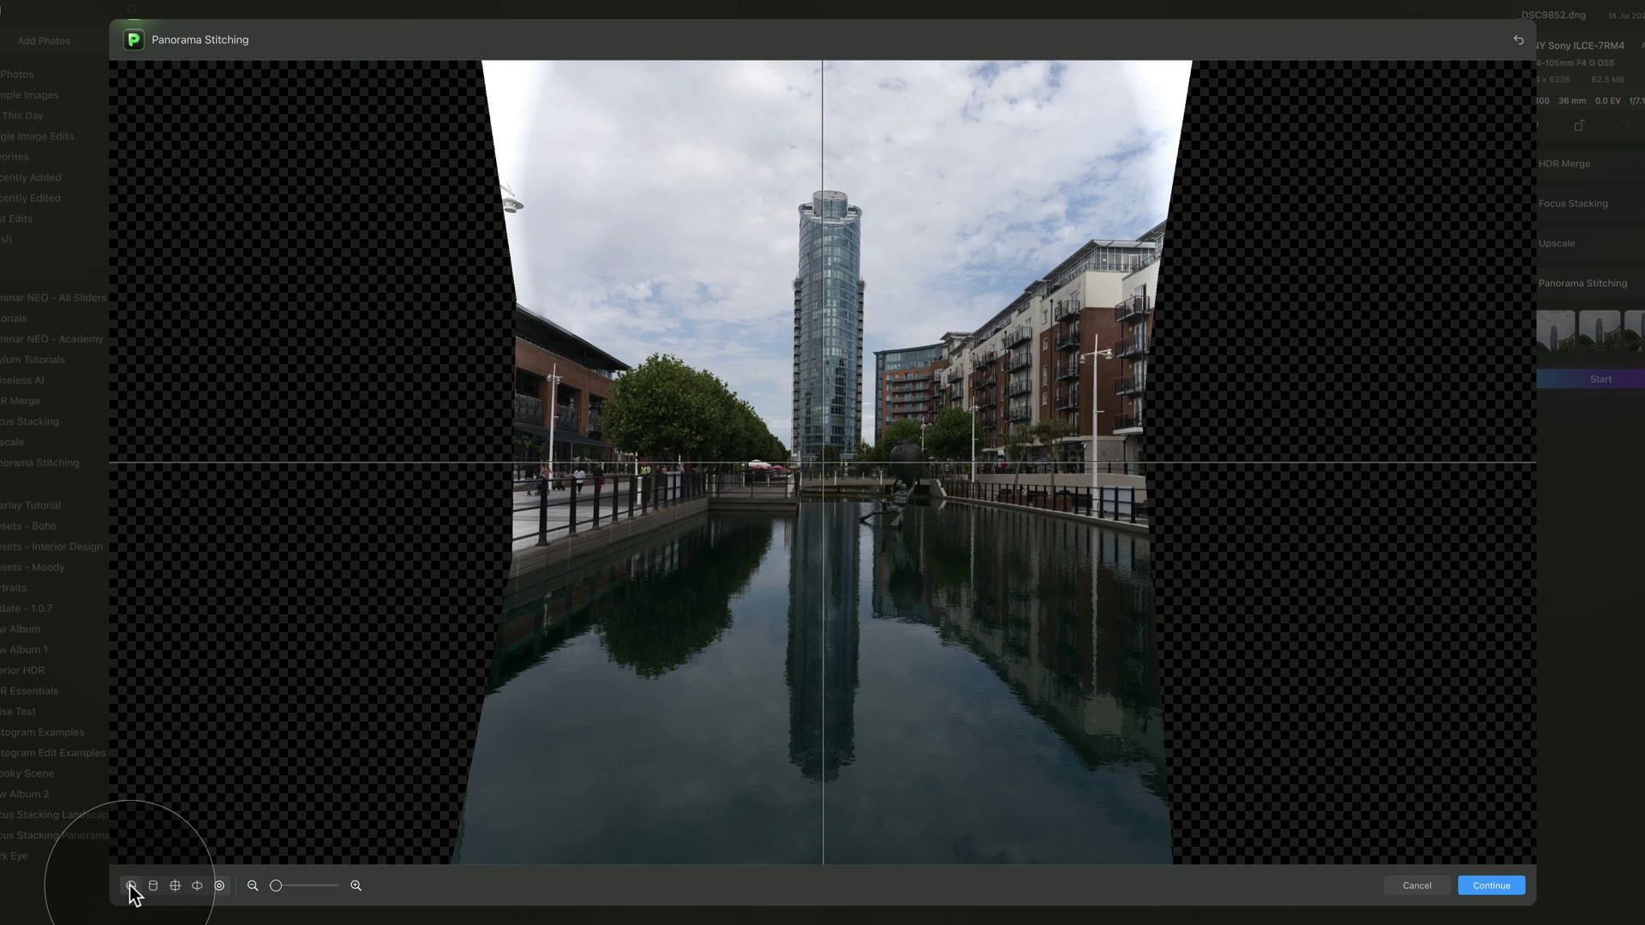
click(198, 887)
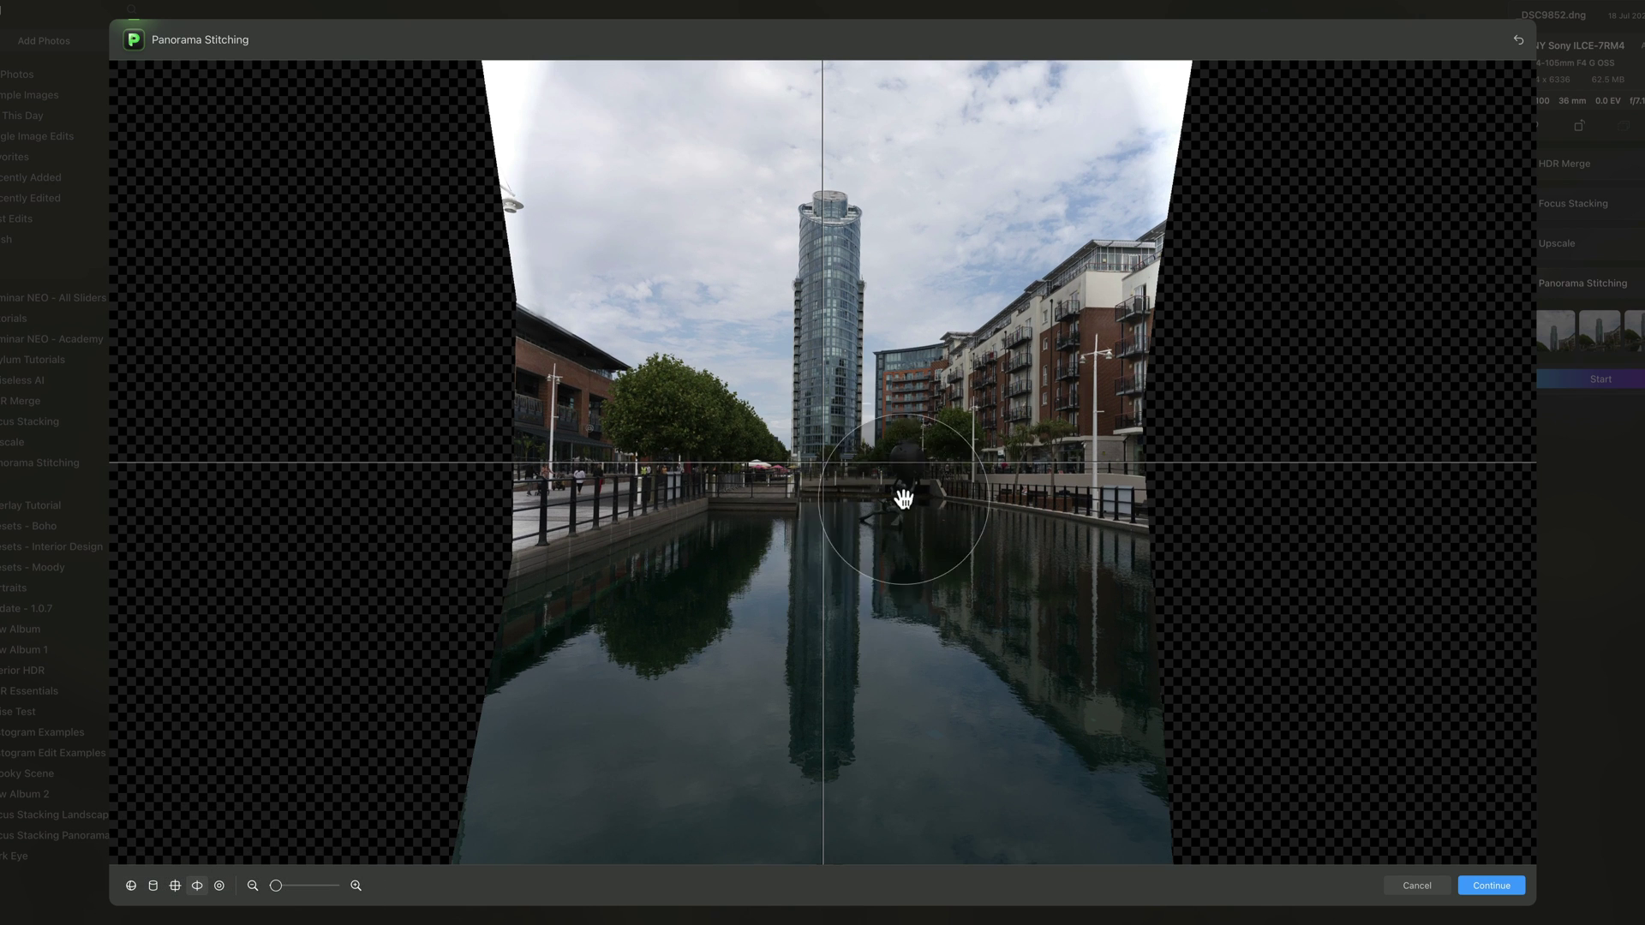
click(220, 887)
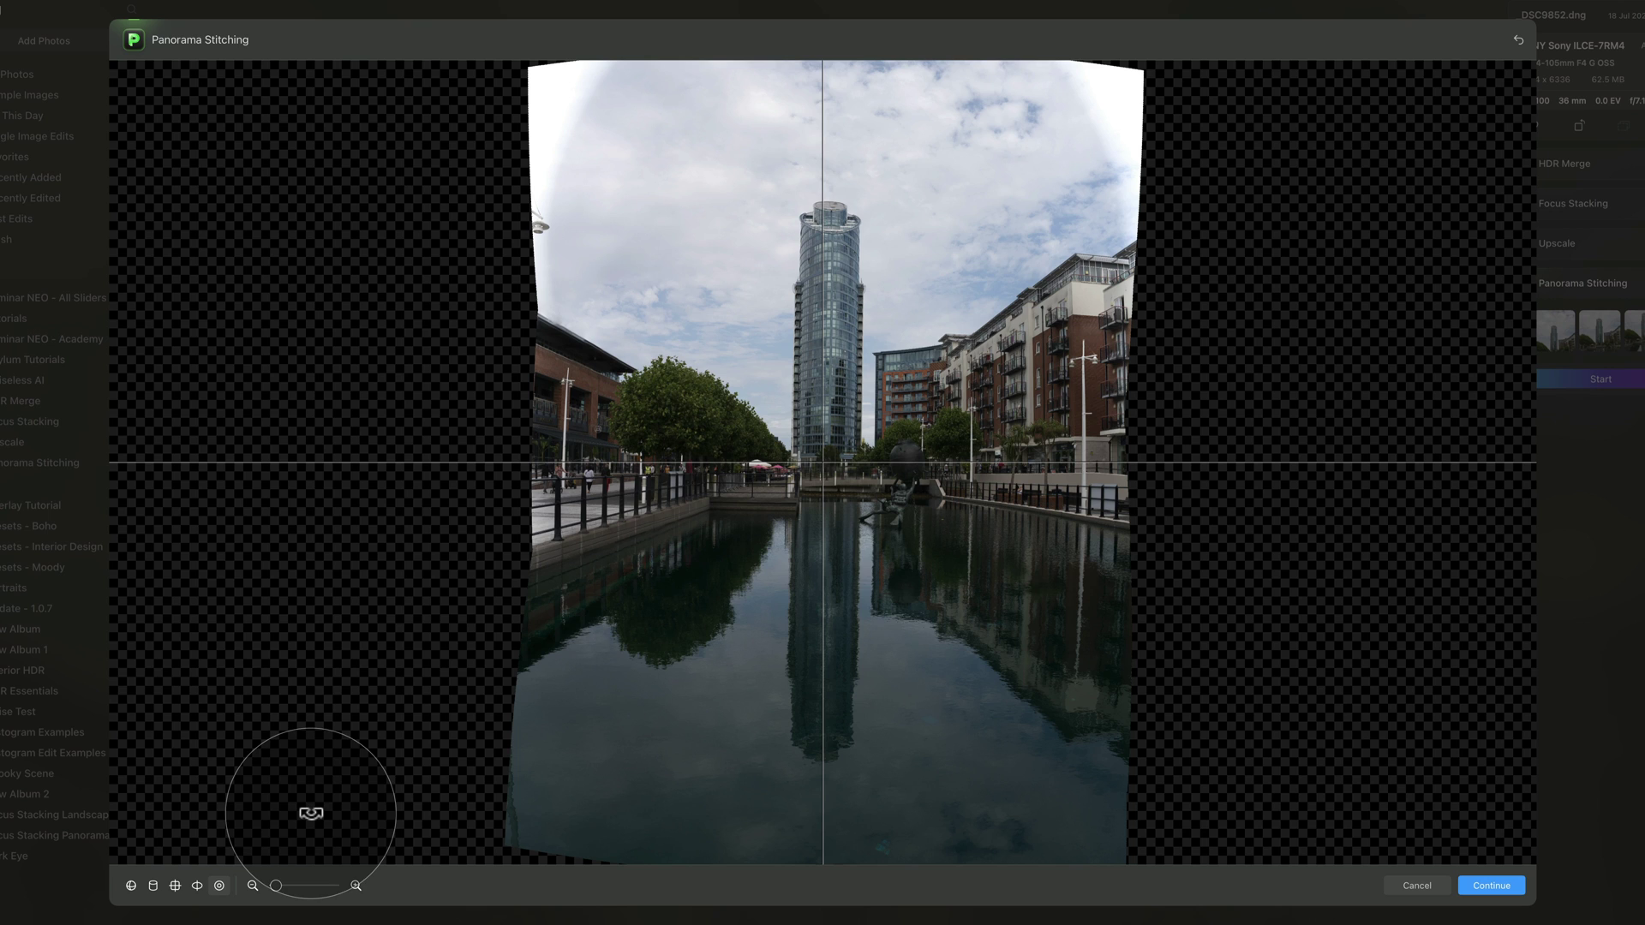
click(197, 887)
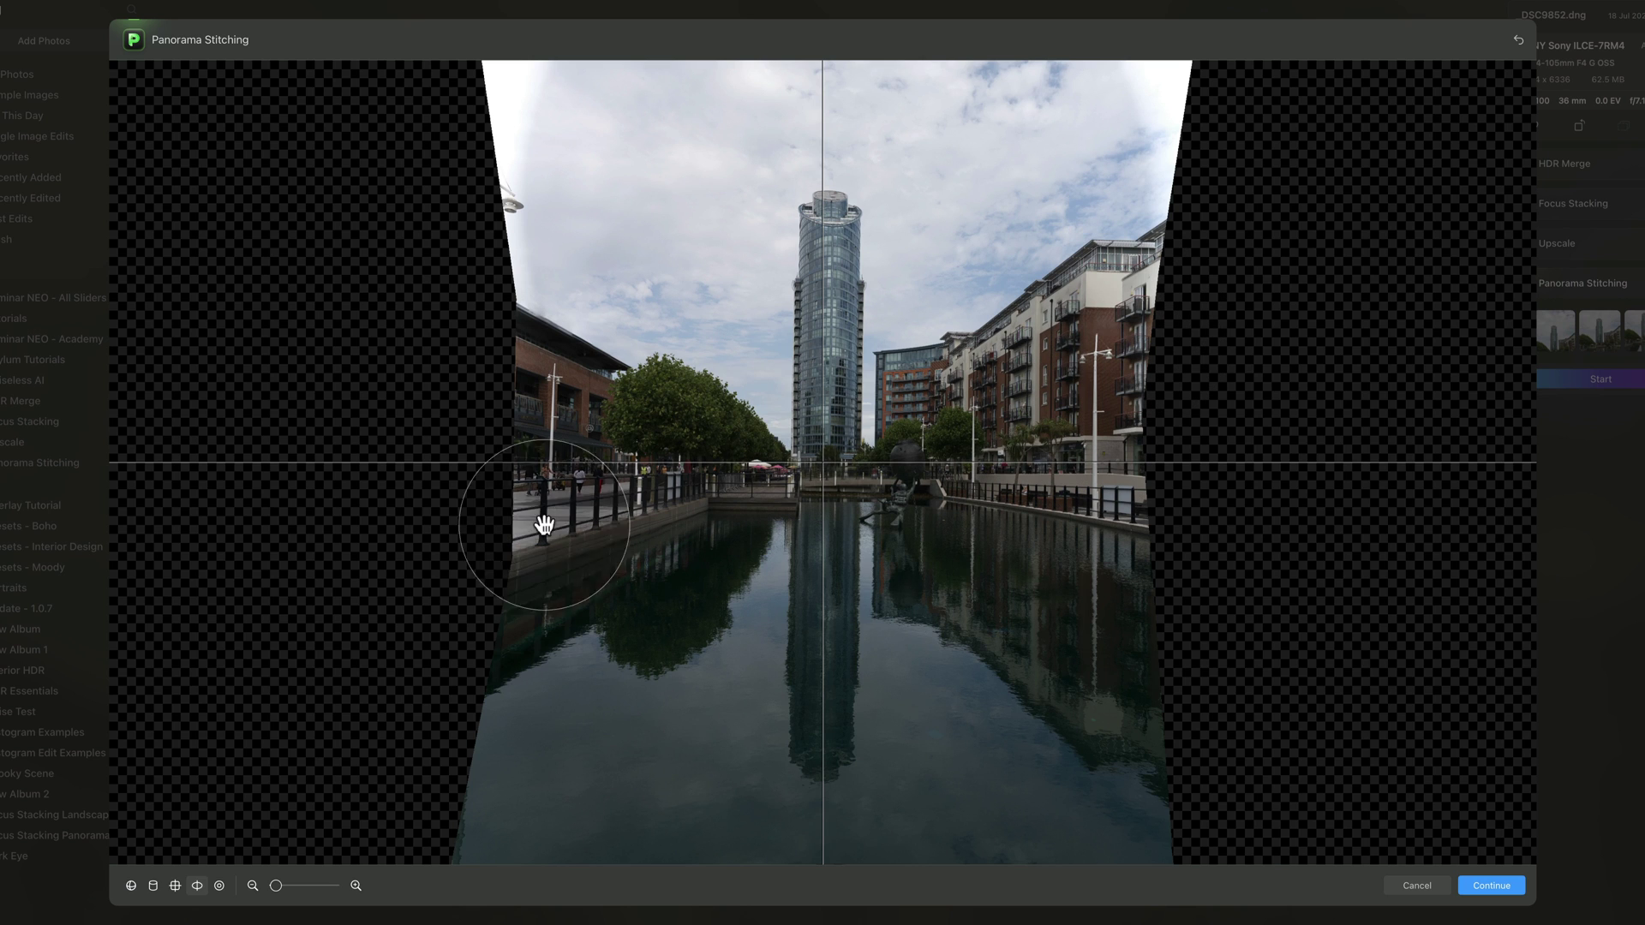
click(131, 885)
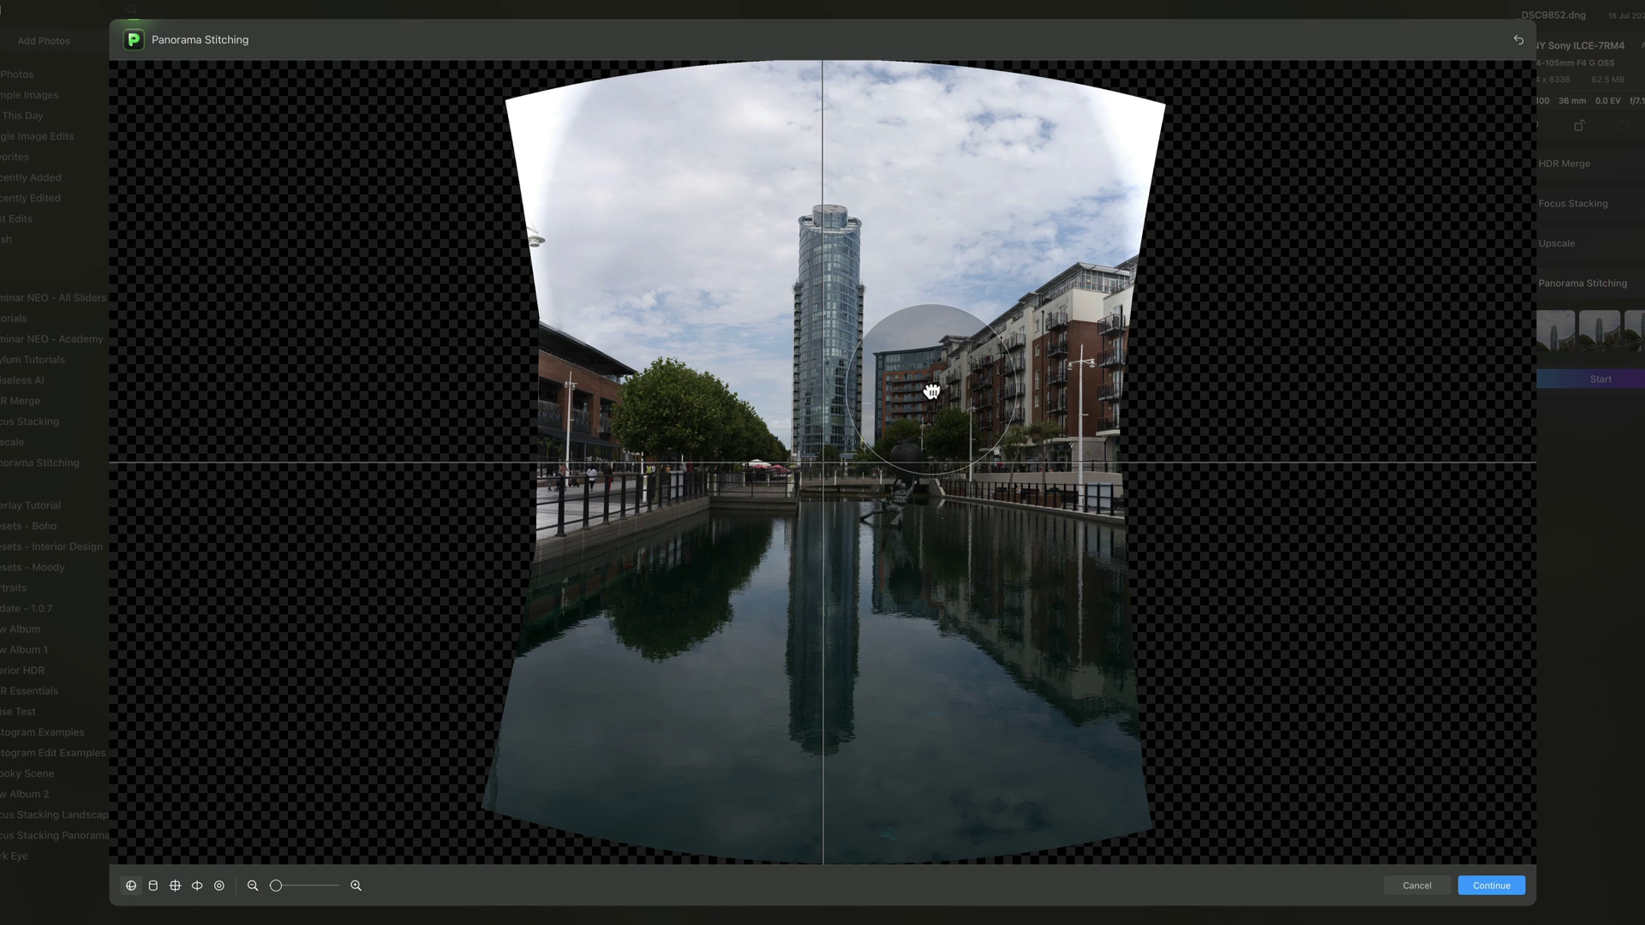
Nudge the projection centre slightly so the tower and buildings shift upward
drag(924, 391, 921, 389)
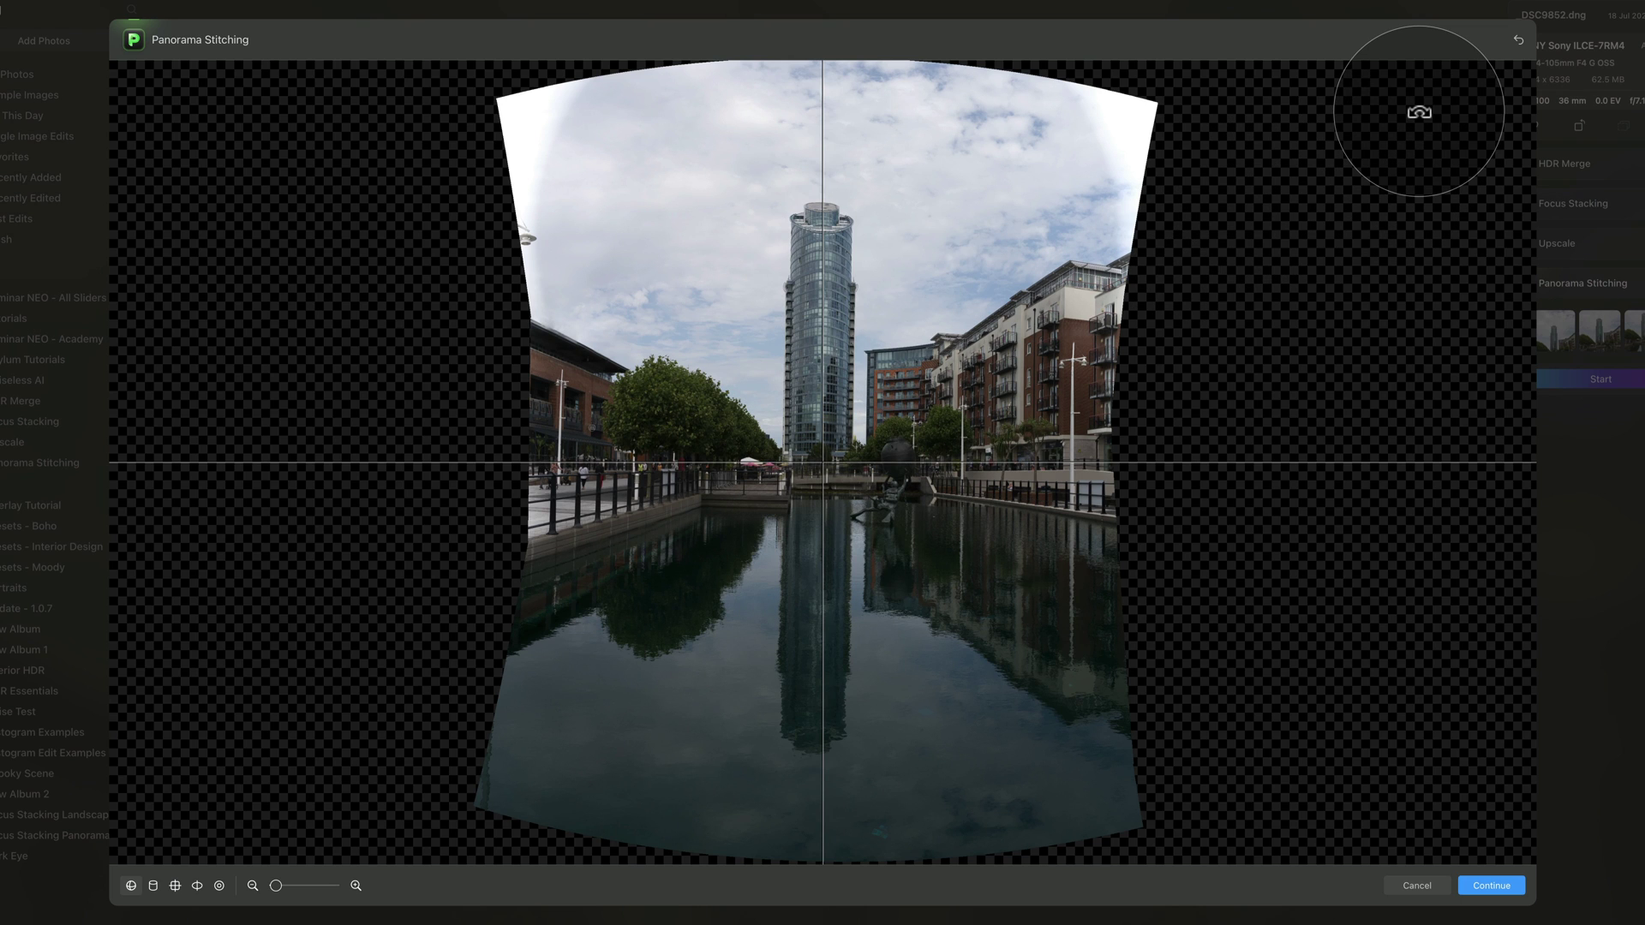
drag(1417, 111, 1413, 103)
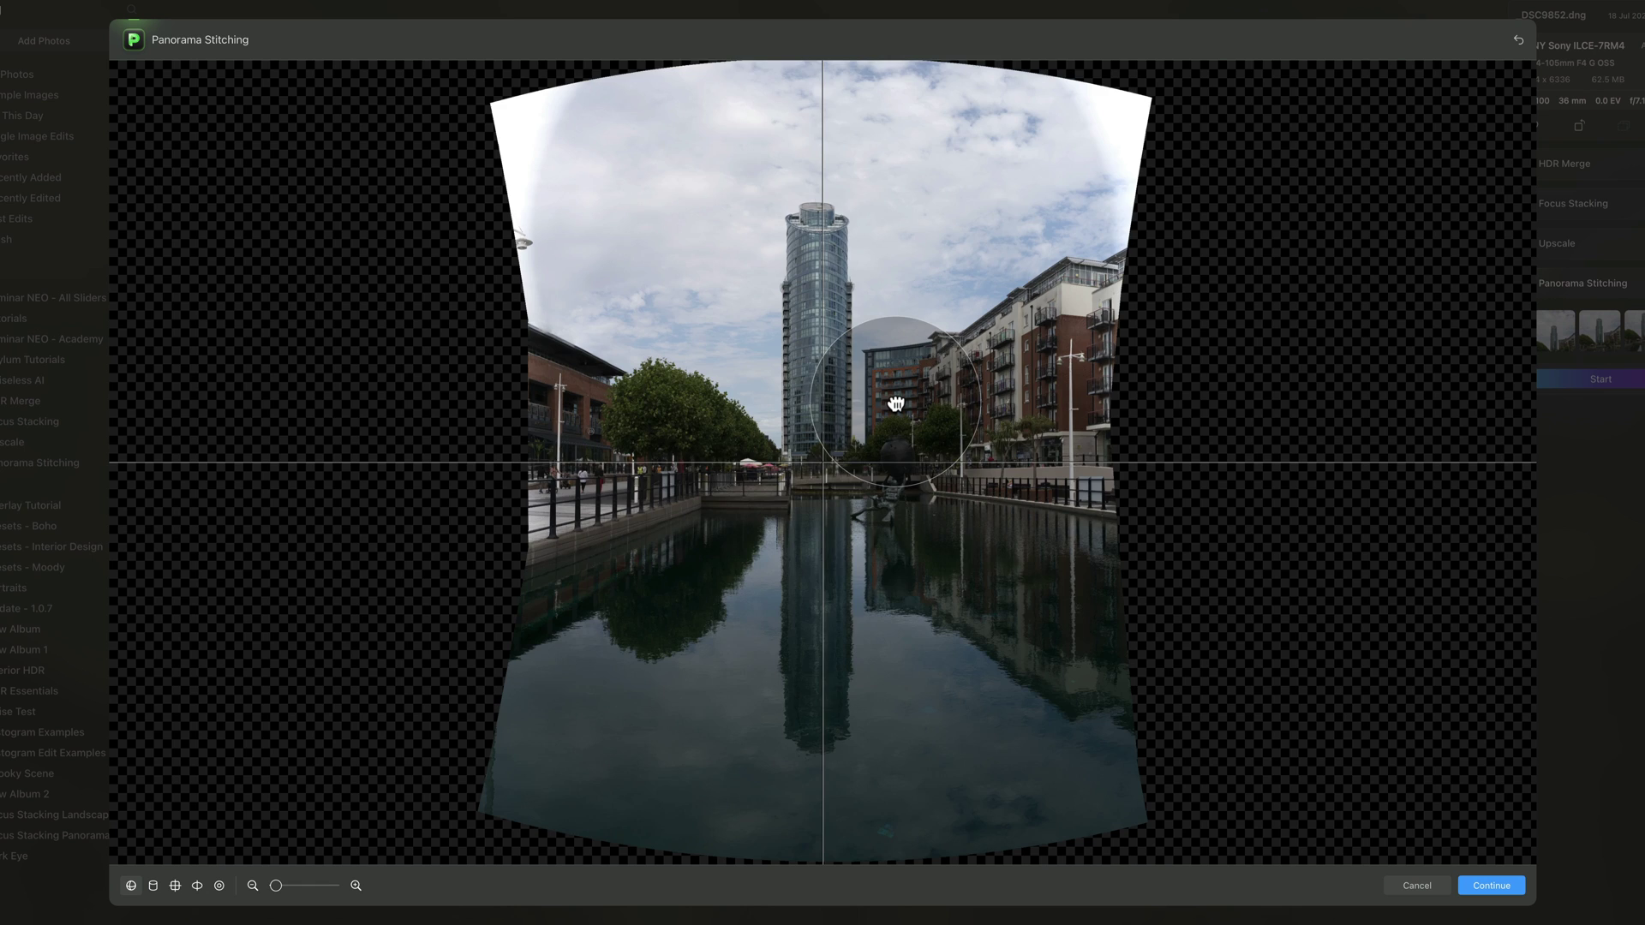
drag(891, 404, 900, 399)
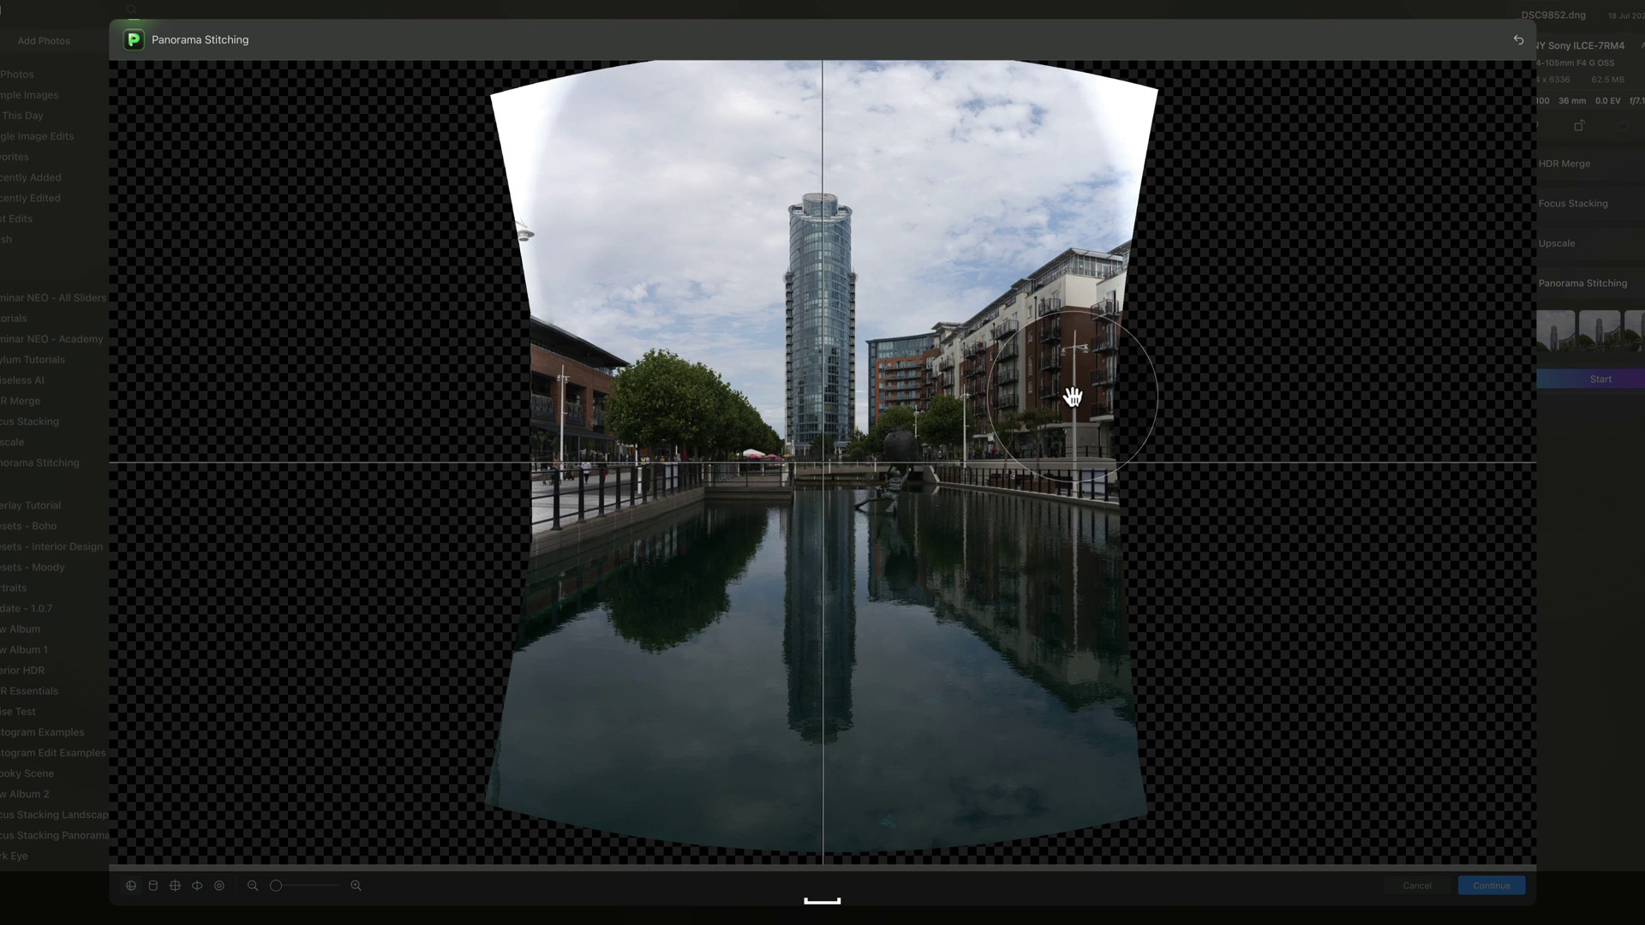
Swing the projection left and right, then re-centre the tower and its reflection symmetrically
drag(1092, 406, 853, 435)
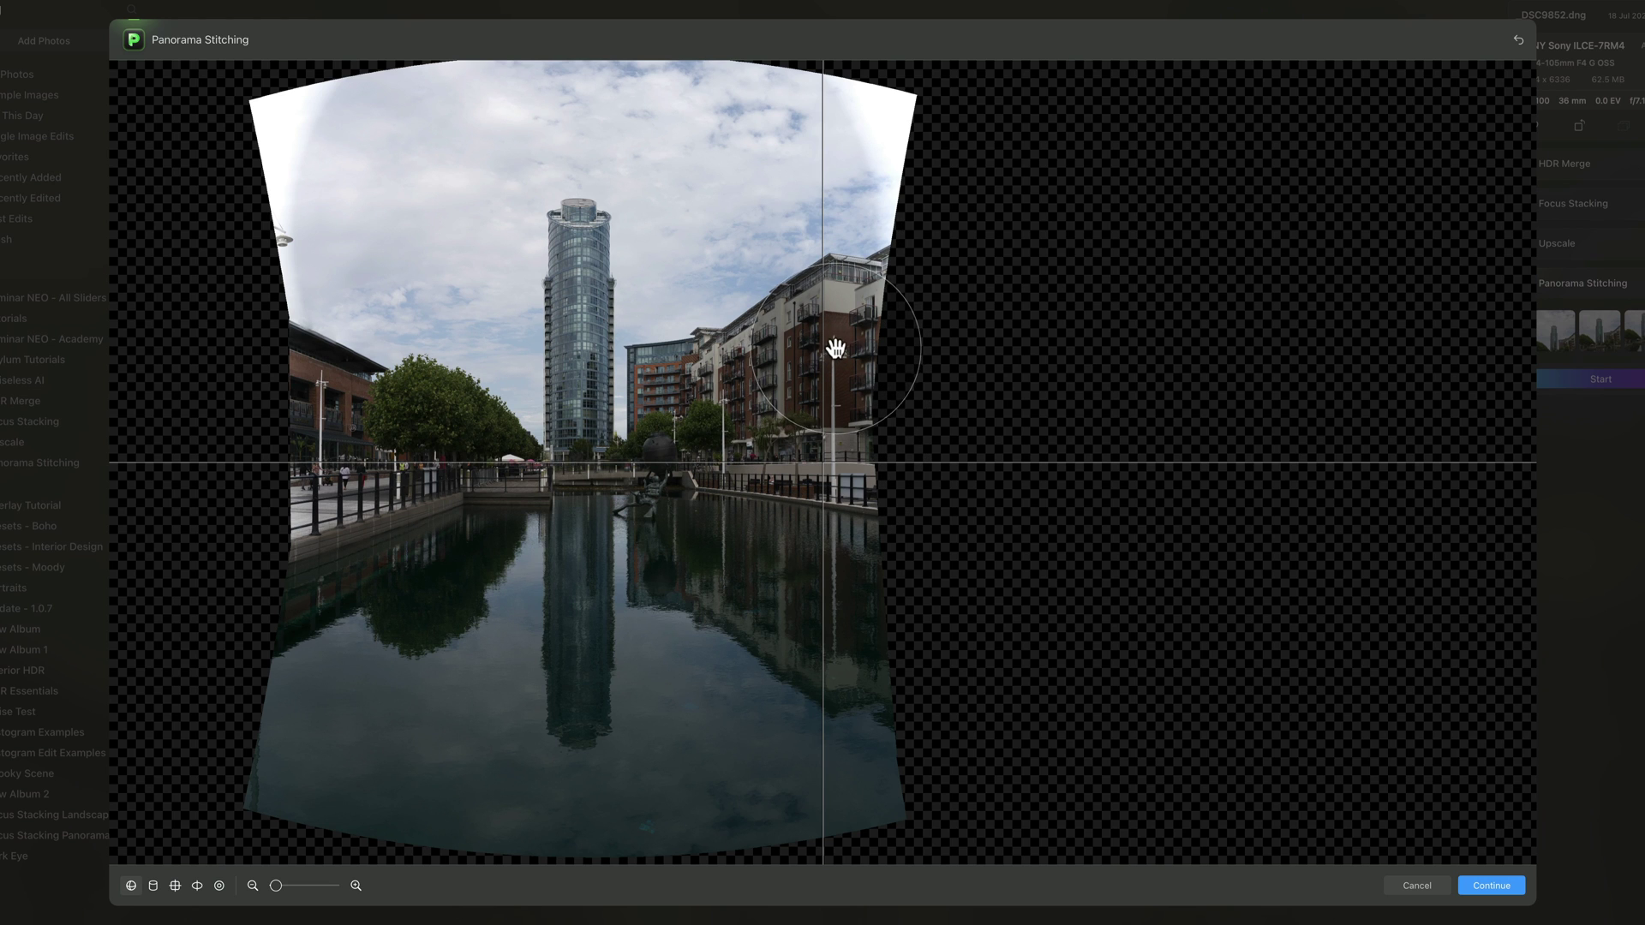
drag(834, 348, 863, 324)
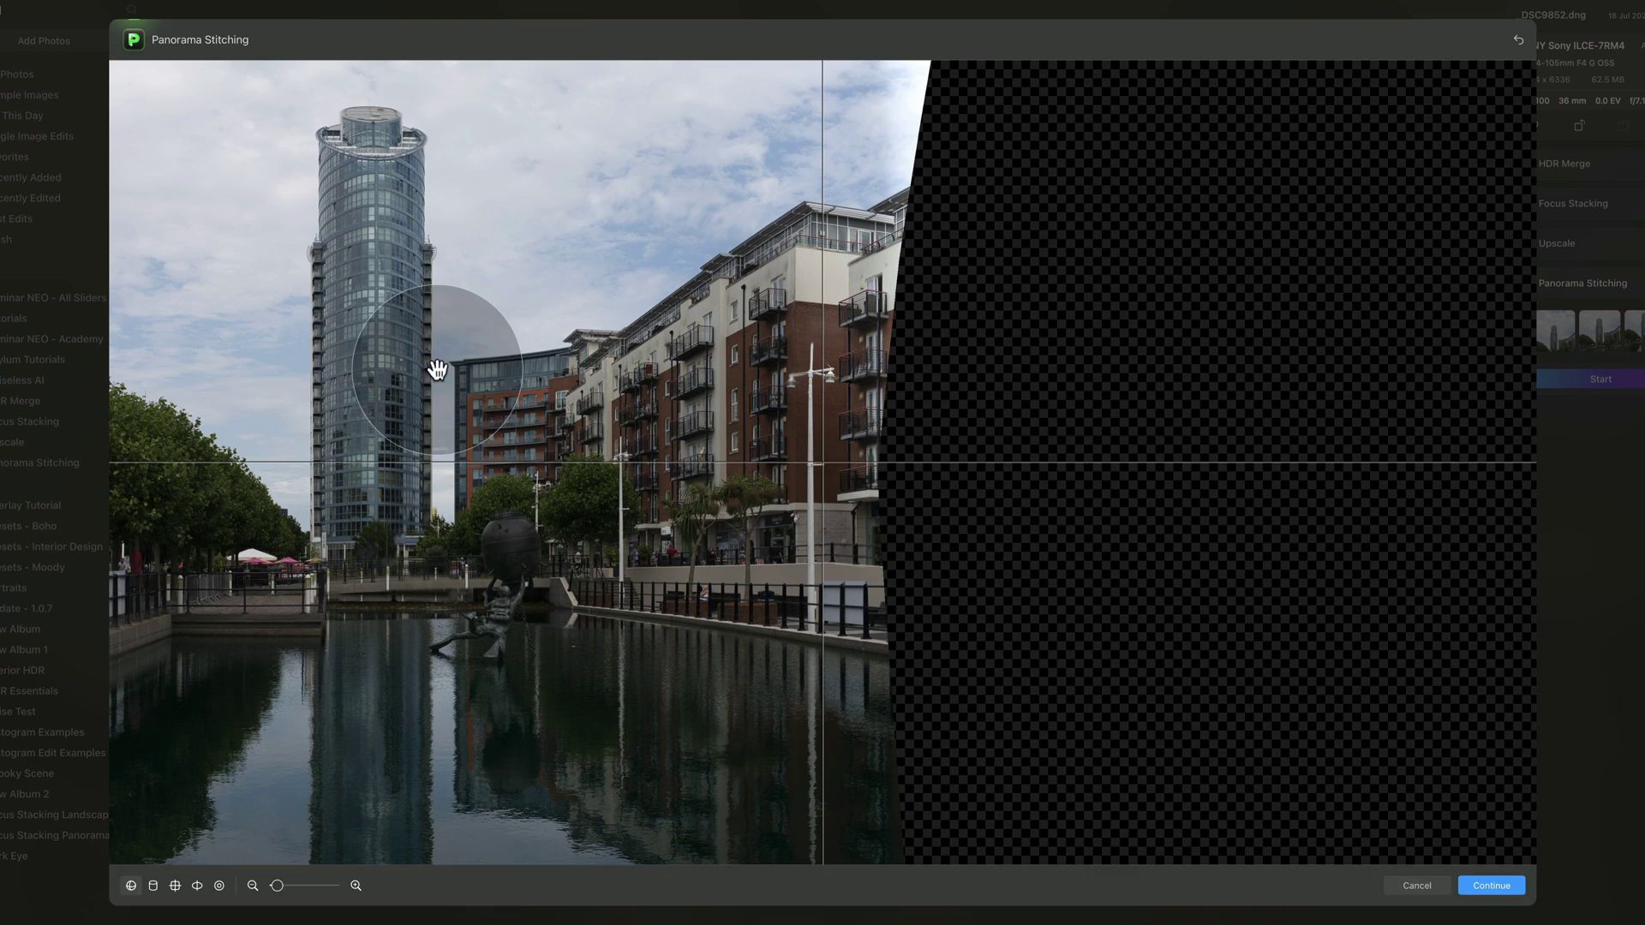
drag(368, 367, 914, 323)
scroll(807, 427, up, 5)
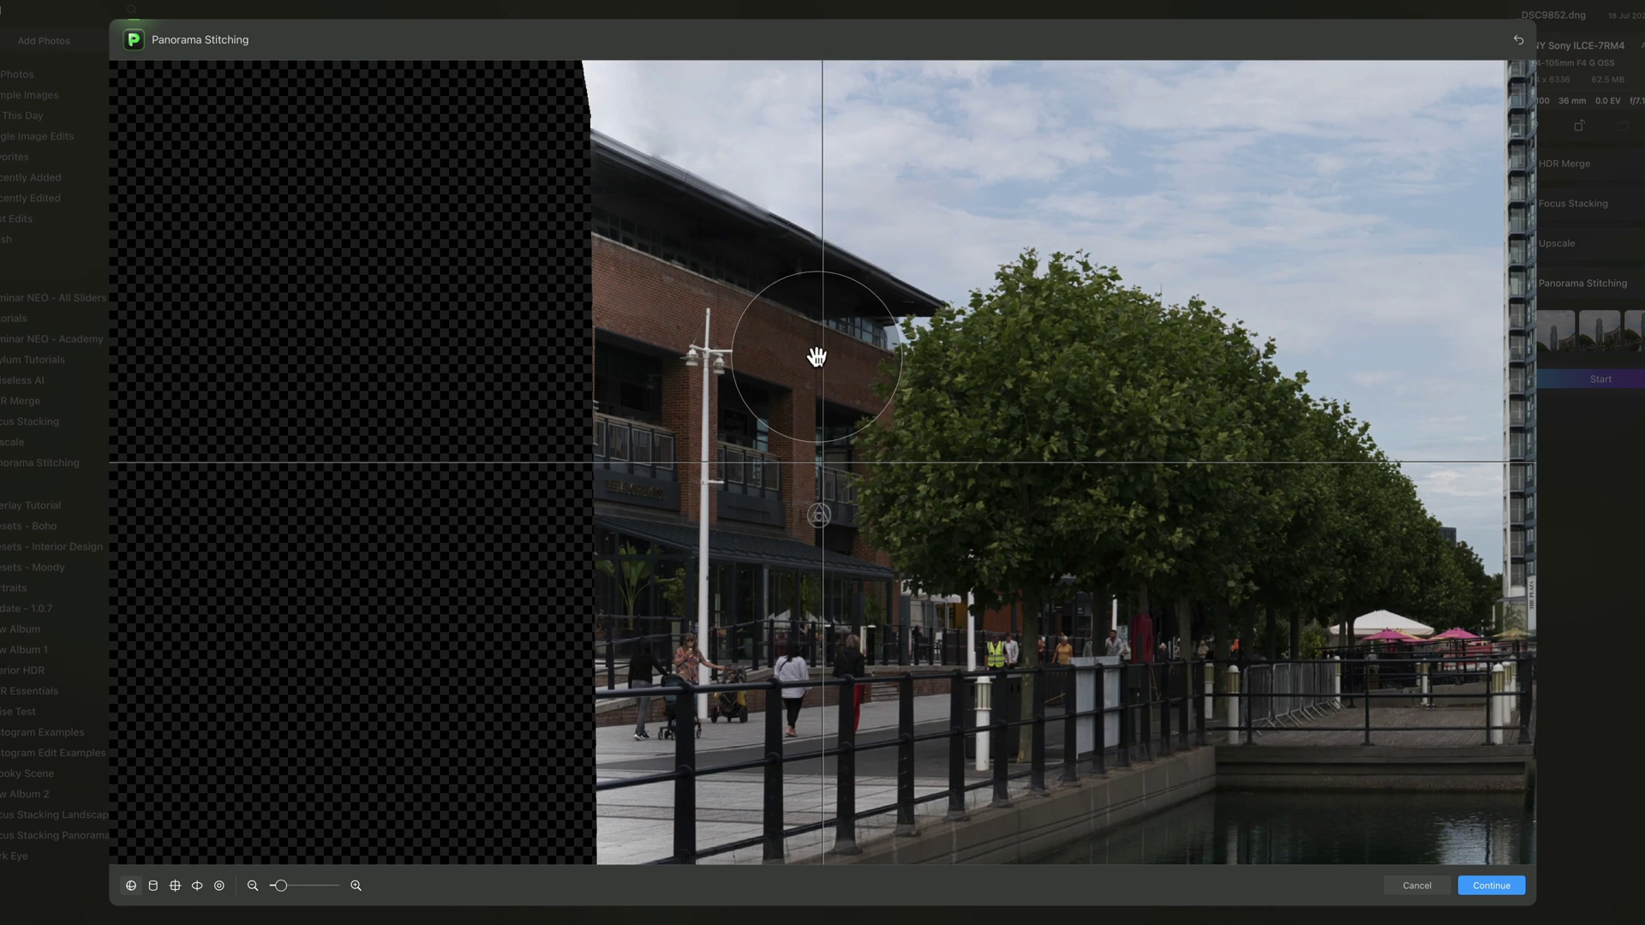
scroll(876, 558, down, 5)
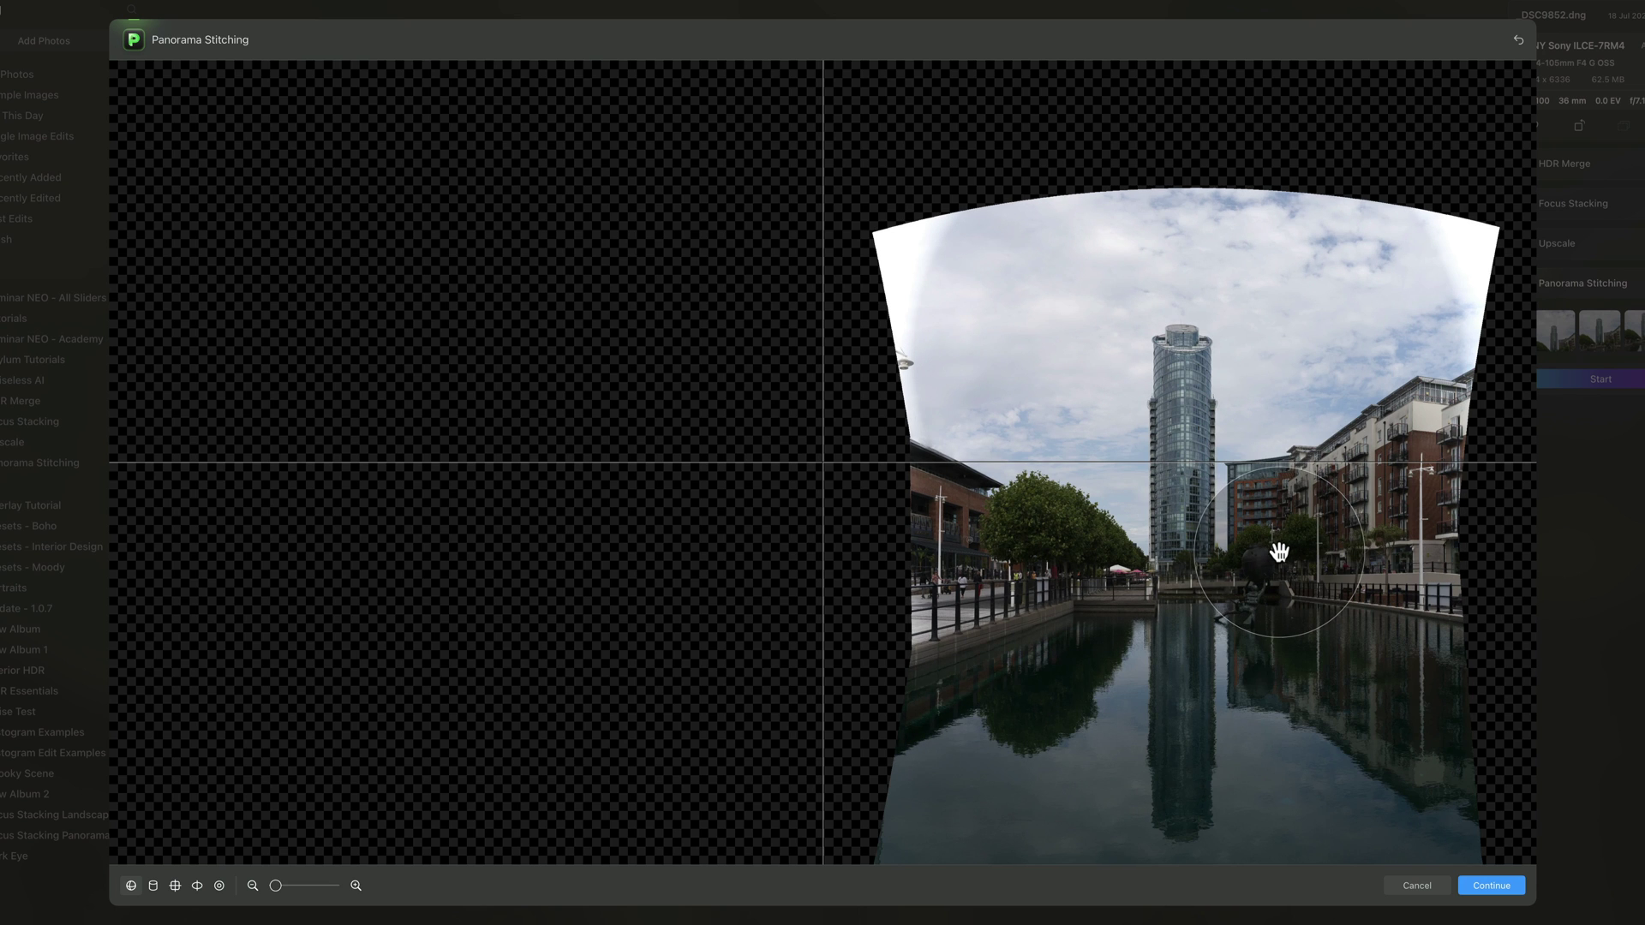
drag(1237, 551, 913, 441)
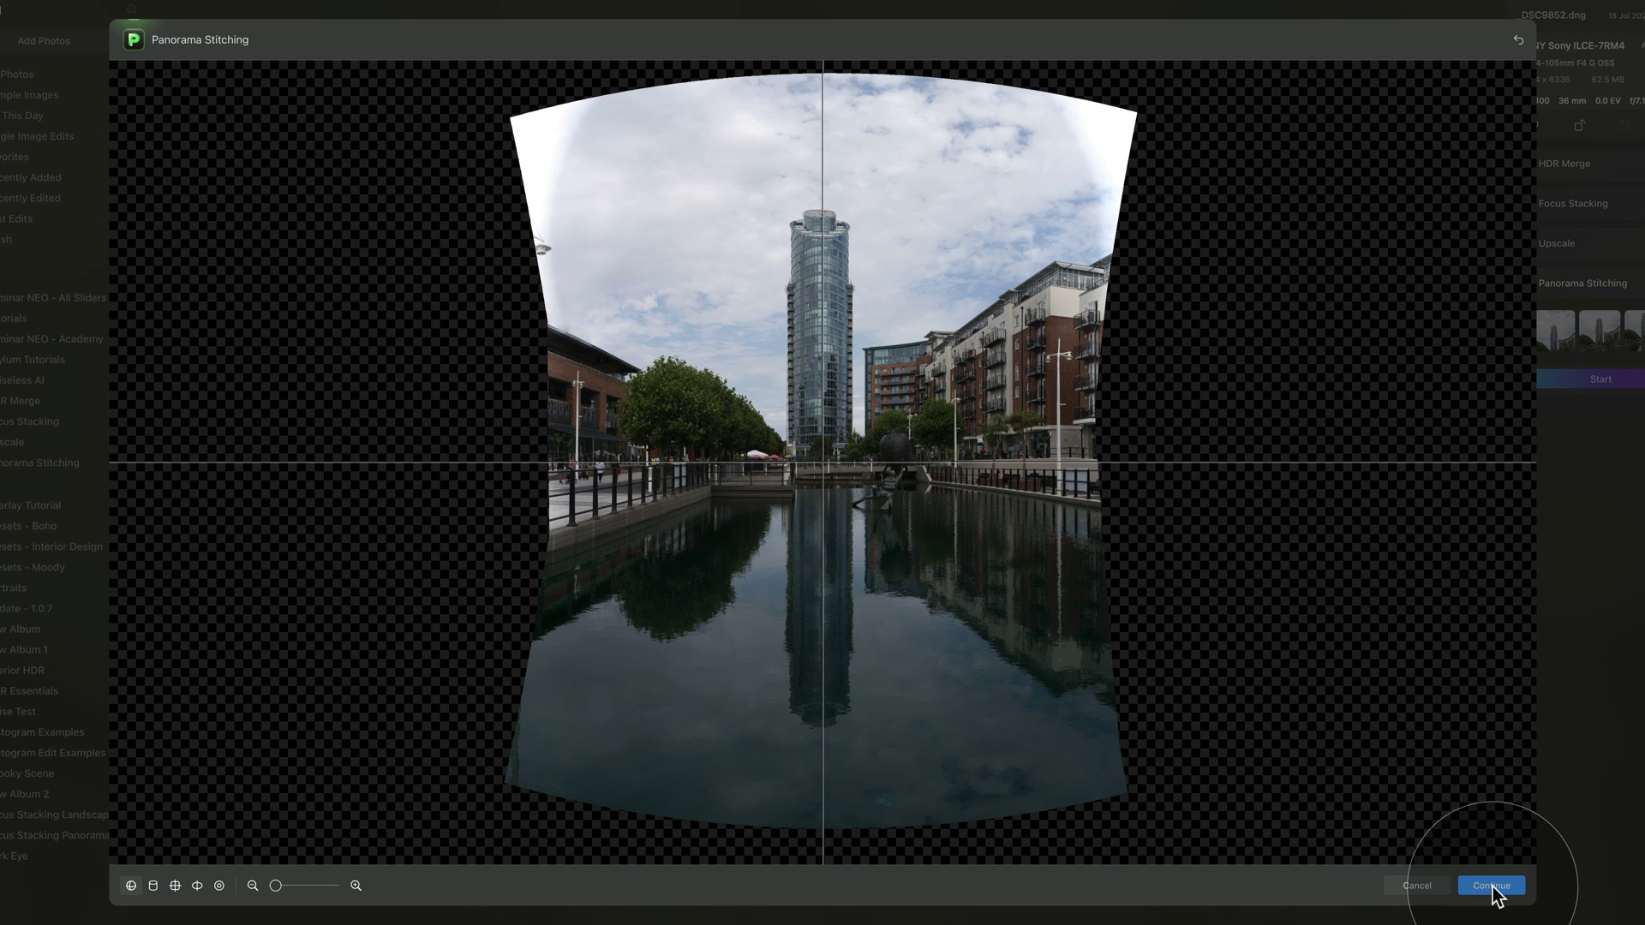
Crop to a tall portrait frame around the tower and reflection, trimming the warped edges
click(1492, 890)
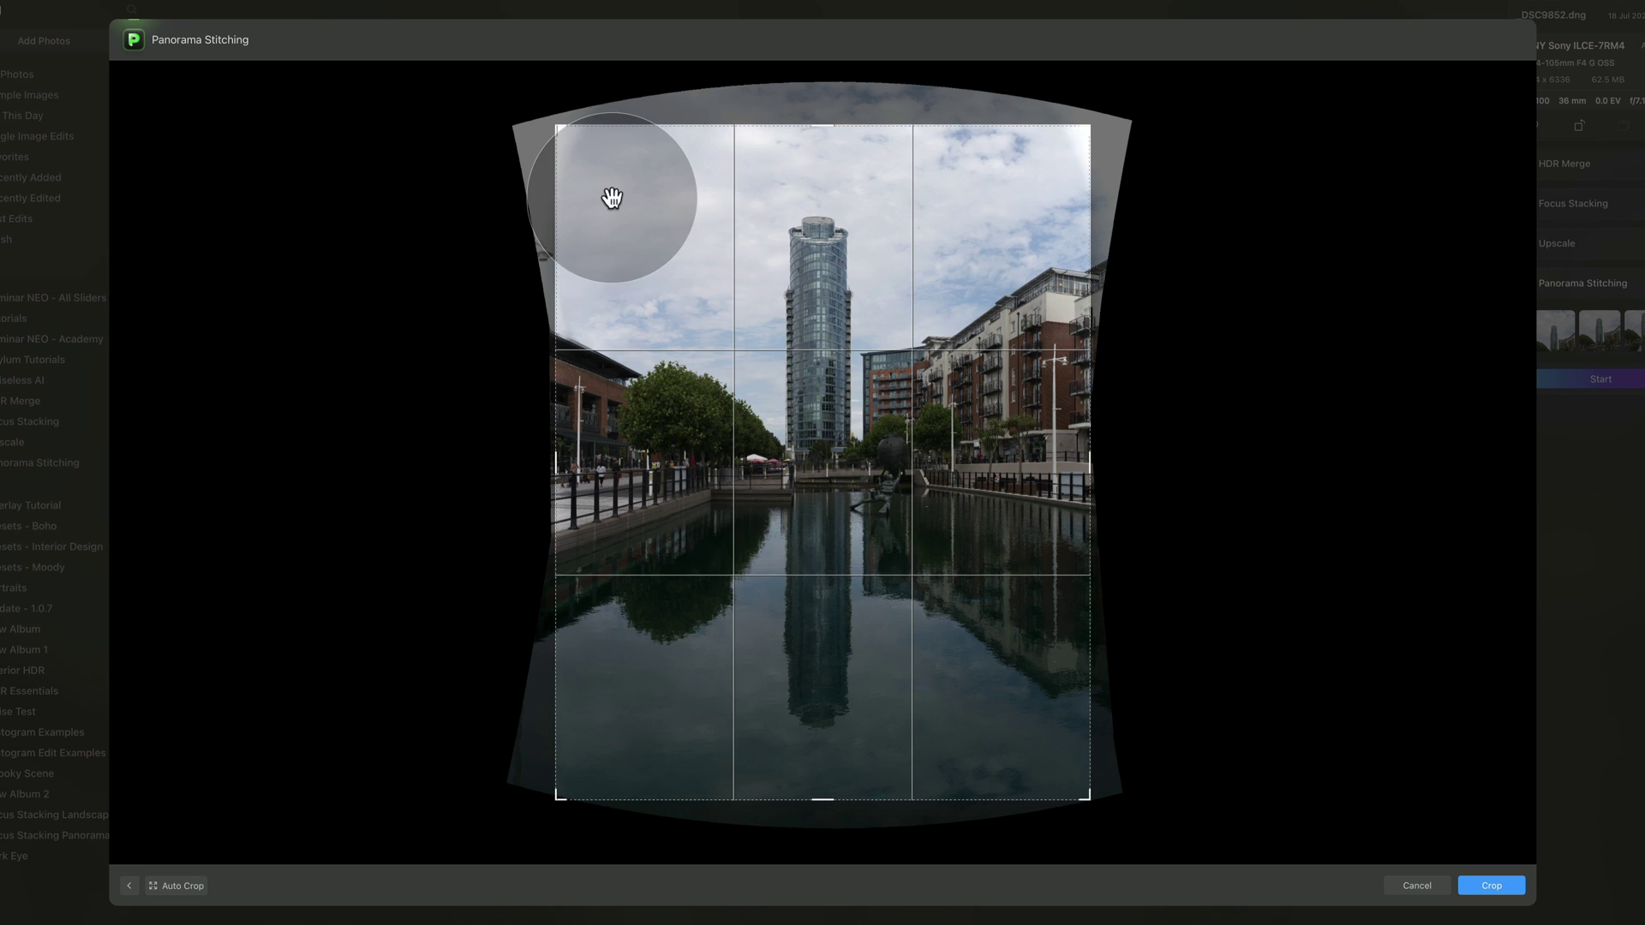
drag(559, 126, 568, 148)
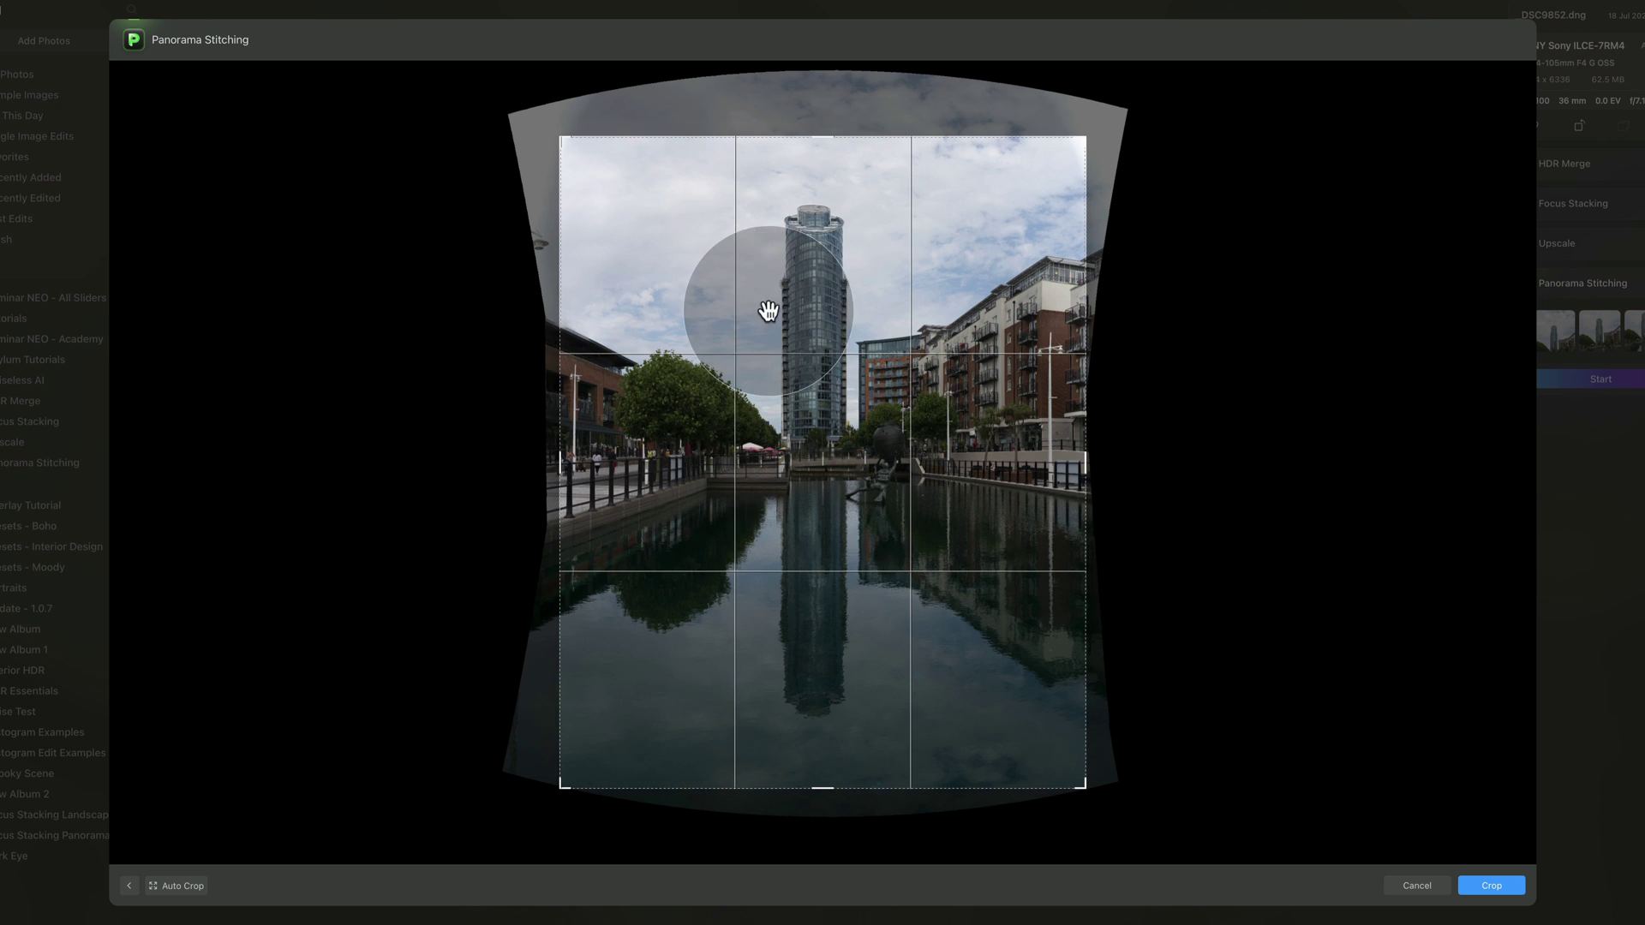
drag(570, 139, 571, 141)
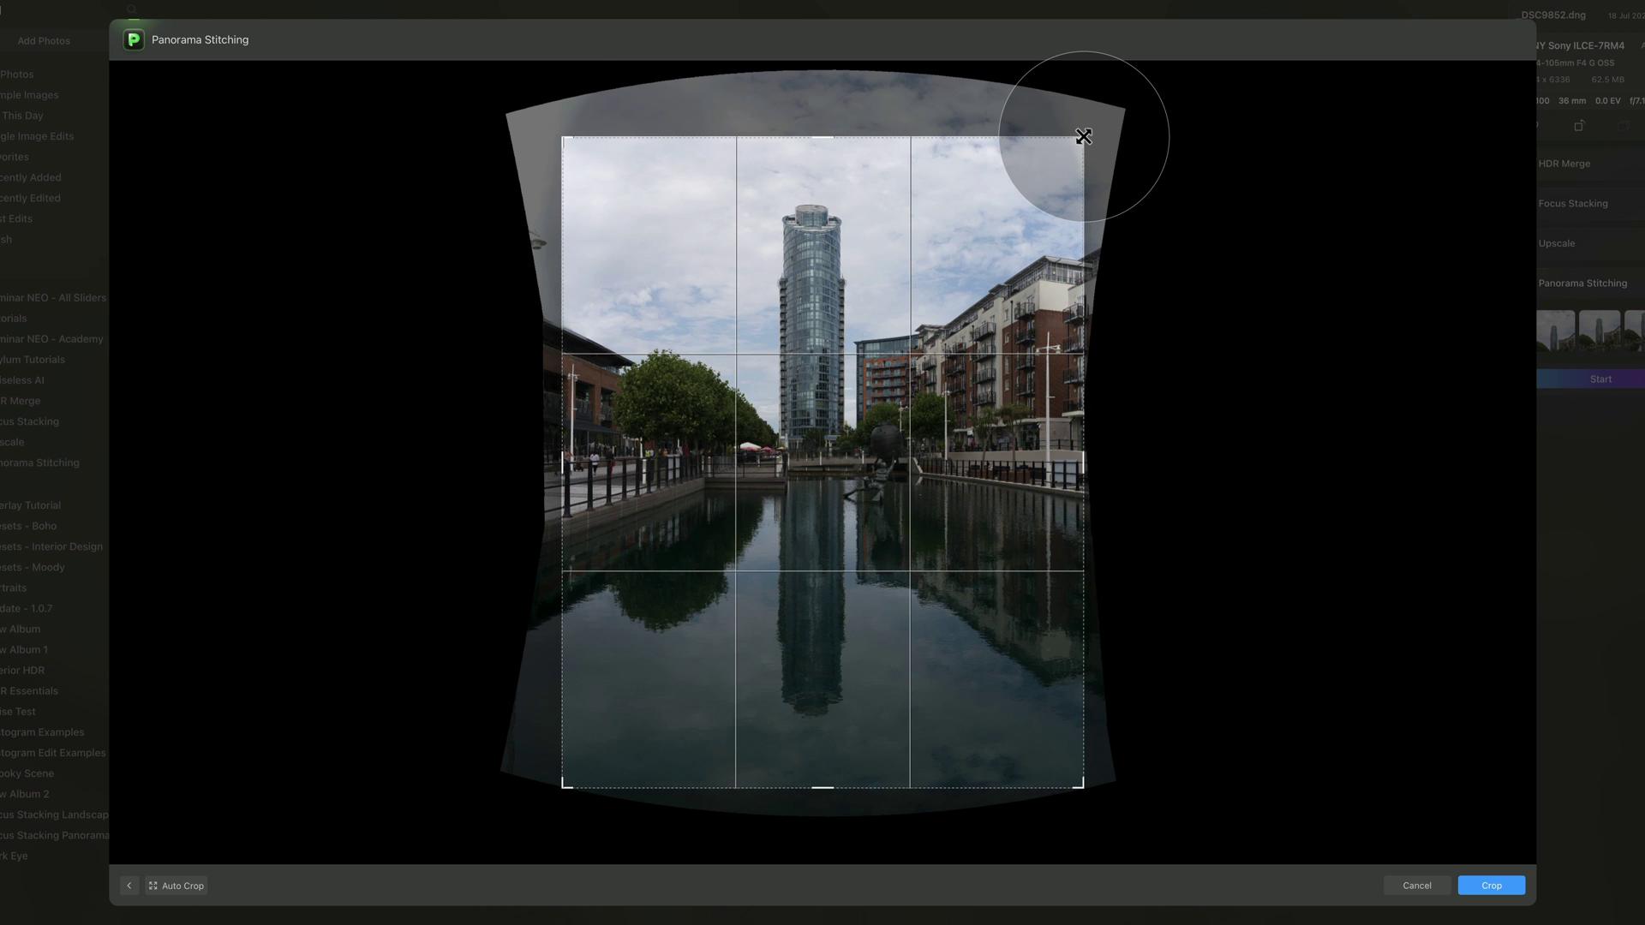
drag(1082, 137, 1061, 146)
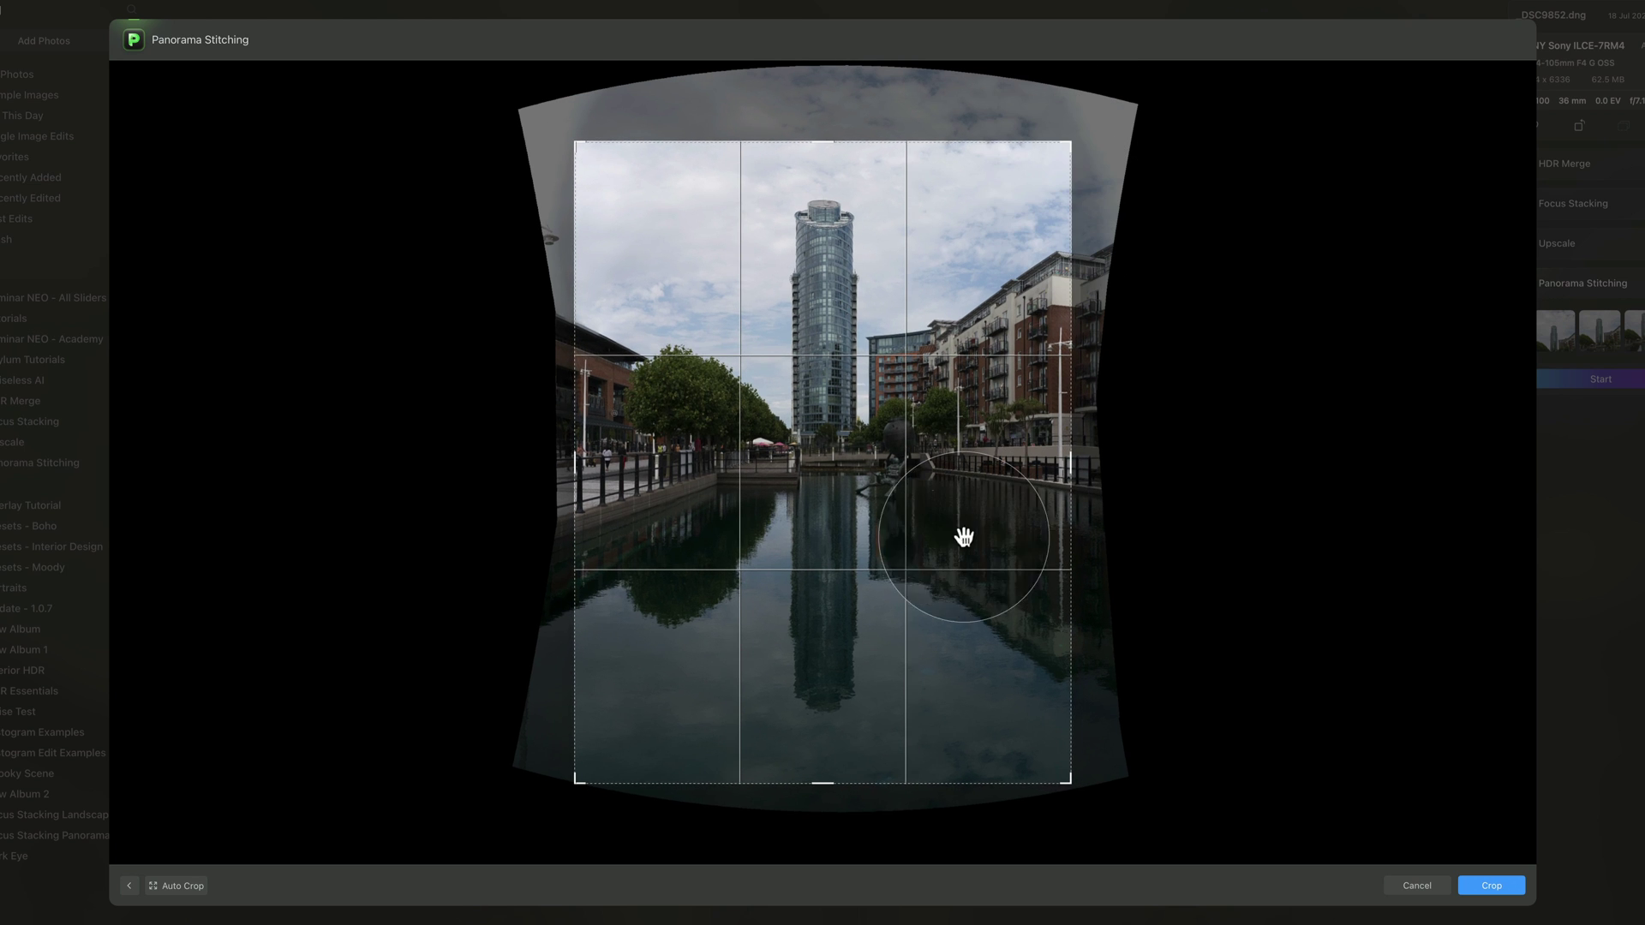
drag(829, 781, 841, 753)
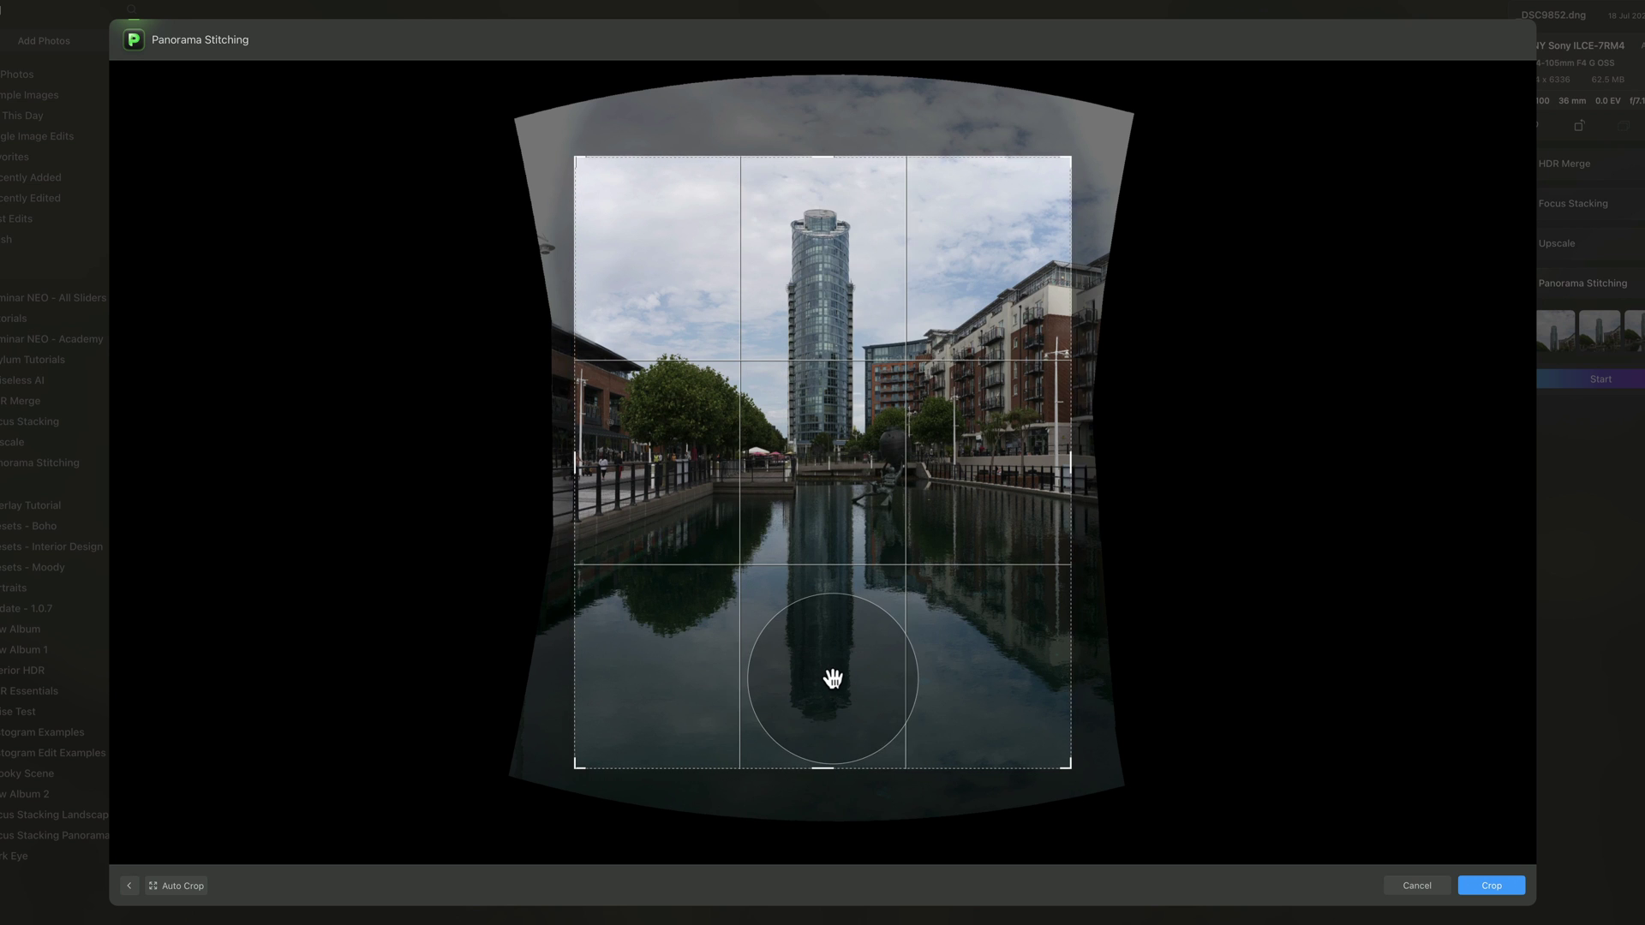
drag(1069, 412, 1070, 412)
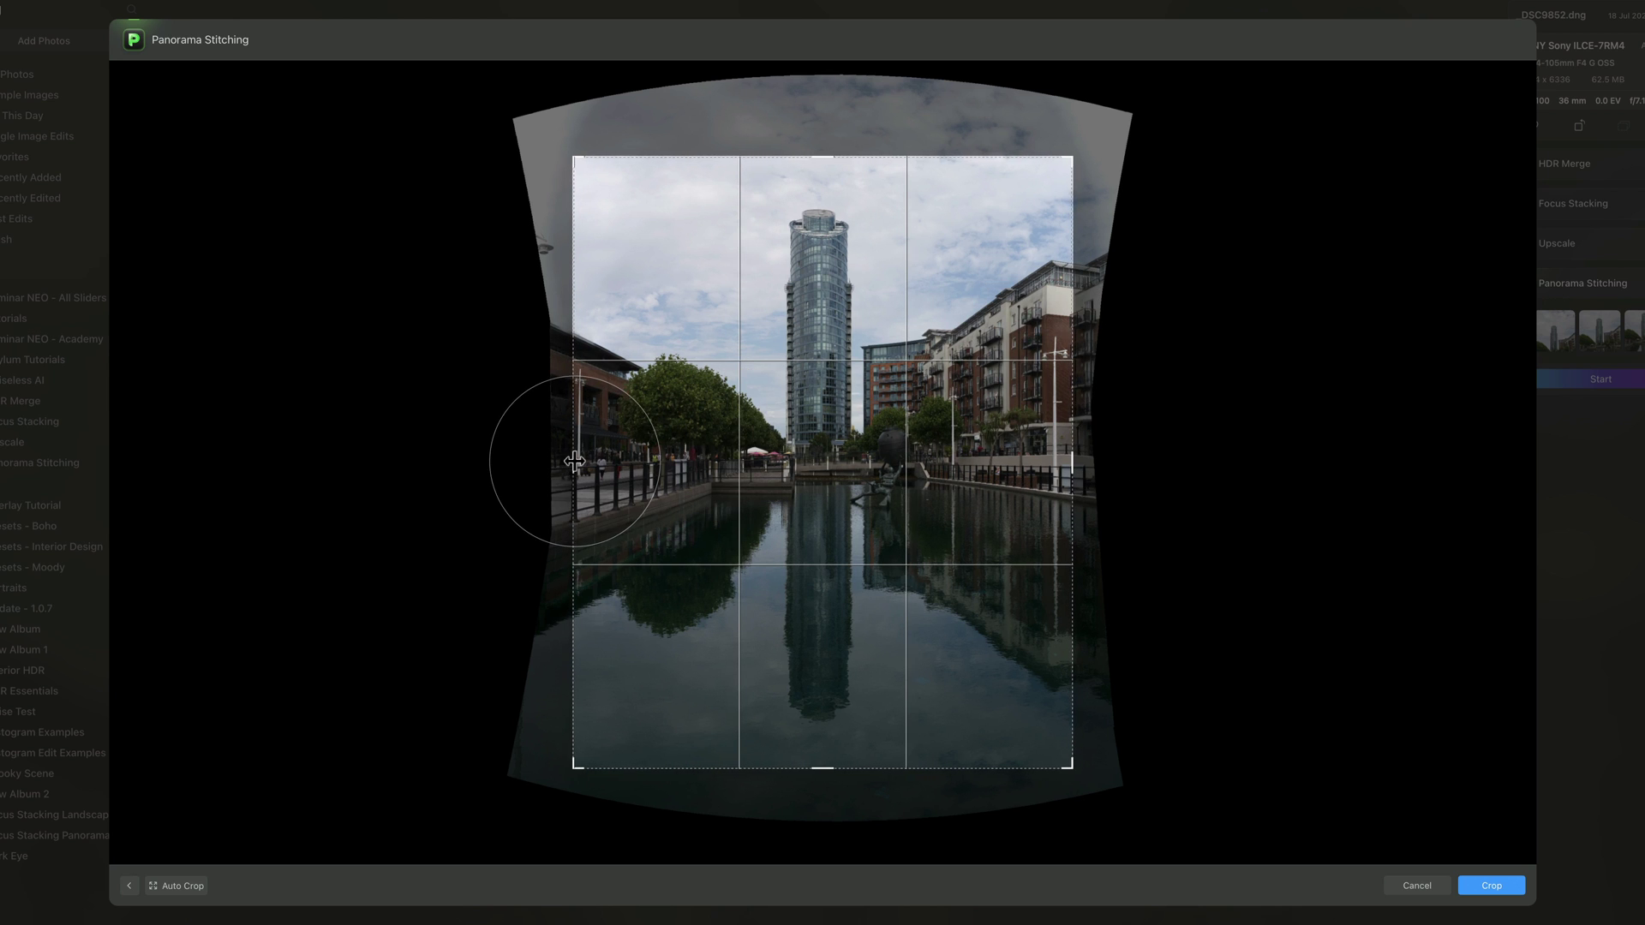
drag(574, 462, 567, 462)
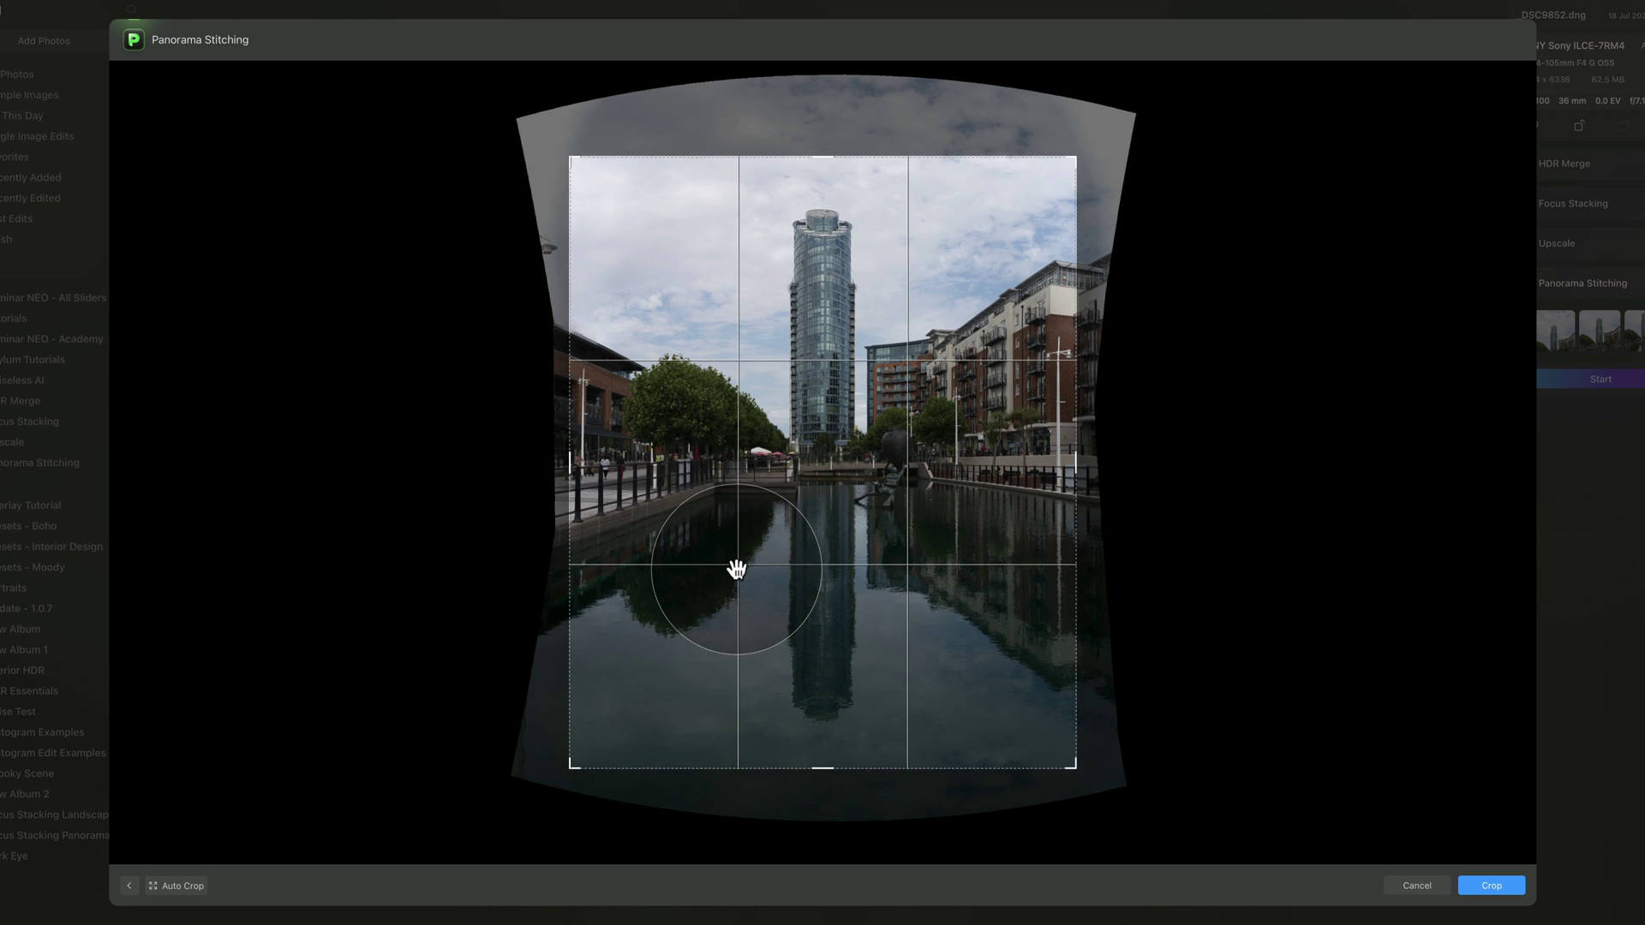
Apply the crop and save the stitched panorama to the catalog as a TIFF
click(1492, 886)
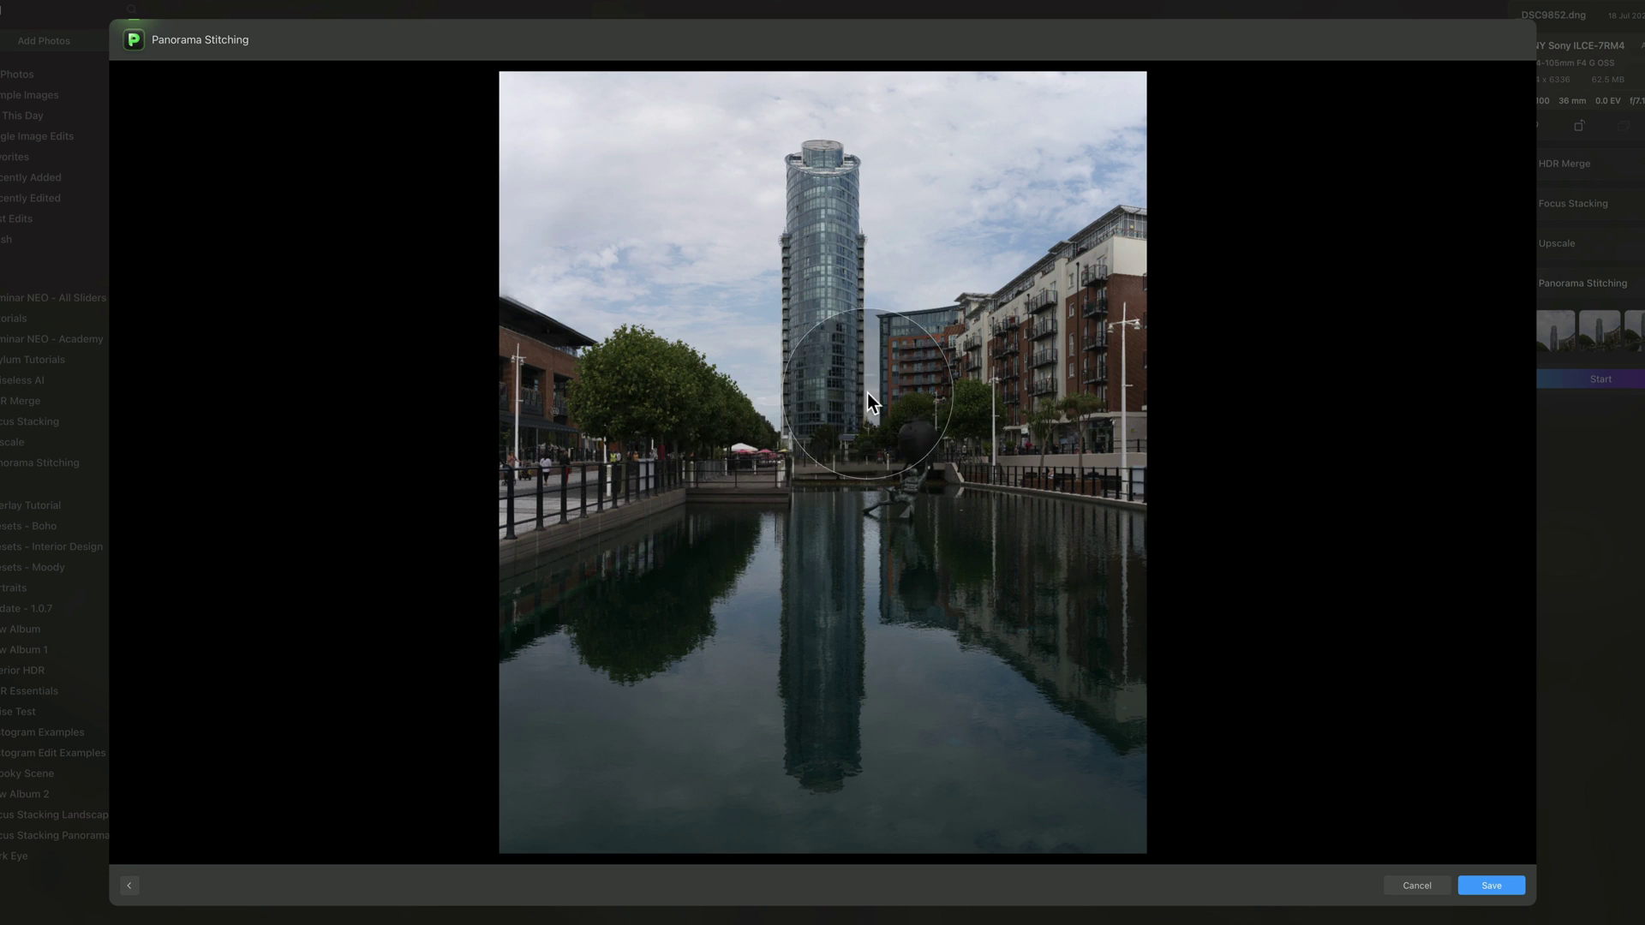
click(1486, 896)
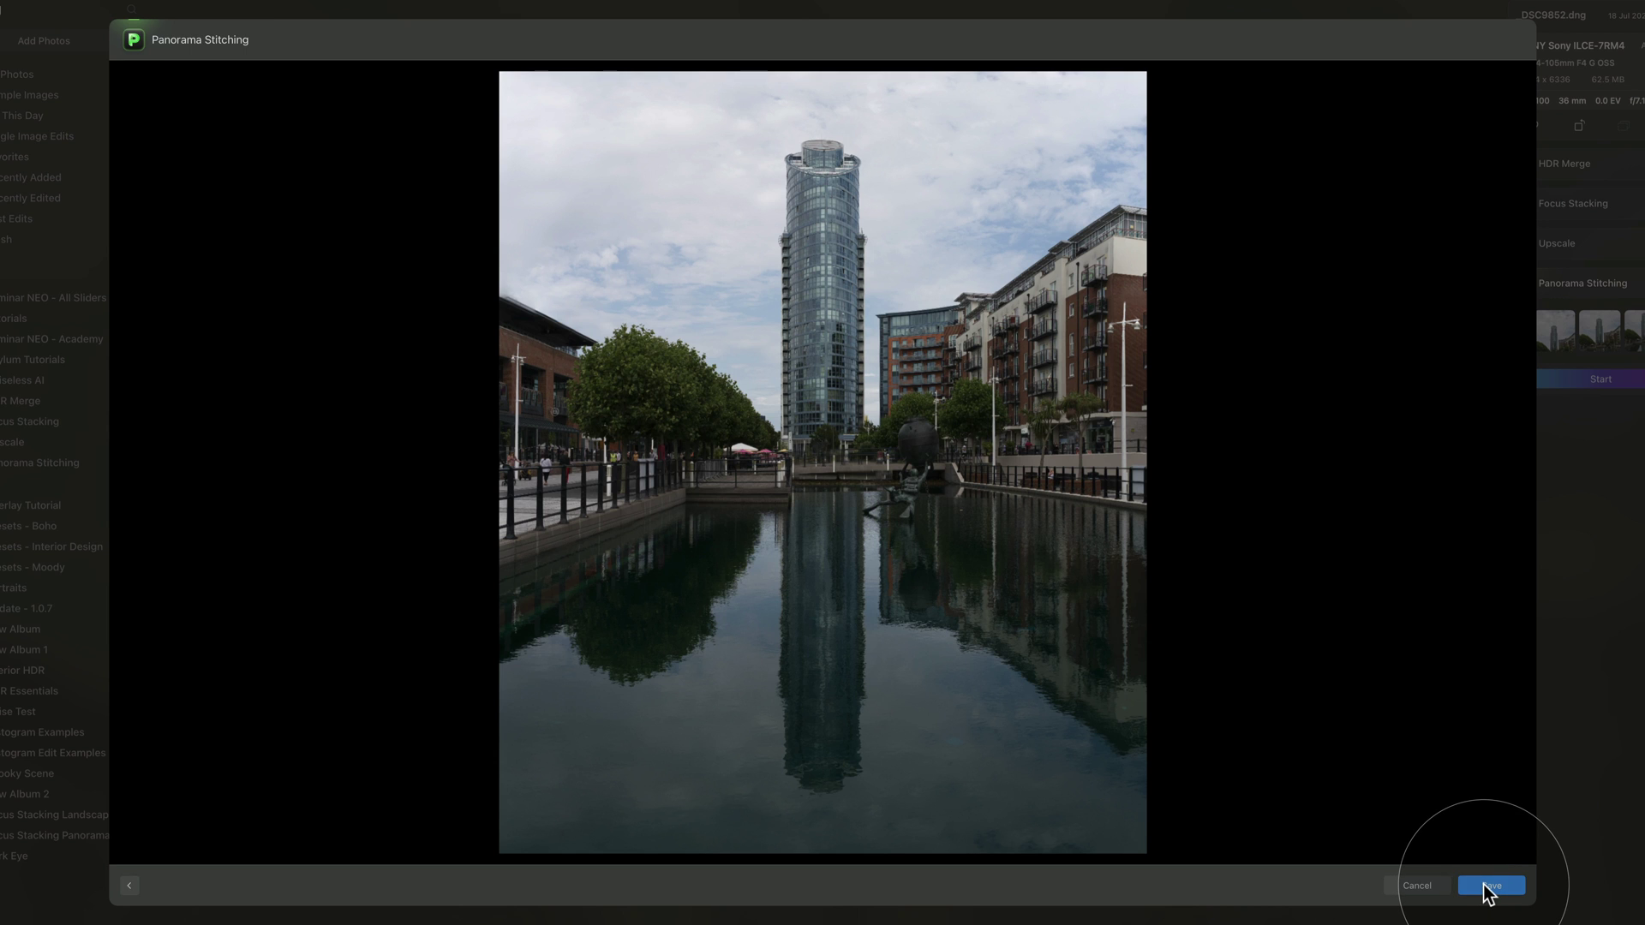
click(1489, 888)
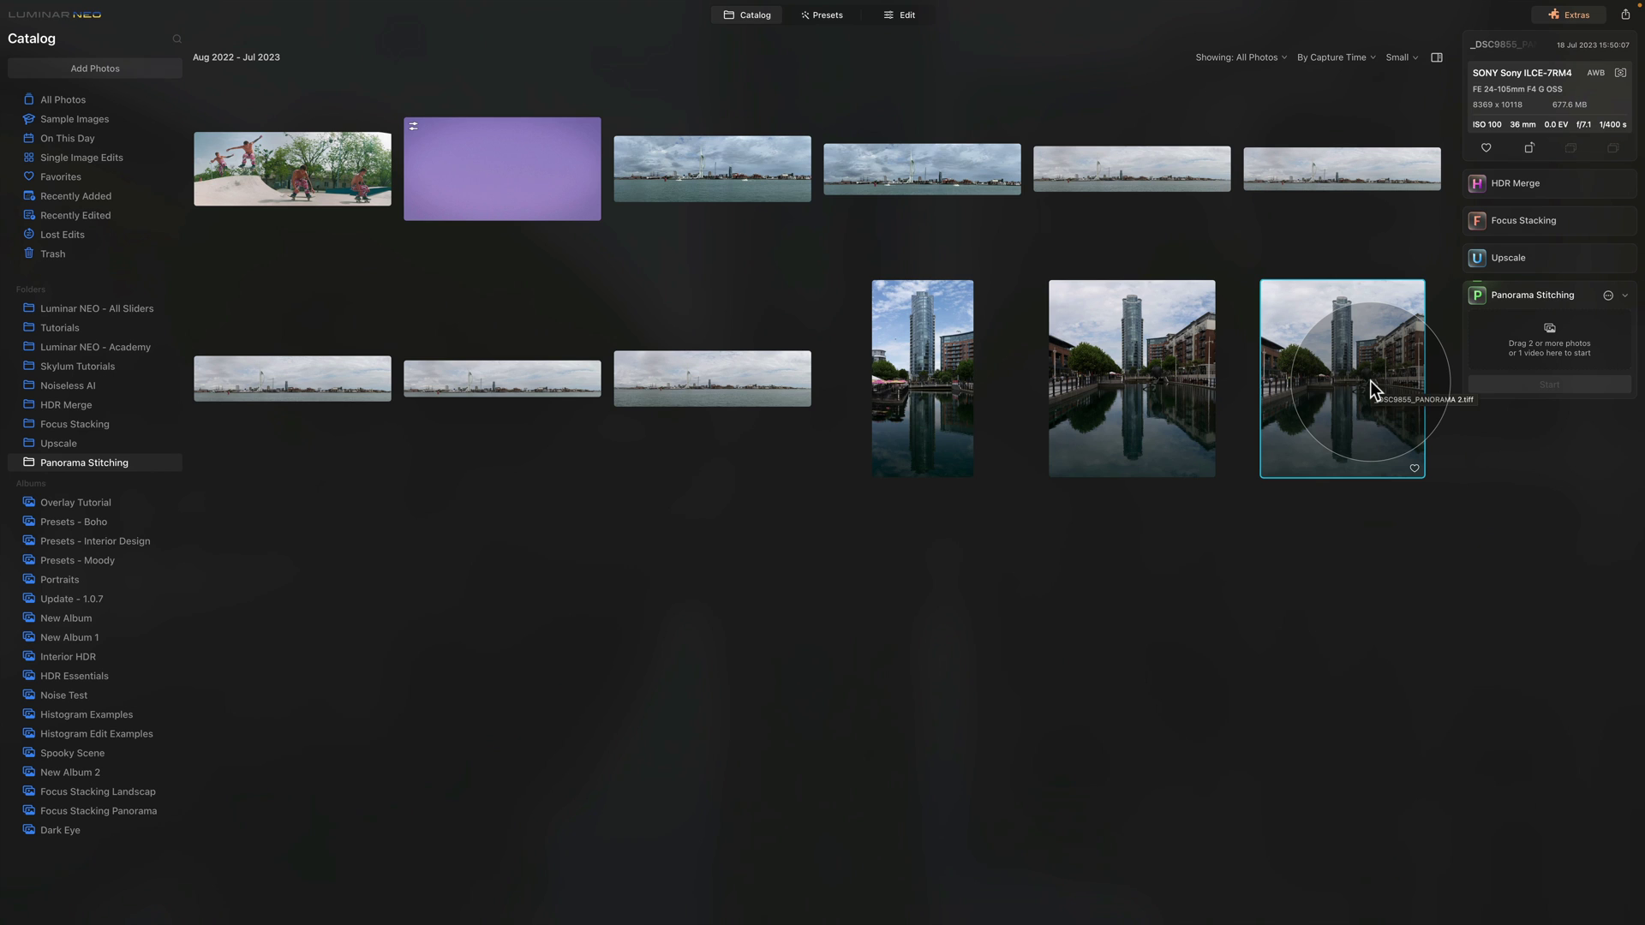
Preview the 8369 x 10118 stitched panorama large in the Catalog
key(space)
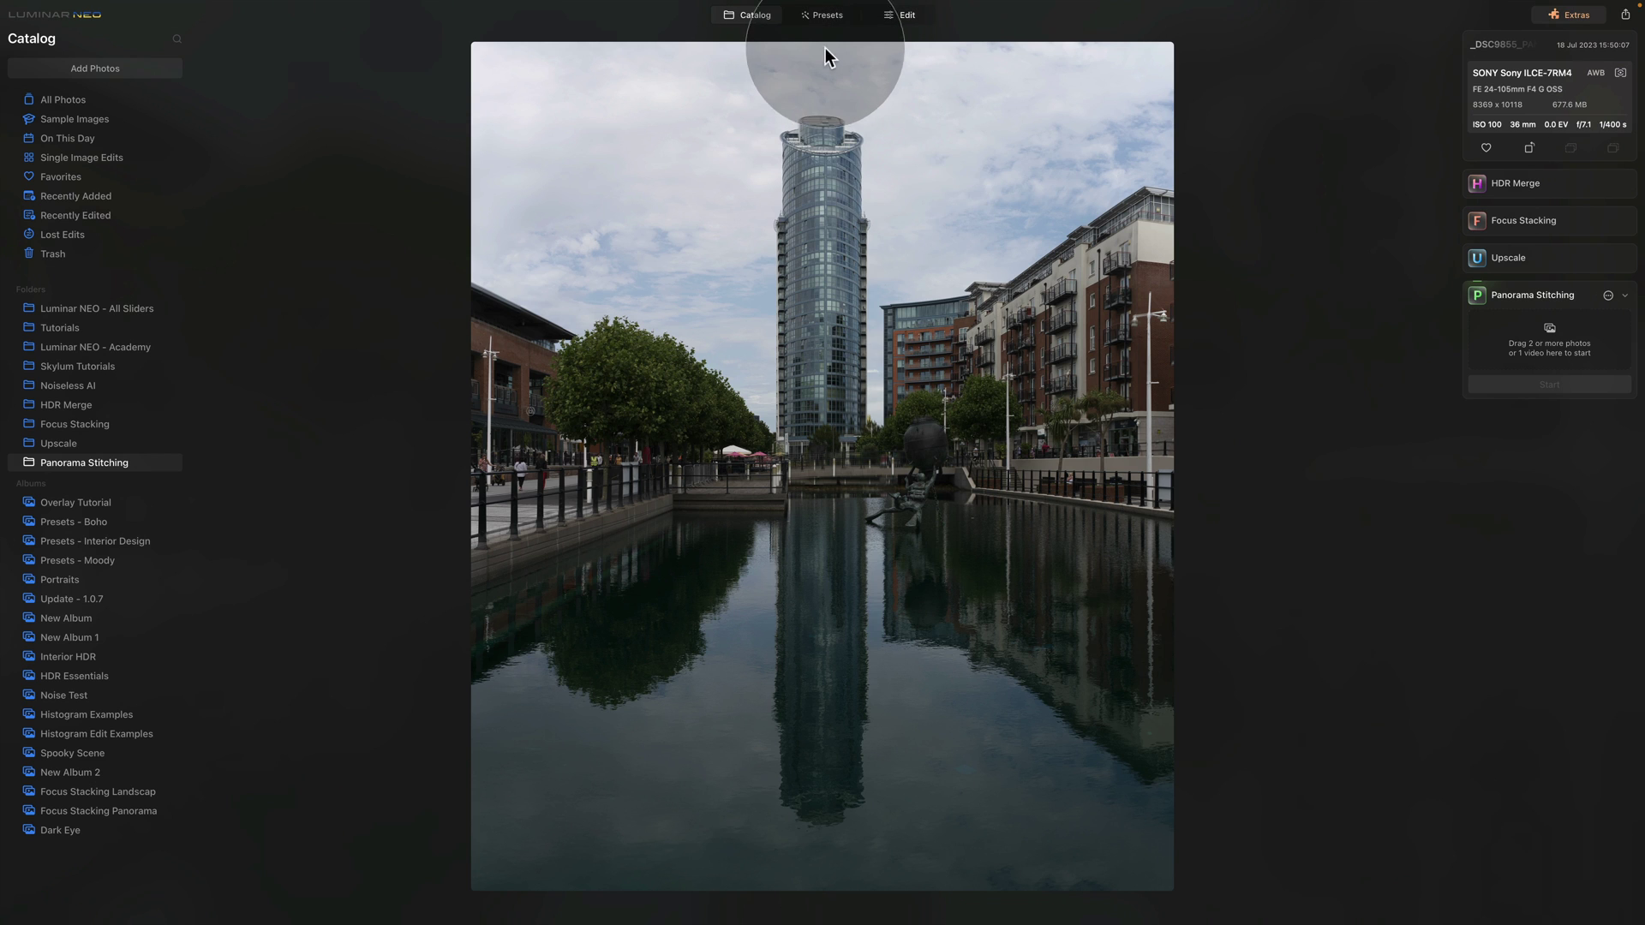
Bring up the Presets and open the Cityscape Chronicles collection
click(827, 20)
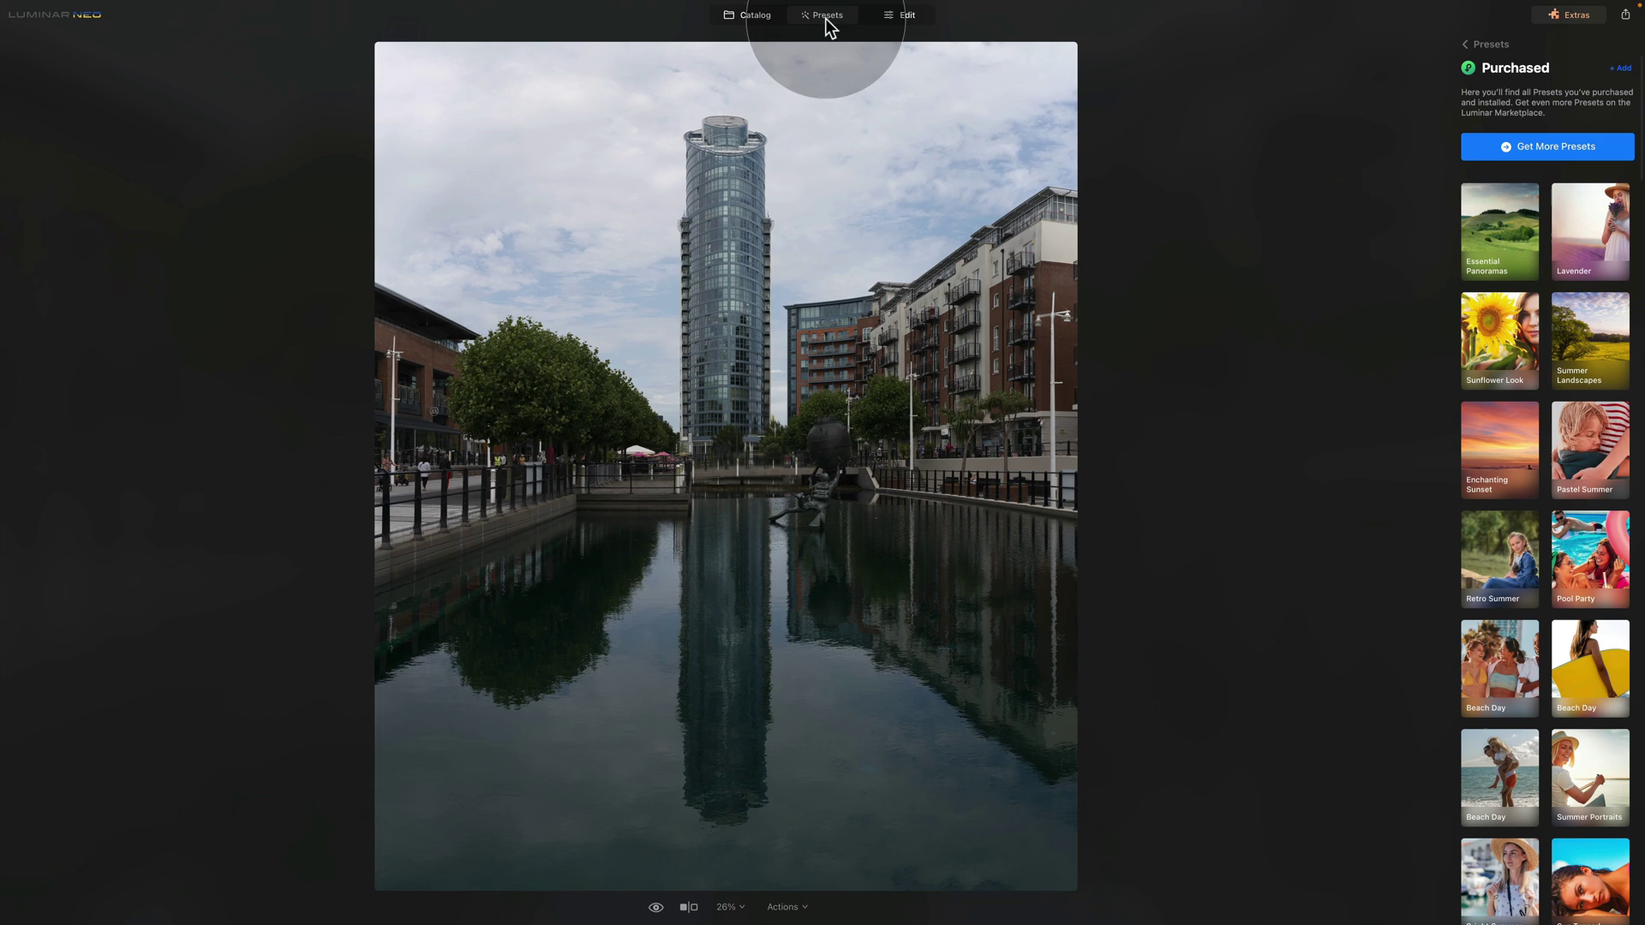
click(1511, 233)
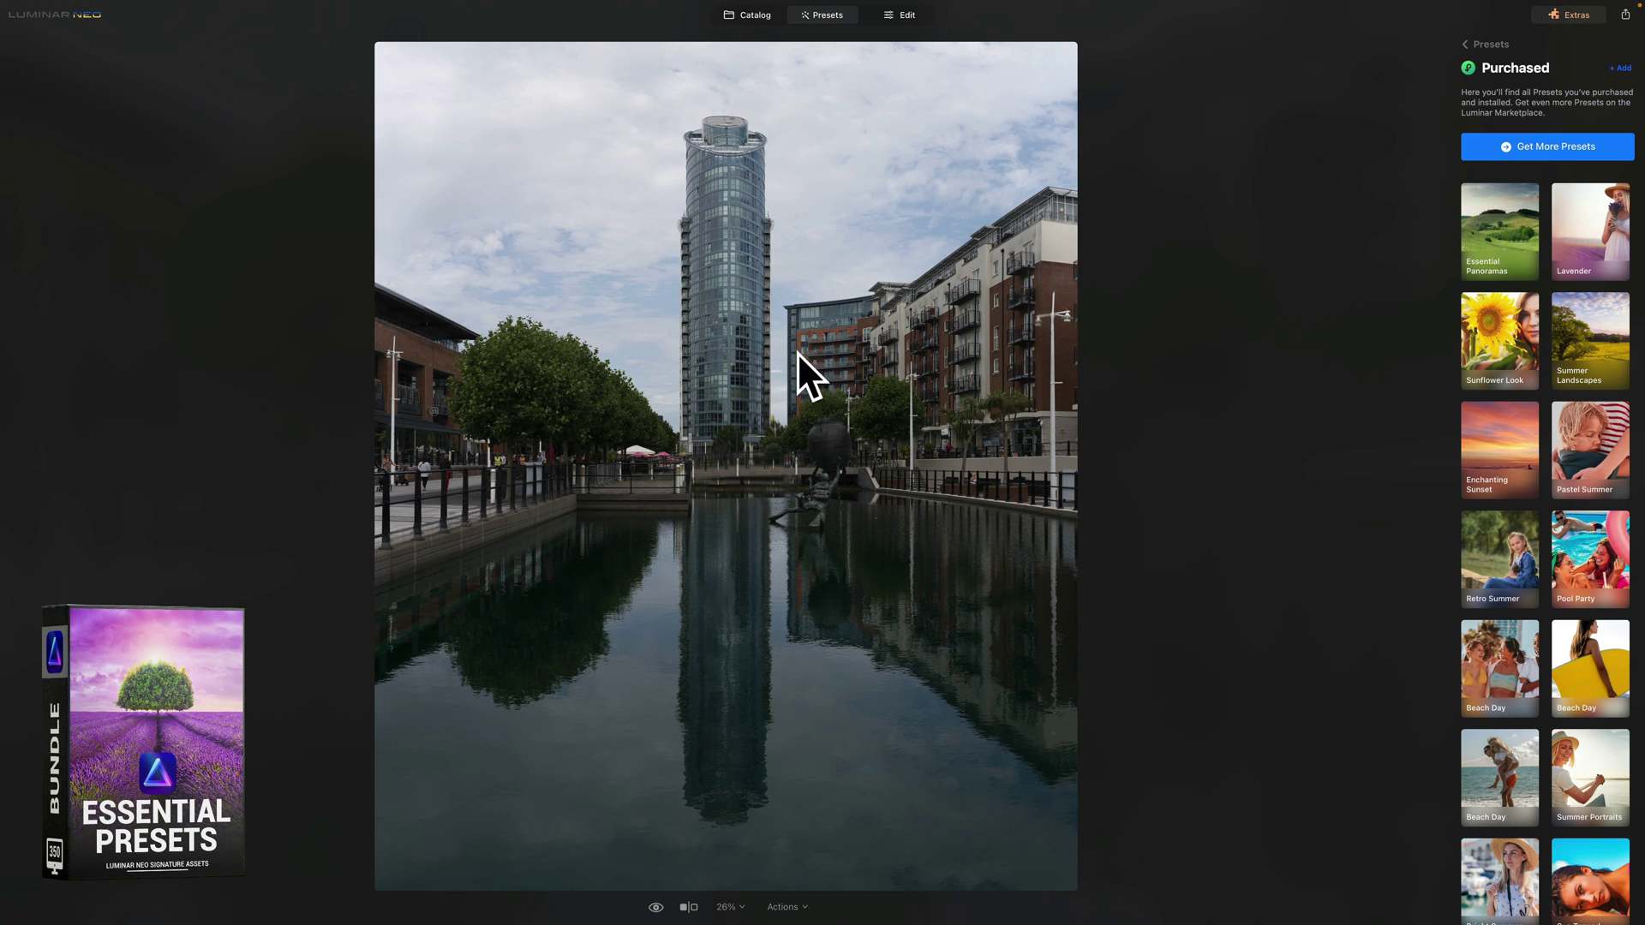
scroll(1587, 446, down, 5)
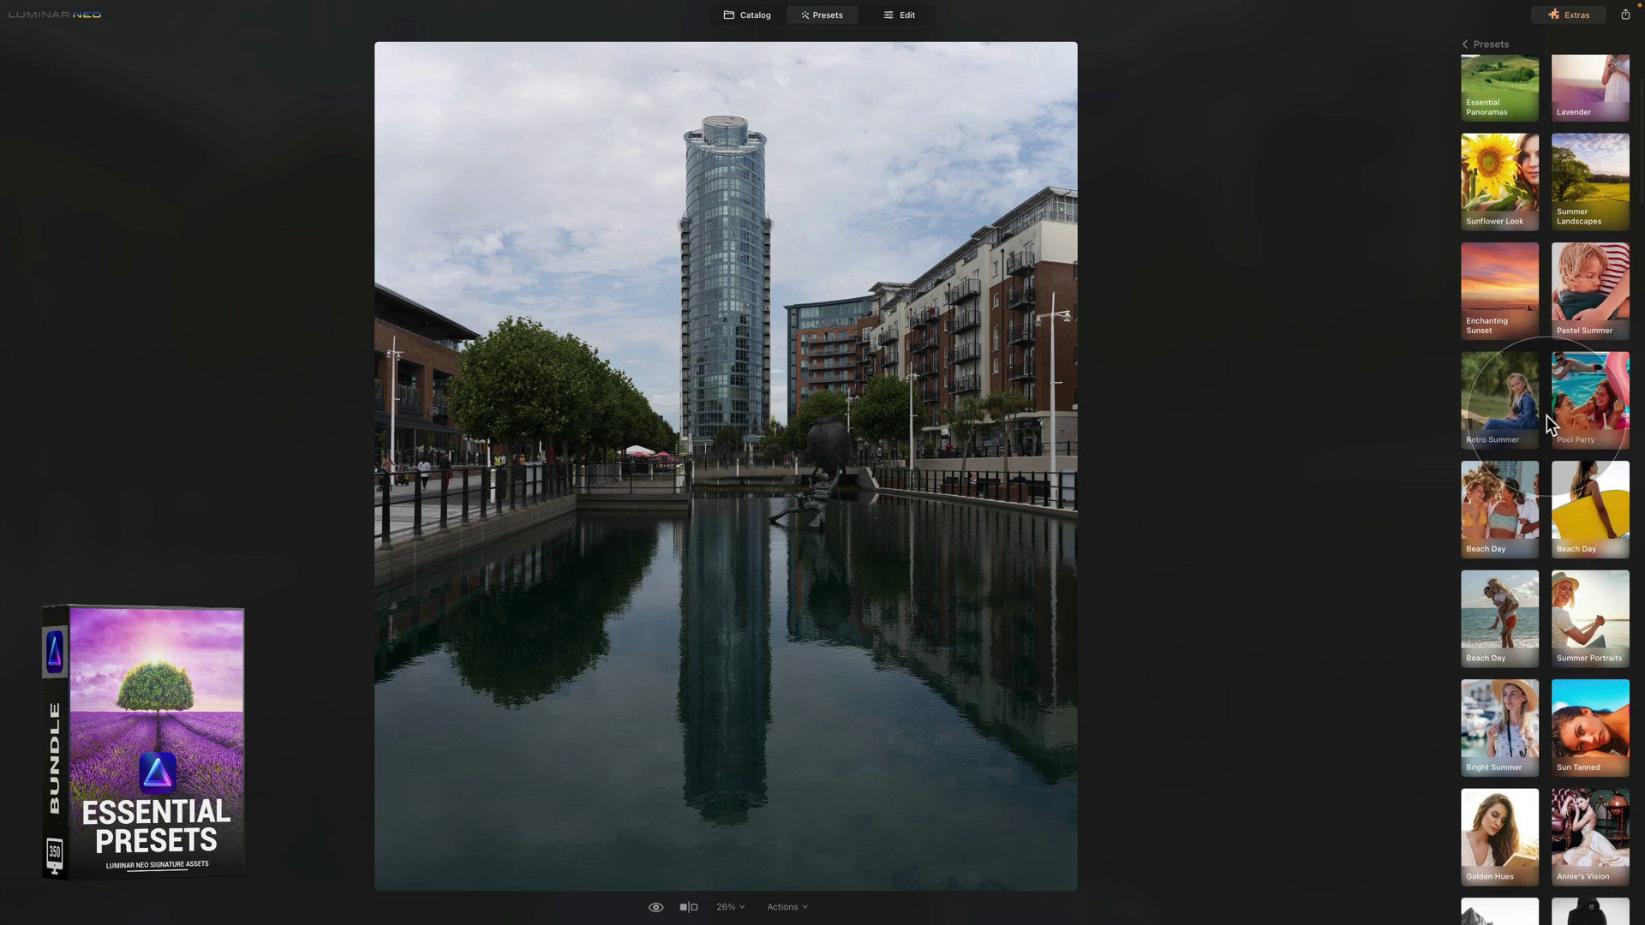
scroll(1555, 600, down, 8)
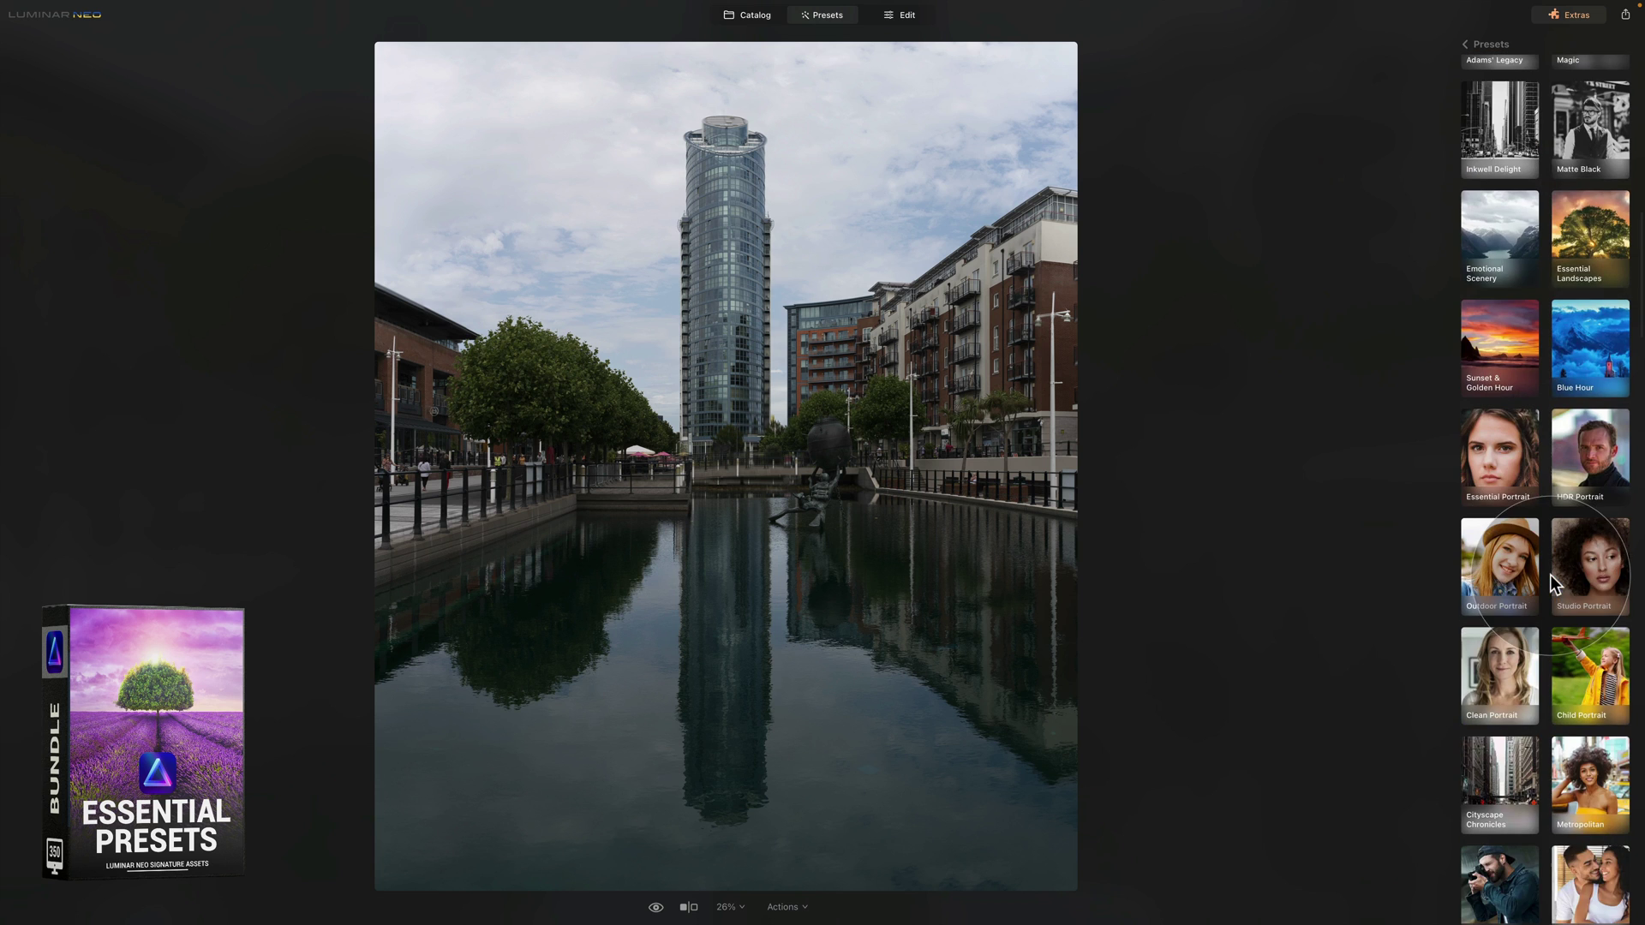
scroll(1547, 572, down, 3)
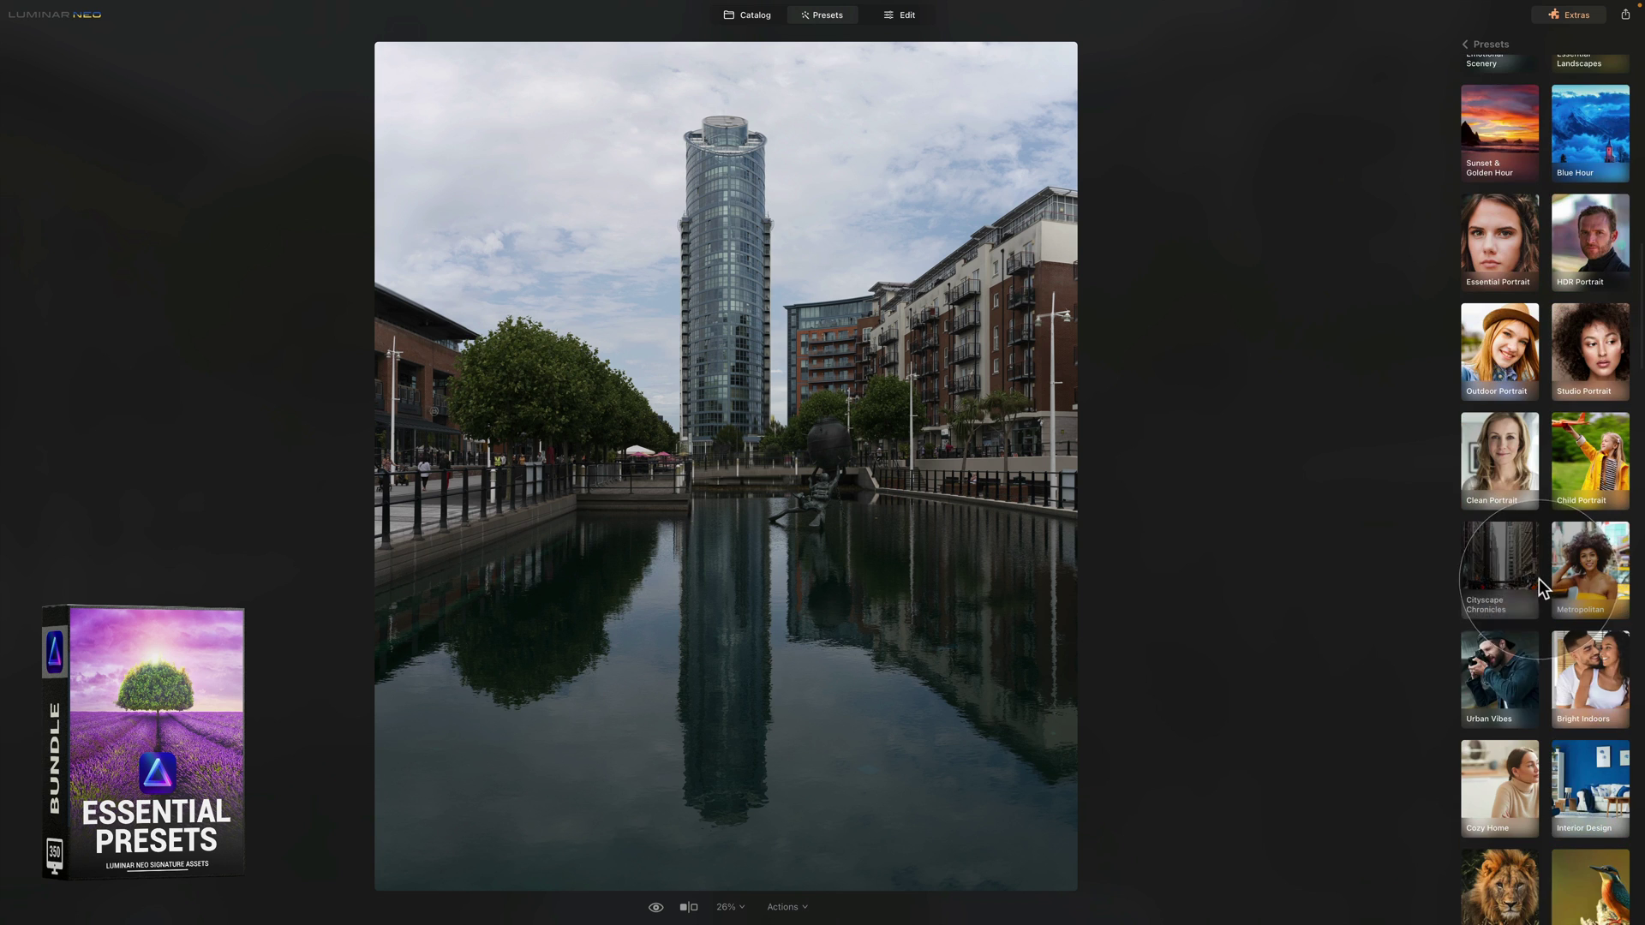
click(1483, 555)
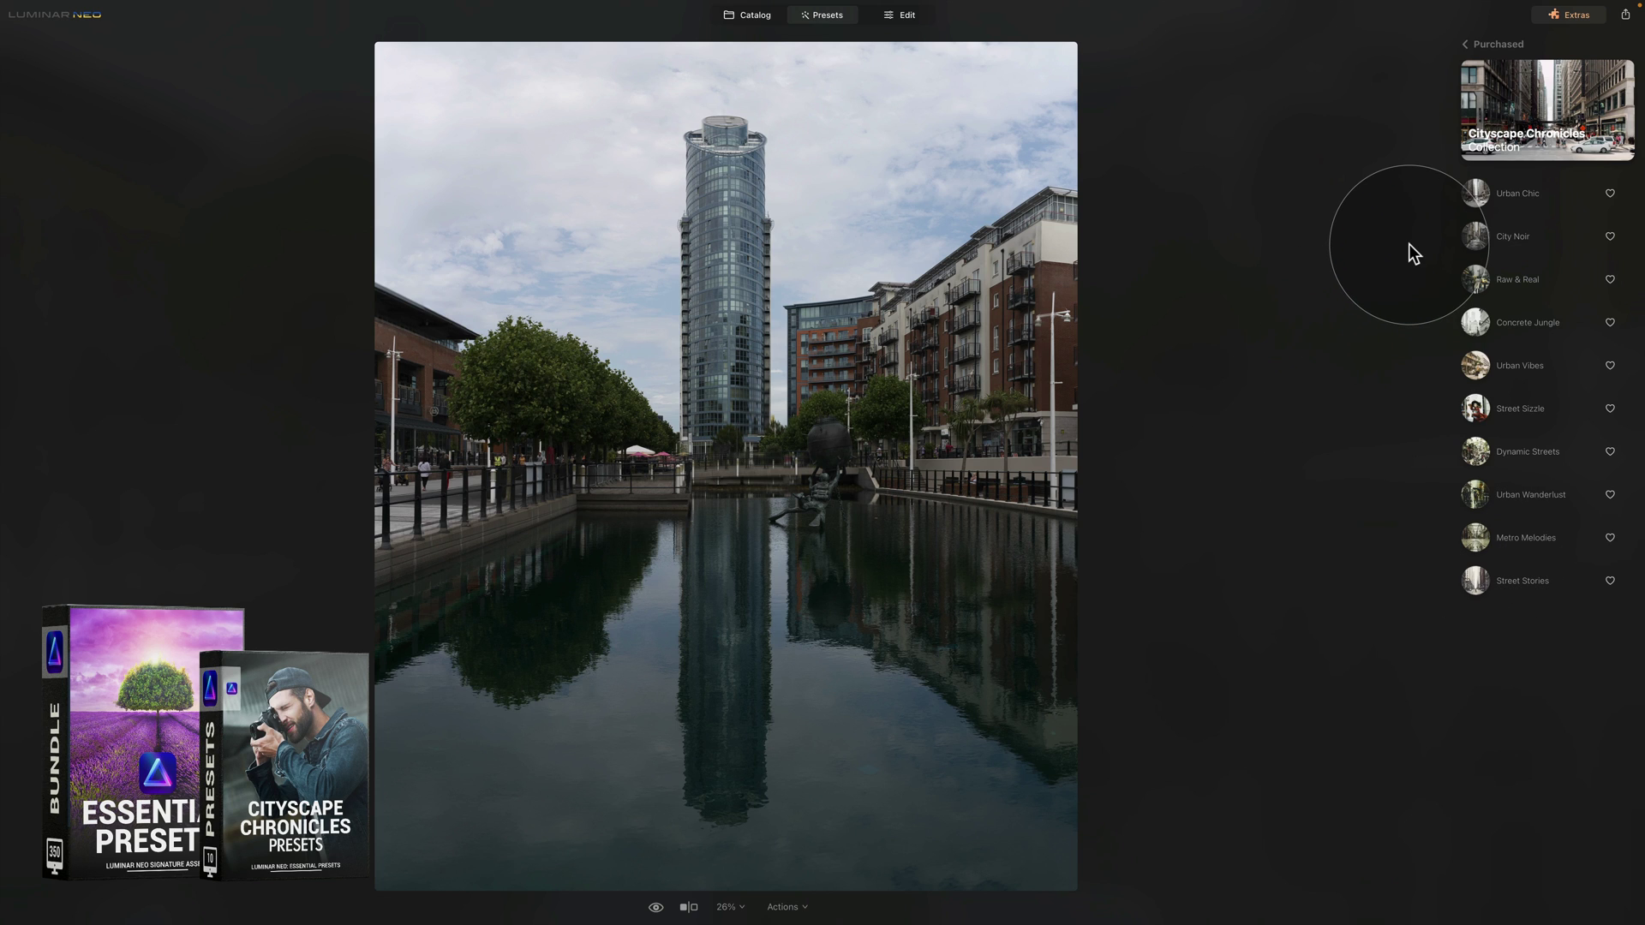
Preview City Noir, Raw & Real, Urban Vibes, Street Stories and other city presets, finishing on Urban Chic
click(1499, 190)
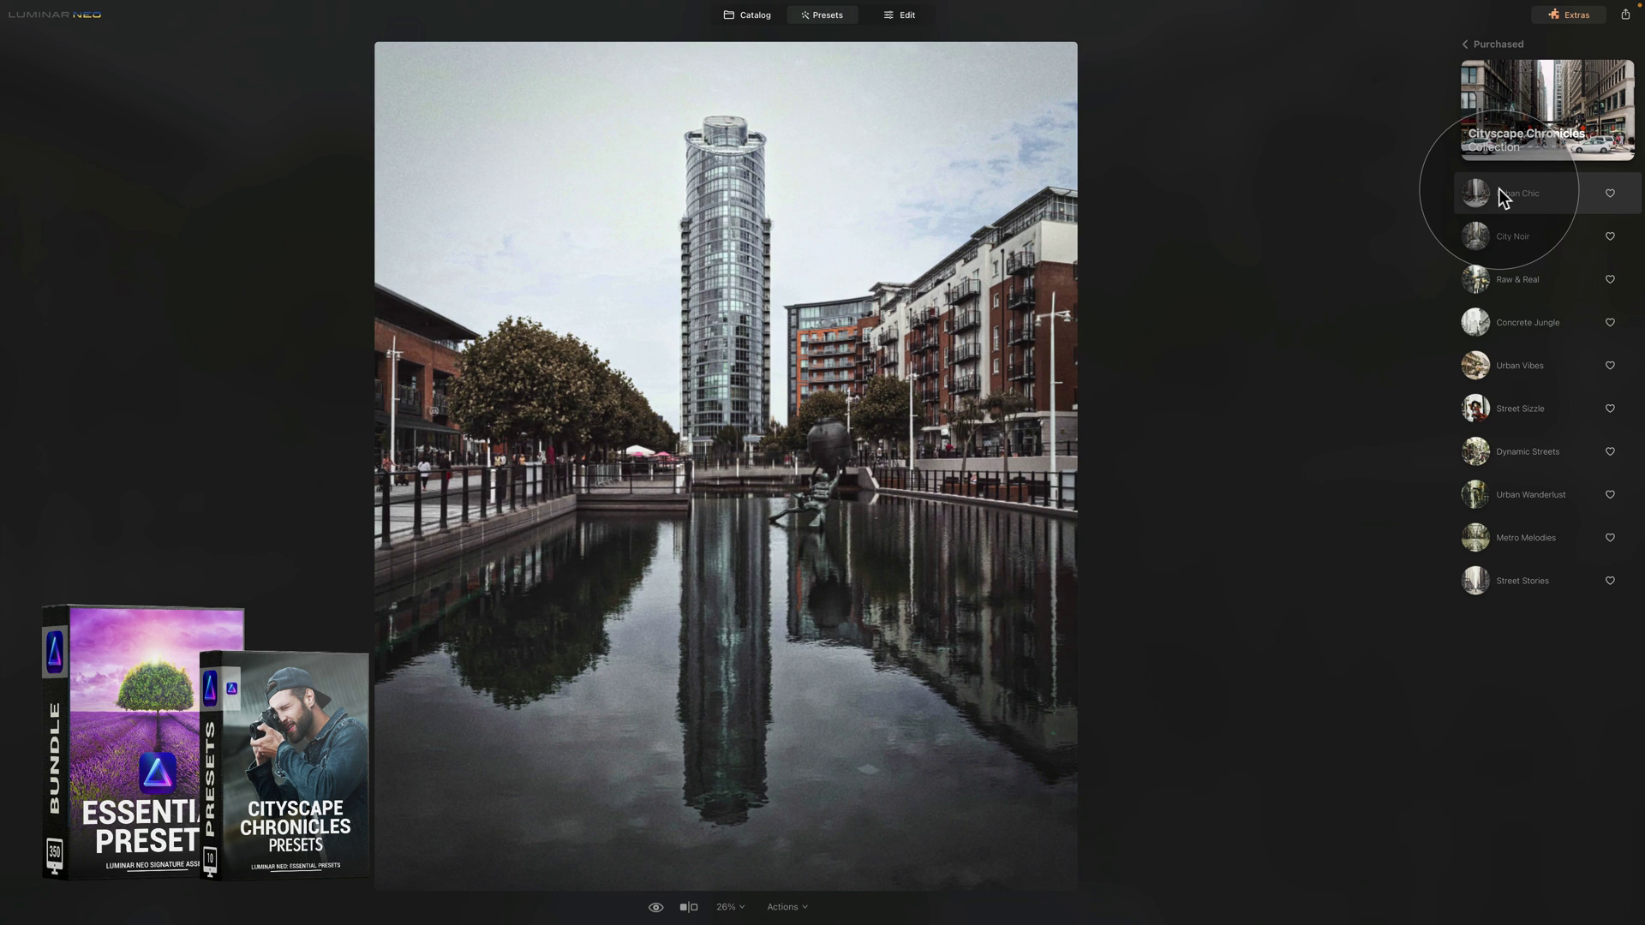
click(1504, 226)
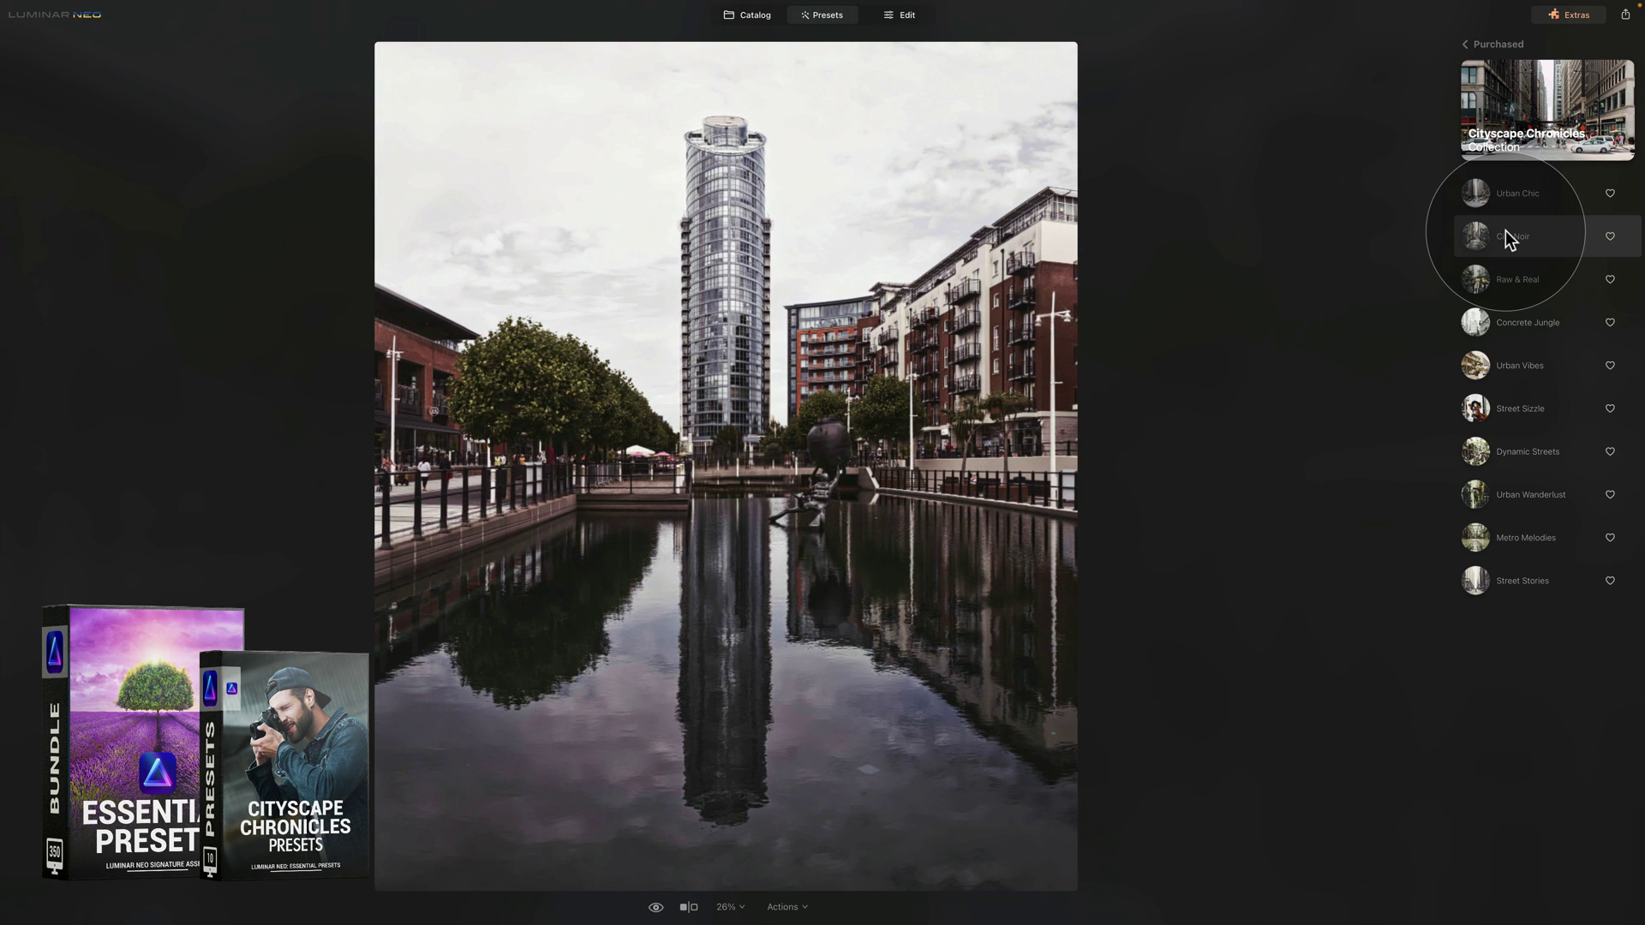
click(1511, 278)
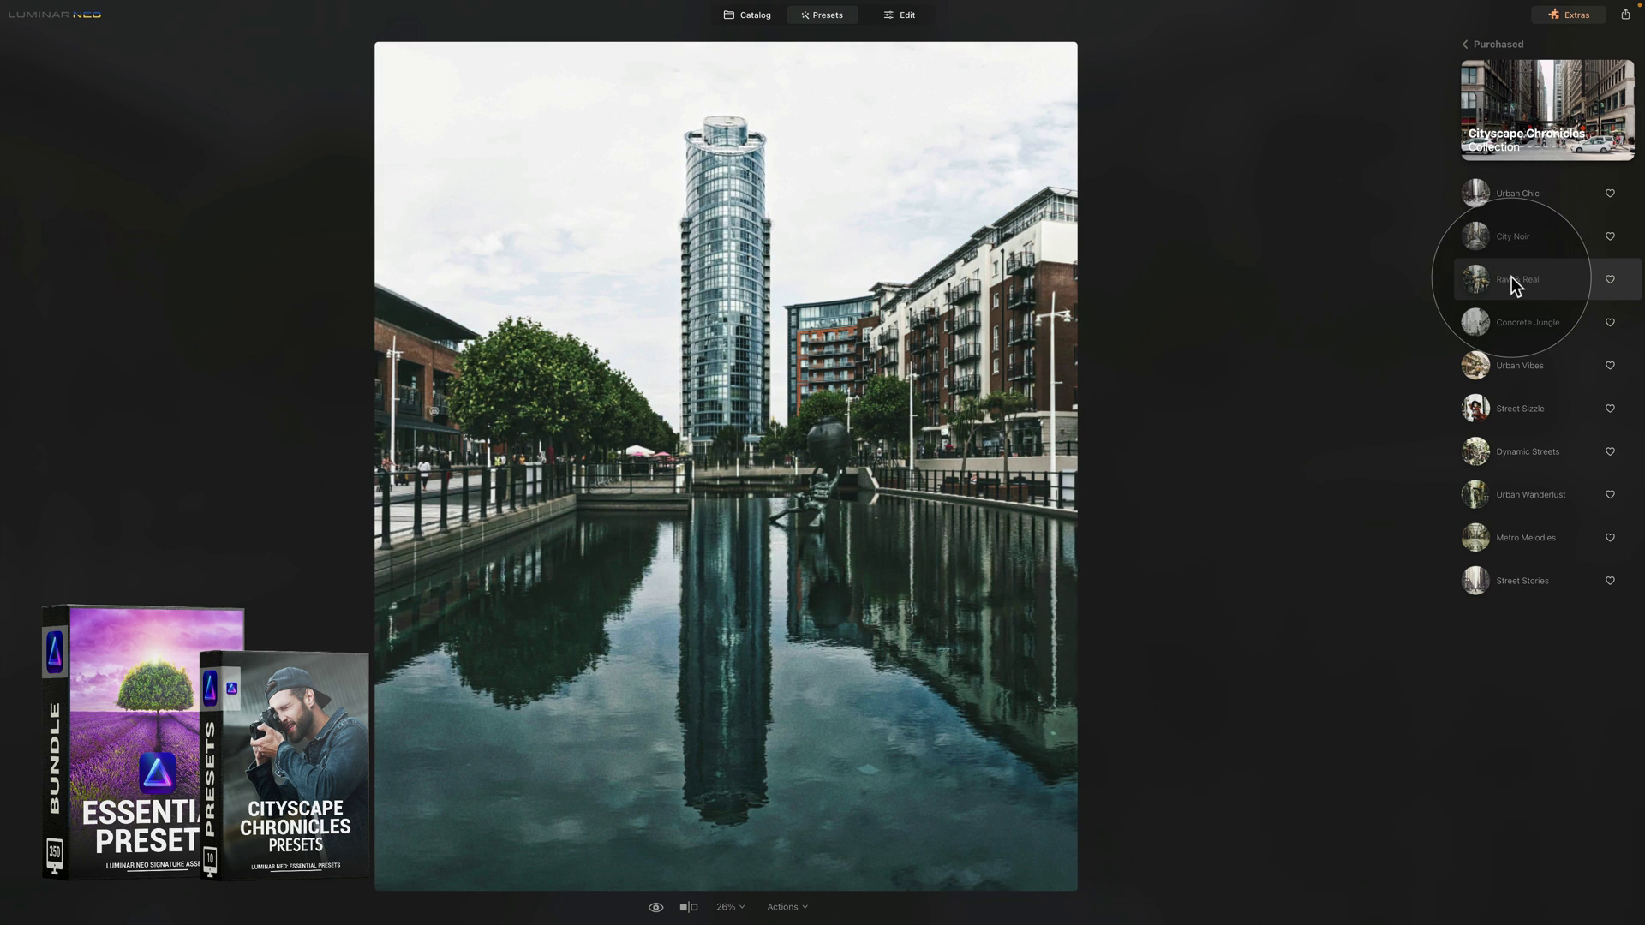
click(1509, 310)
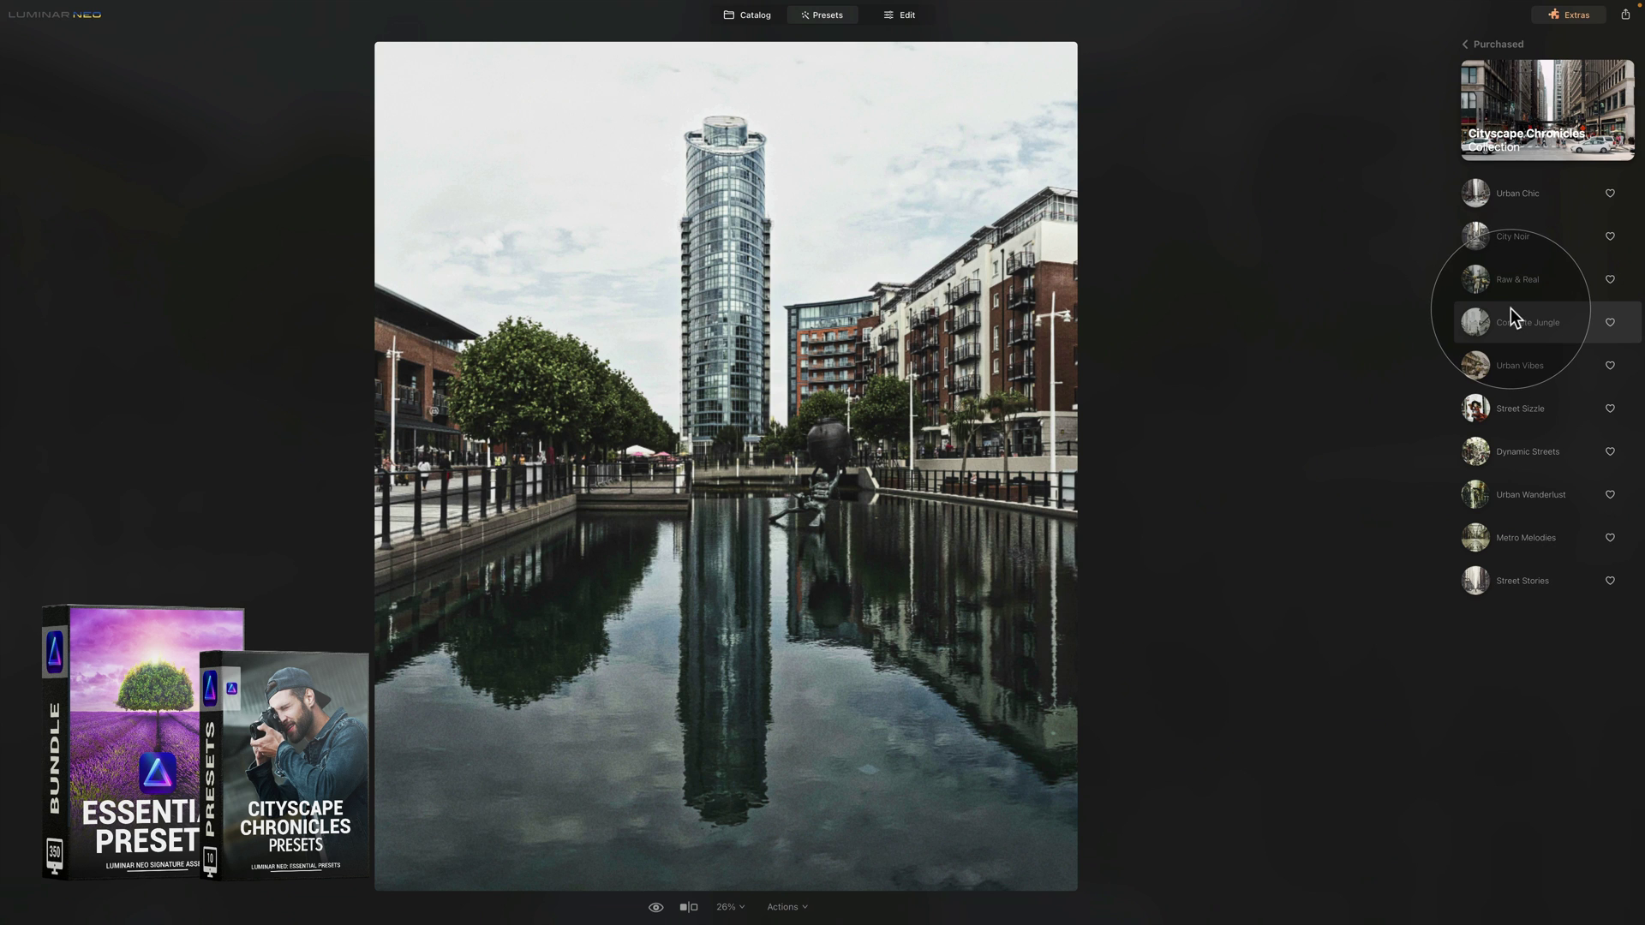
click(1505, 367)
click(1508, 408)
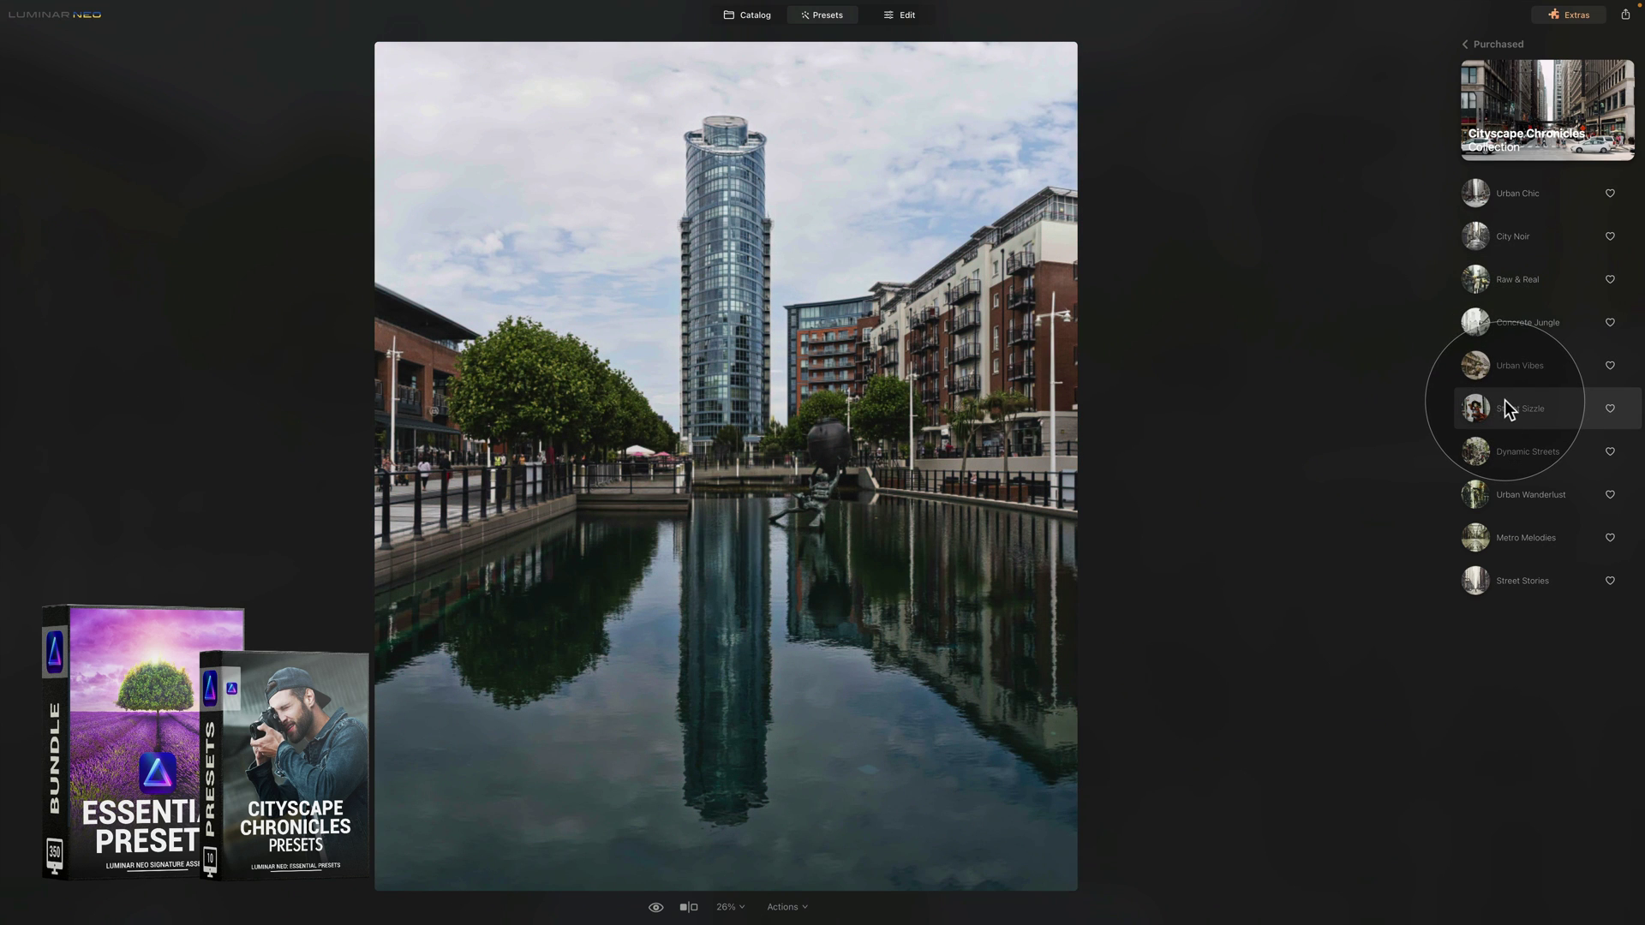
click(1509, 463)
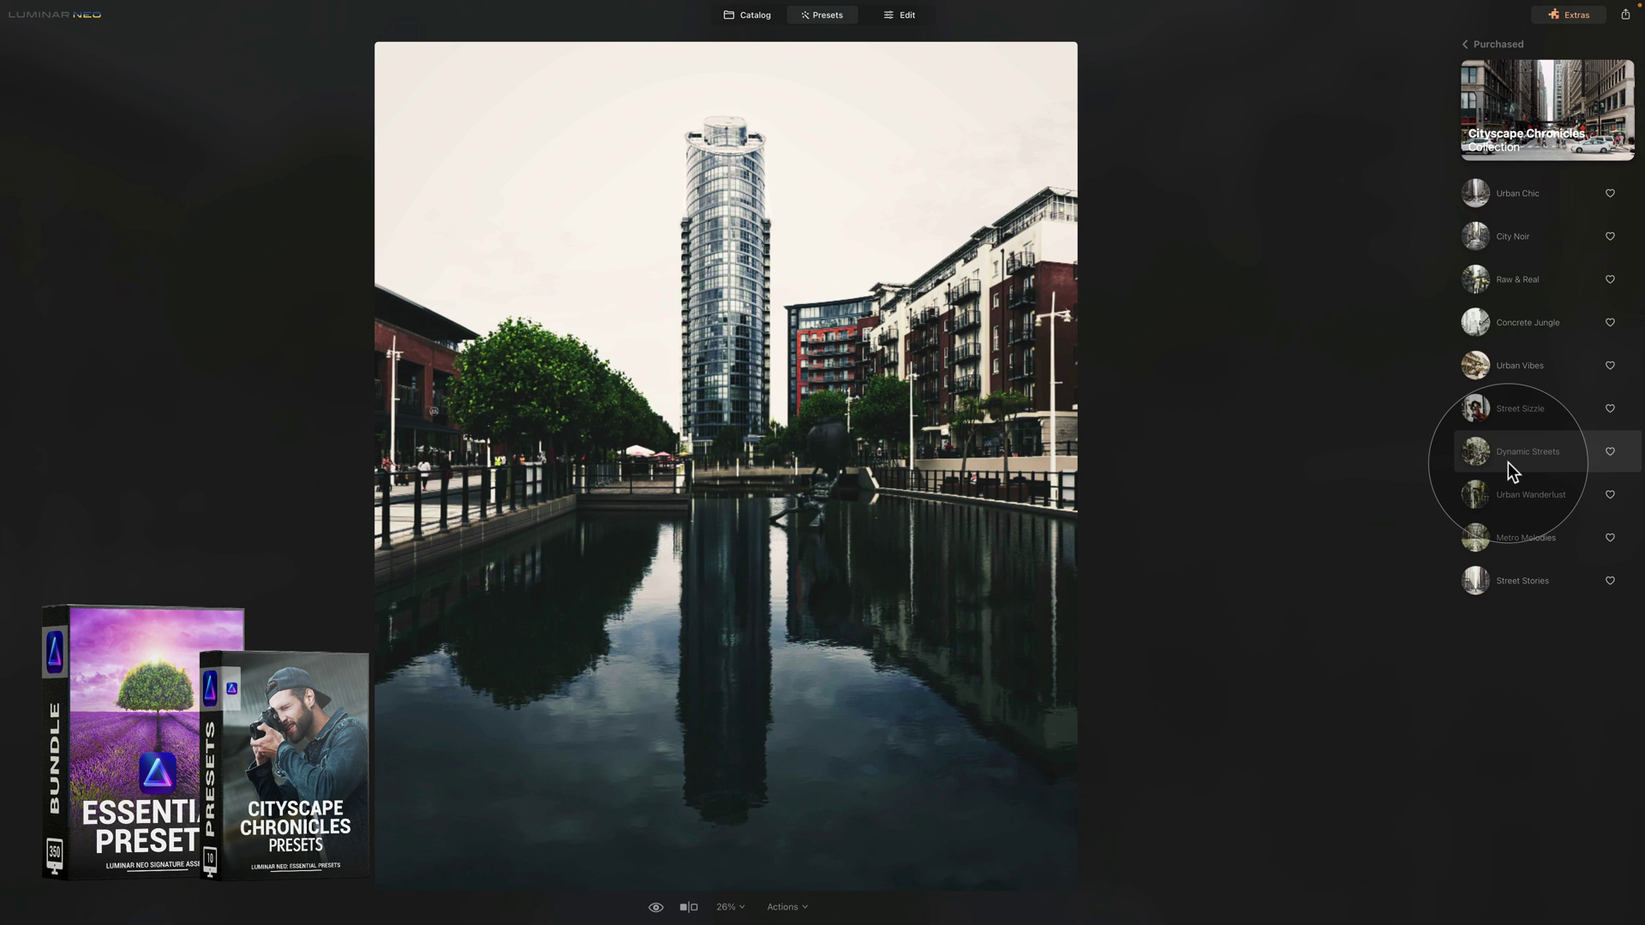
click(1510, 493)
click(1513, 524)
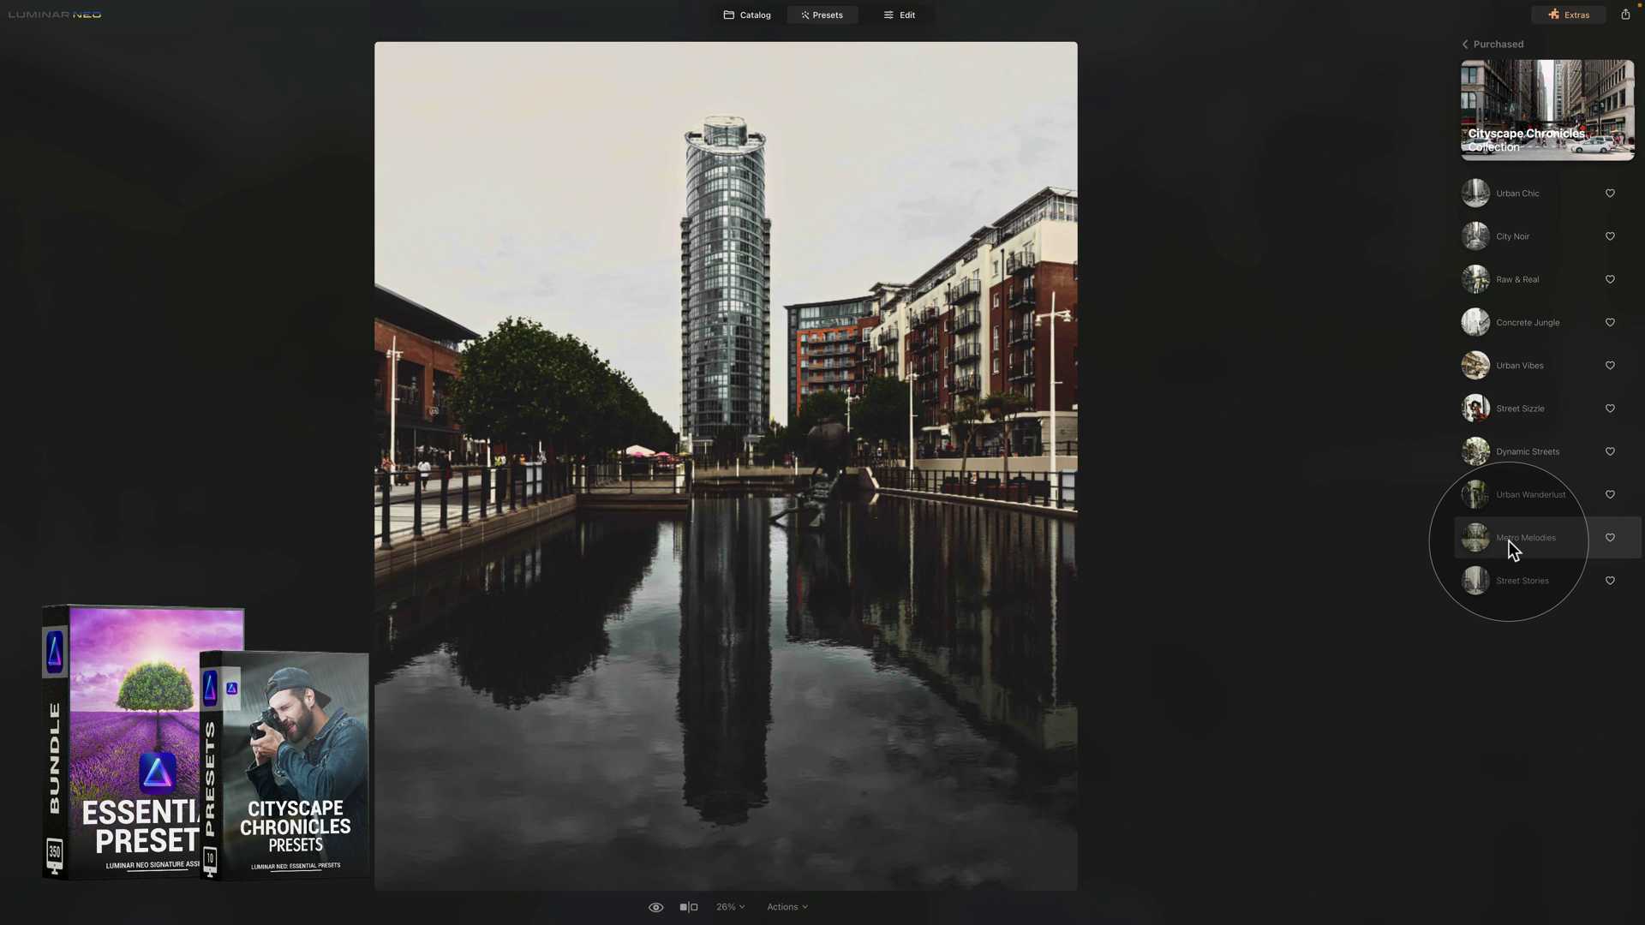
click(1512, 582)
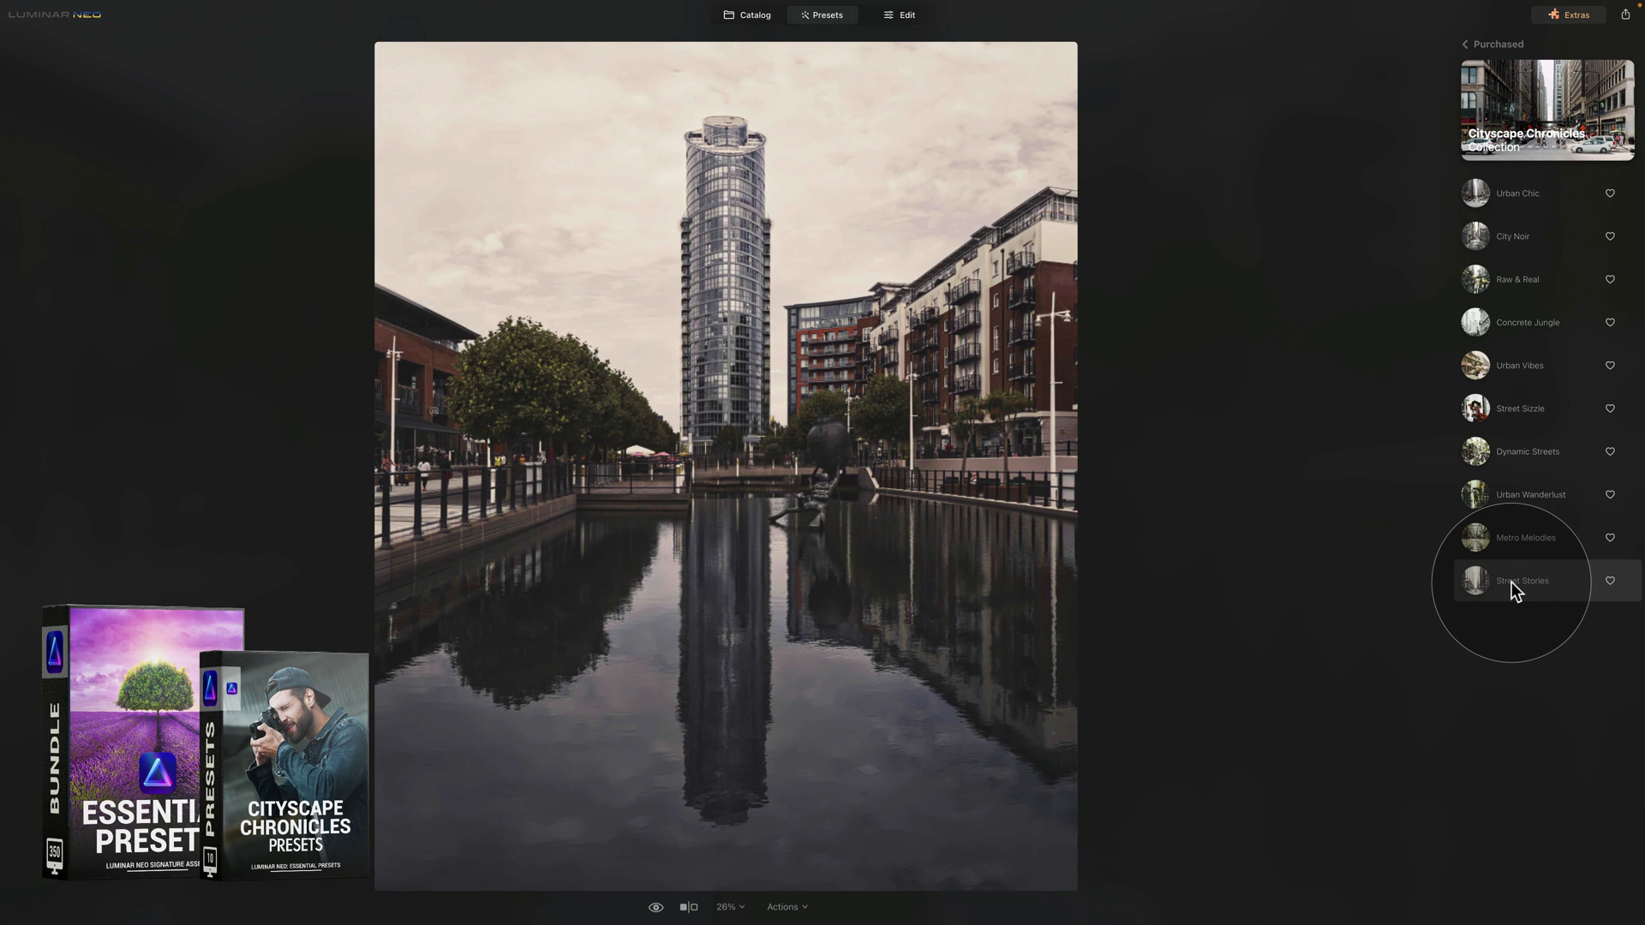
click(1511, 582)
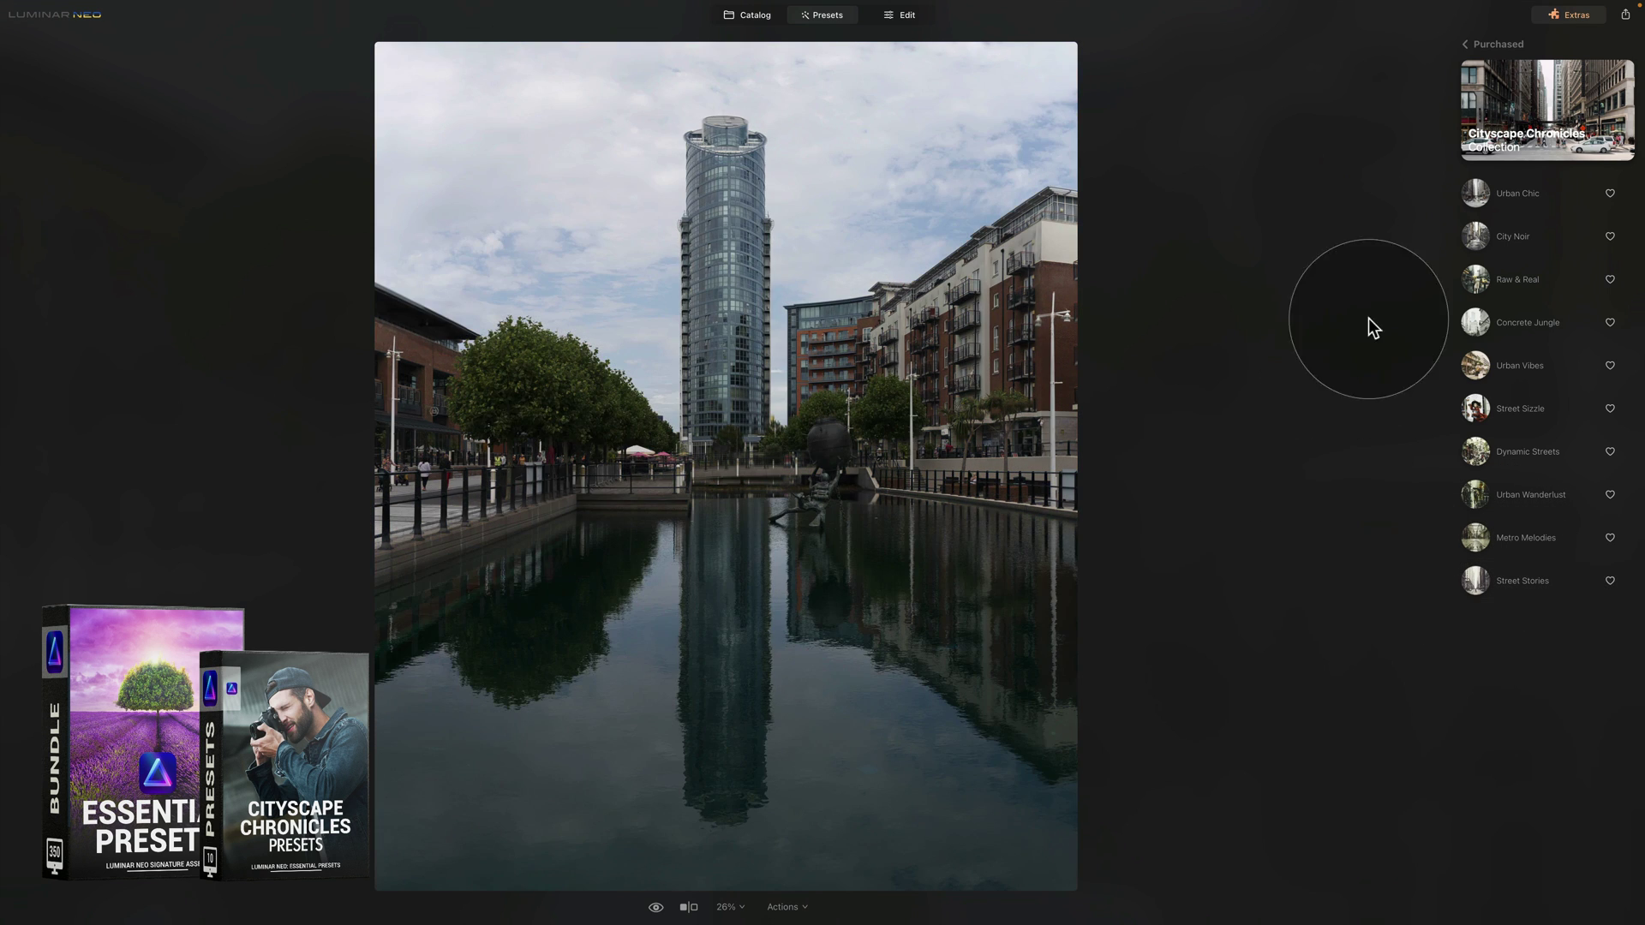
click(1472, 197)
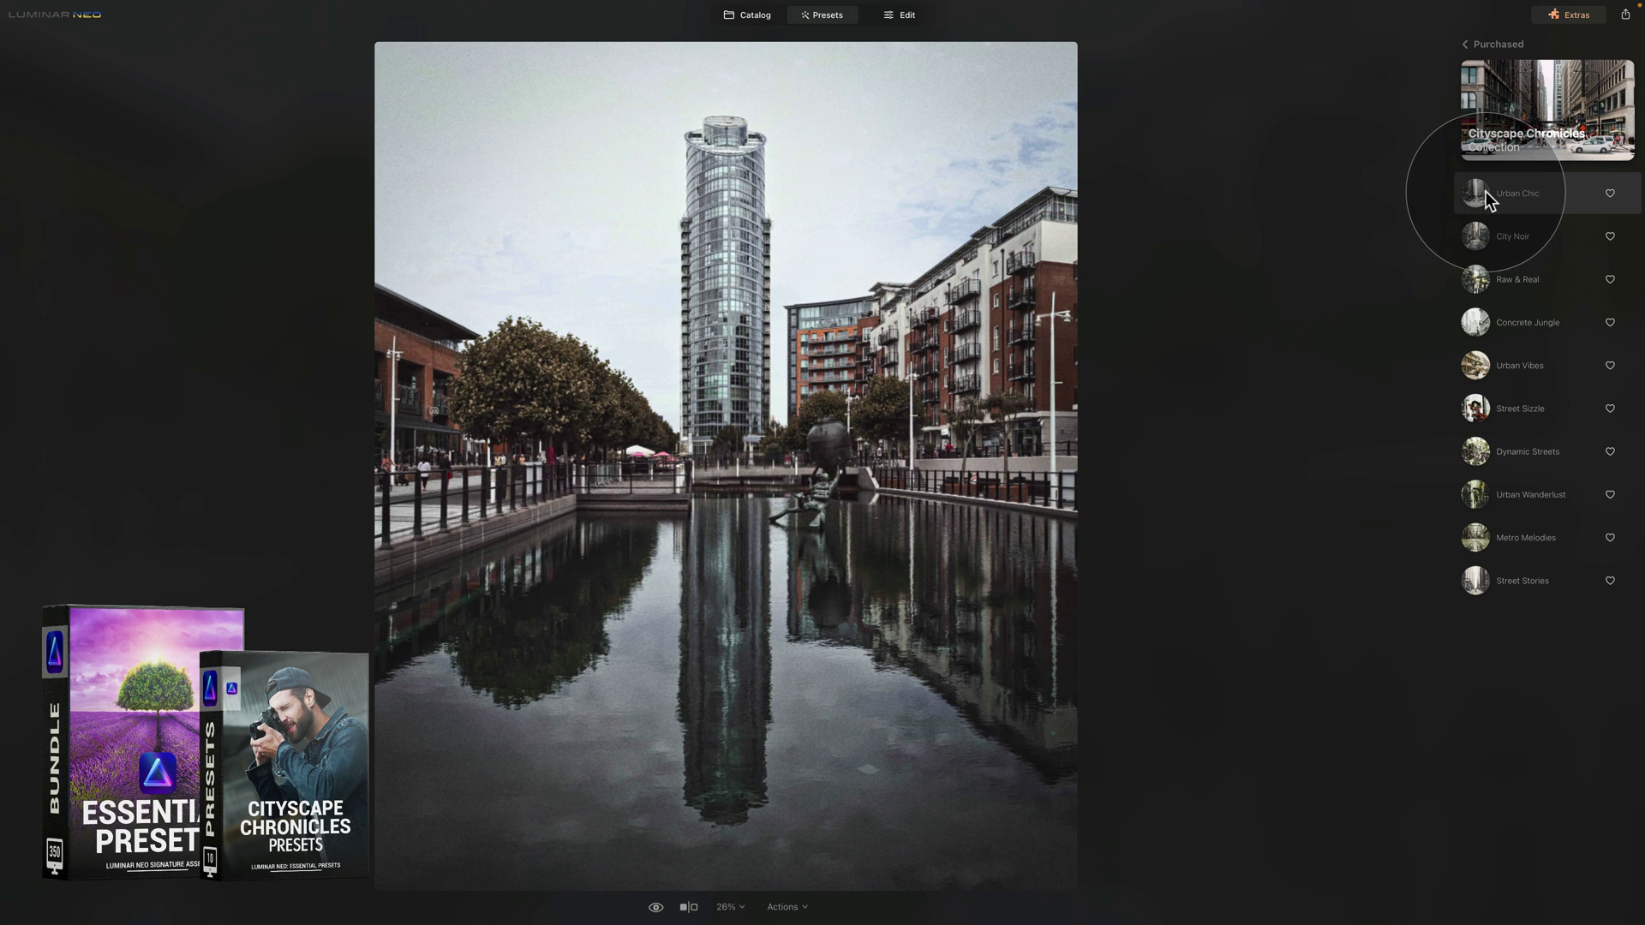
Switch the panorama to the City Noir preset
click(1498, 230)
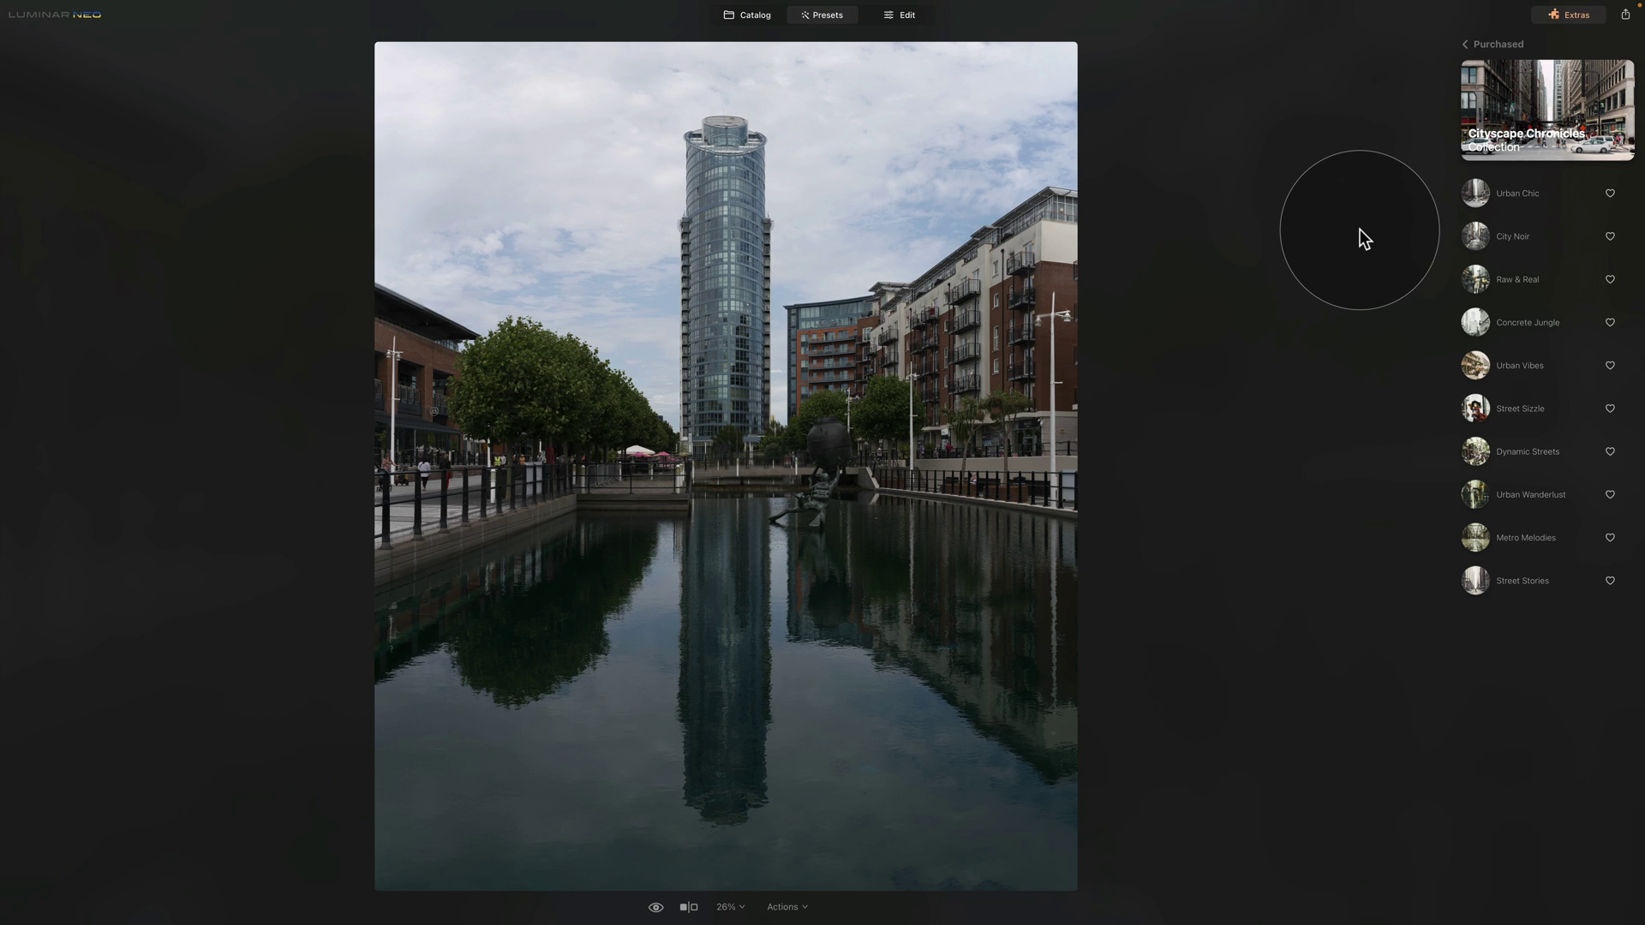
Switch to Edit and open Develop, briefly expanding then collapsing the Optics section
click(915, 21)
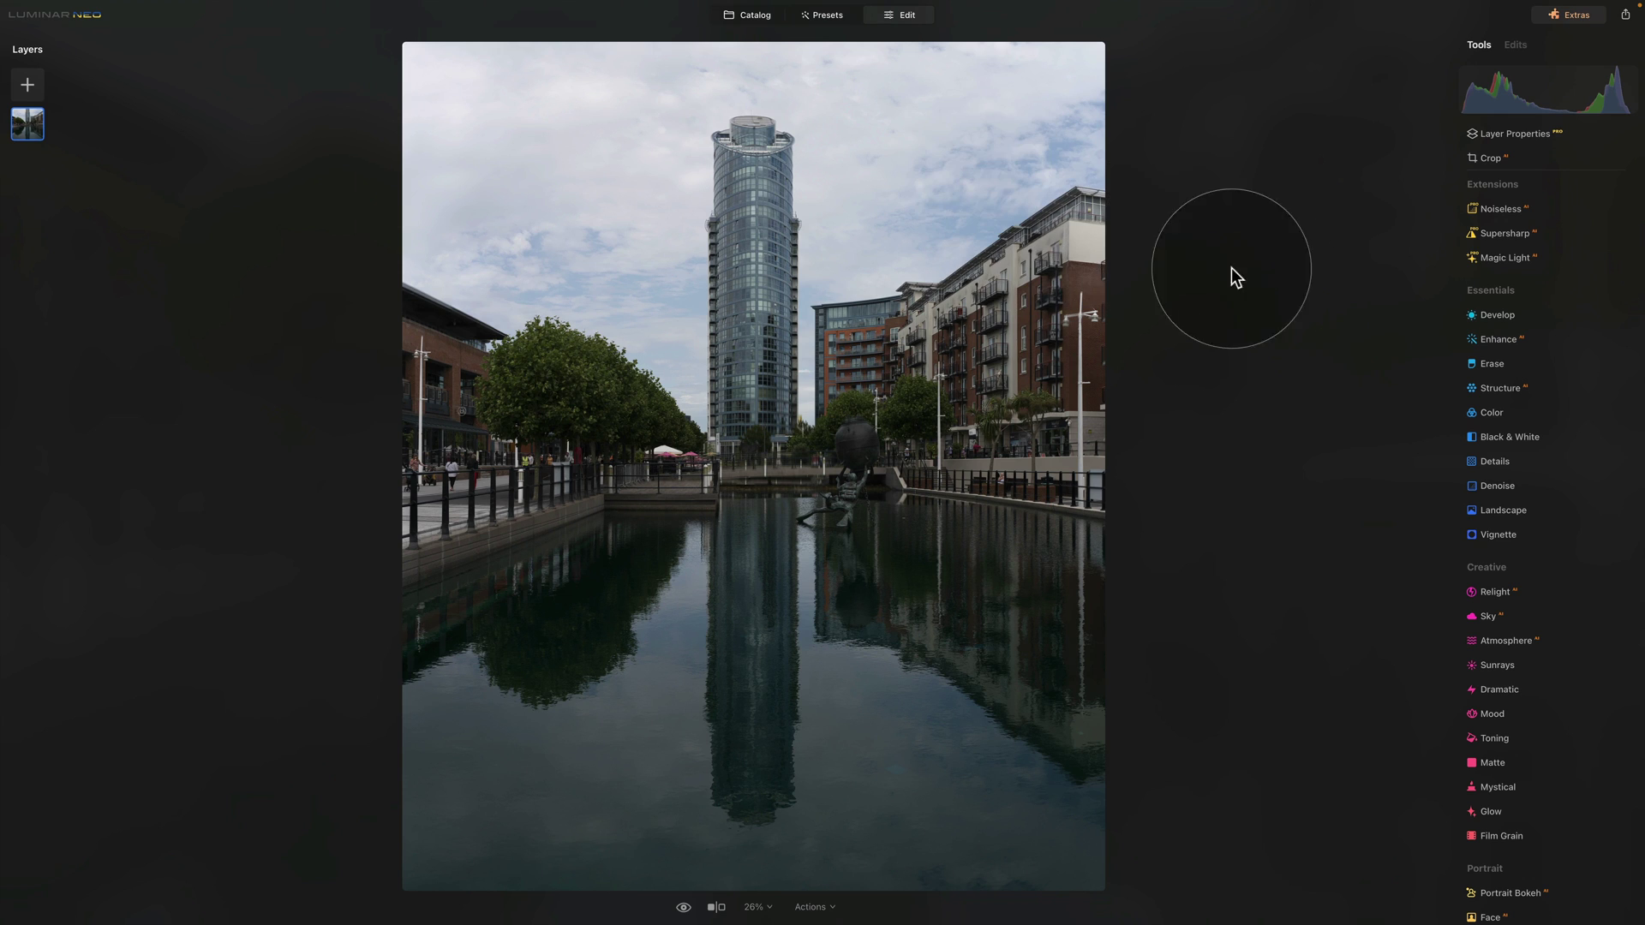
click(1496, 317)
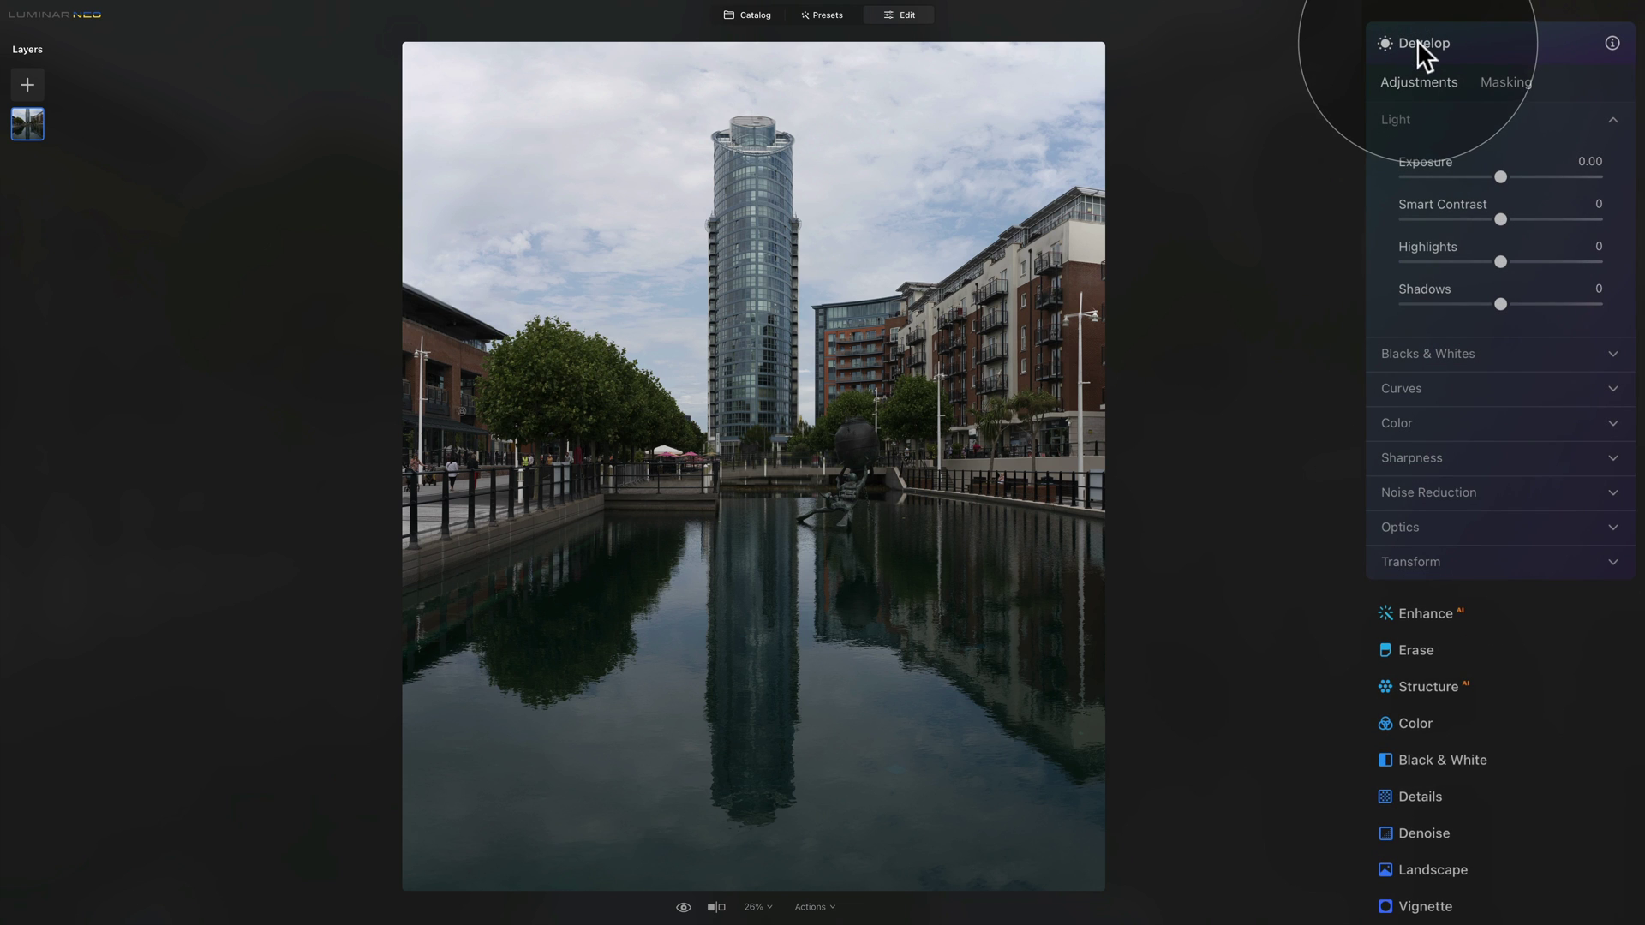
click(1454, 534)
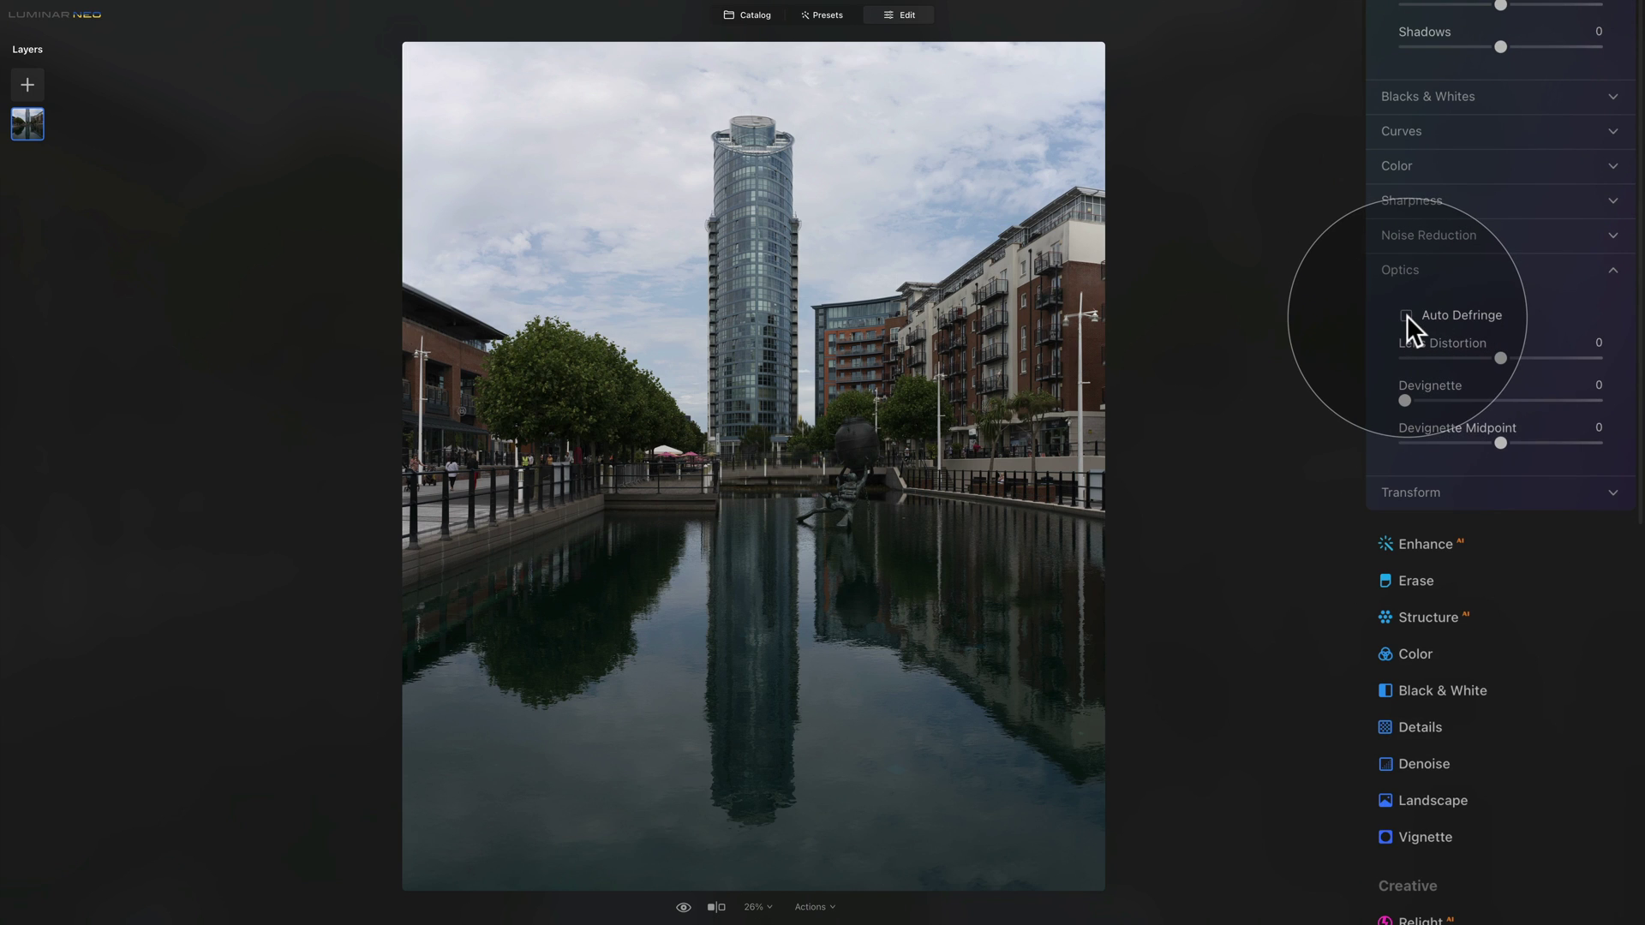
click(1415, 316)
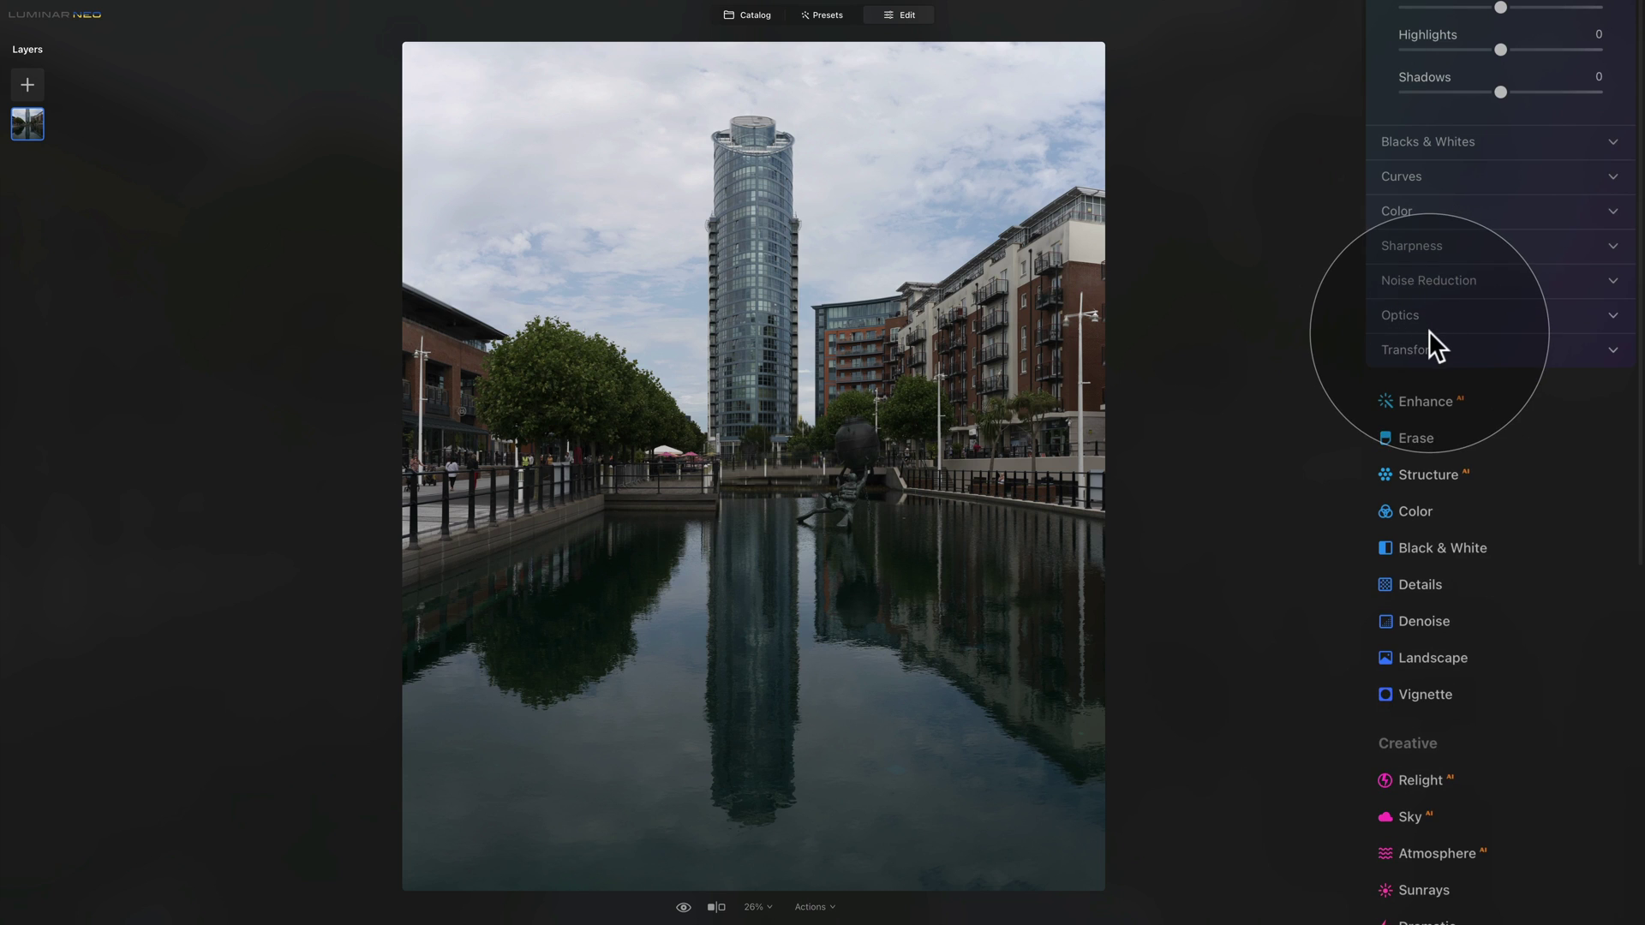
Raise luminosity noise reduction to about 10 while viewing the photo at 100%
click(1415, 246)
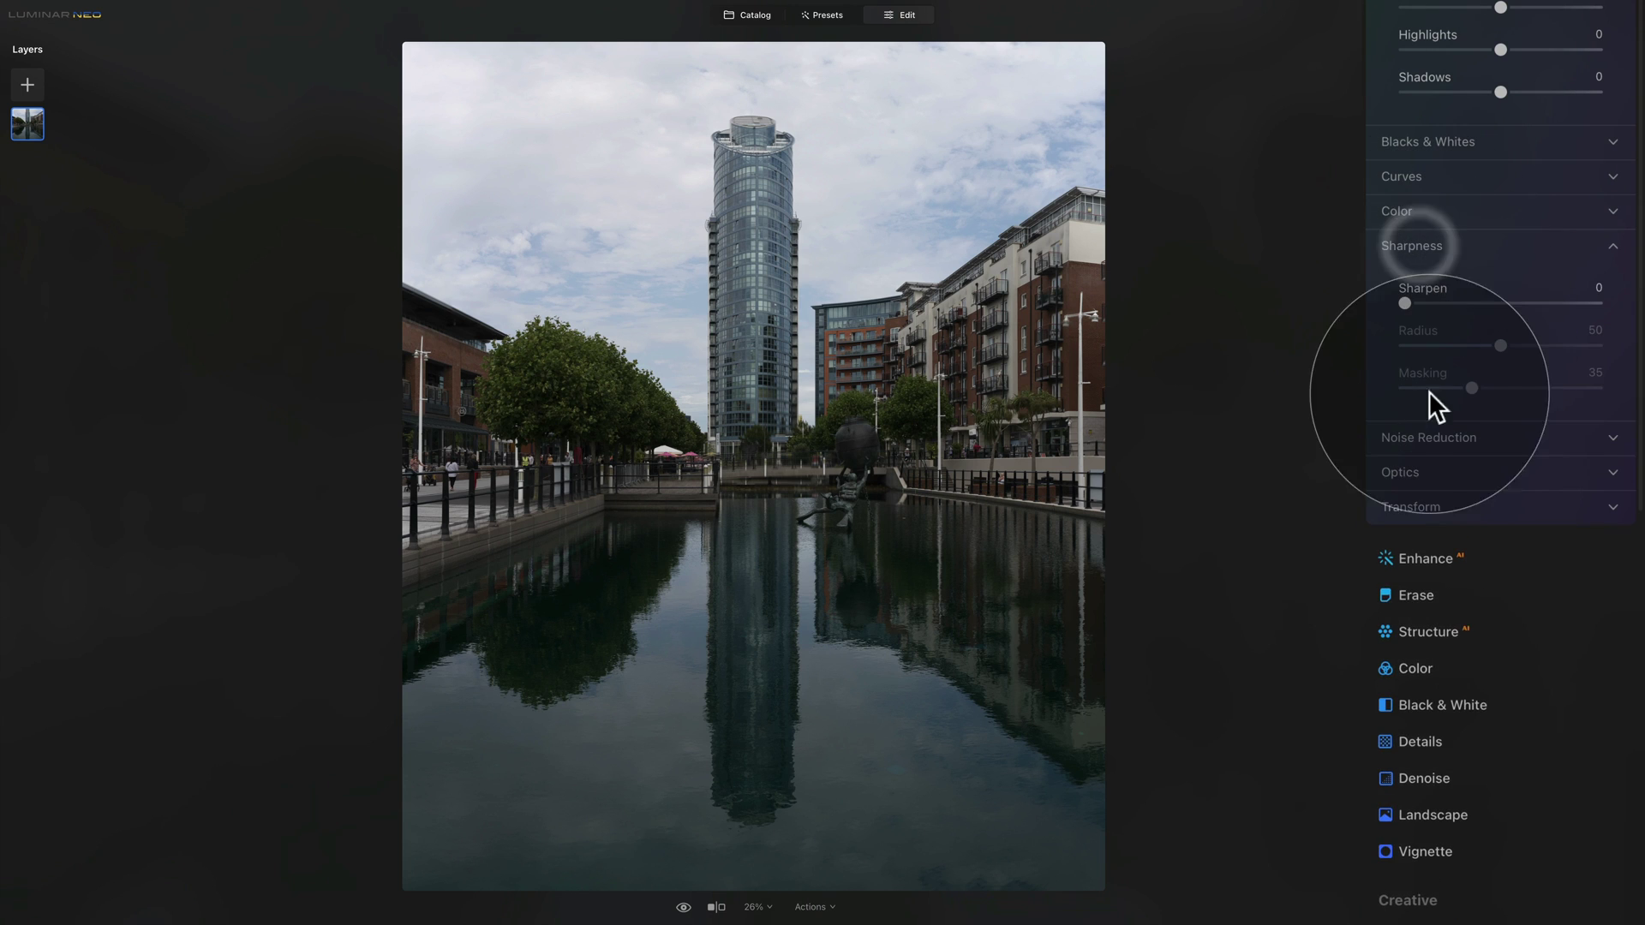
click(1437, 435)
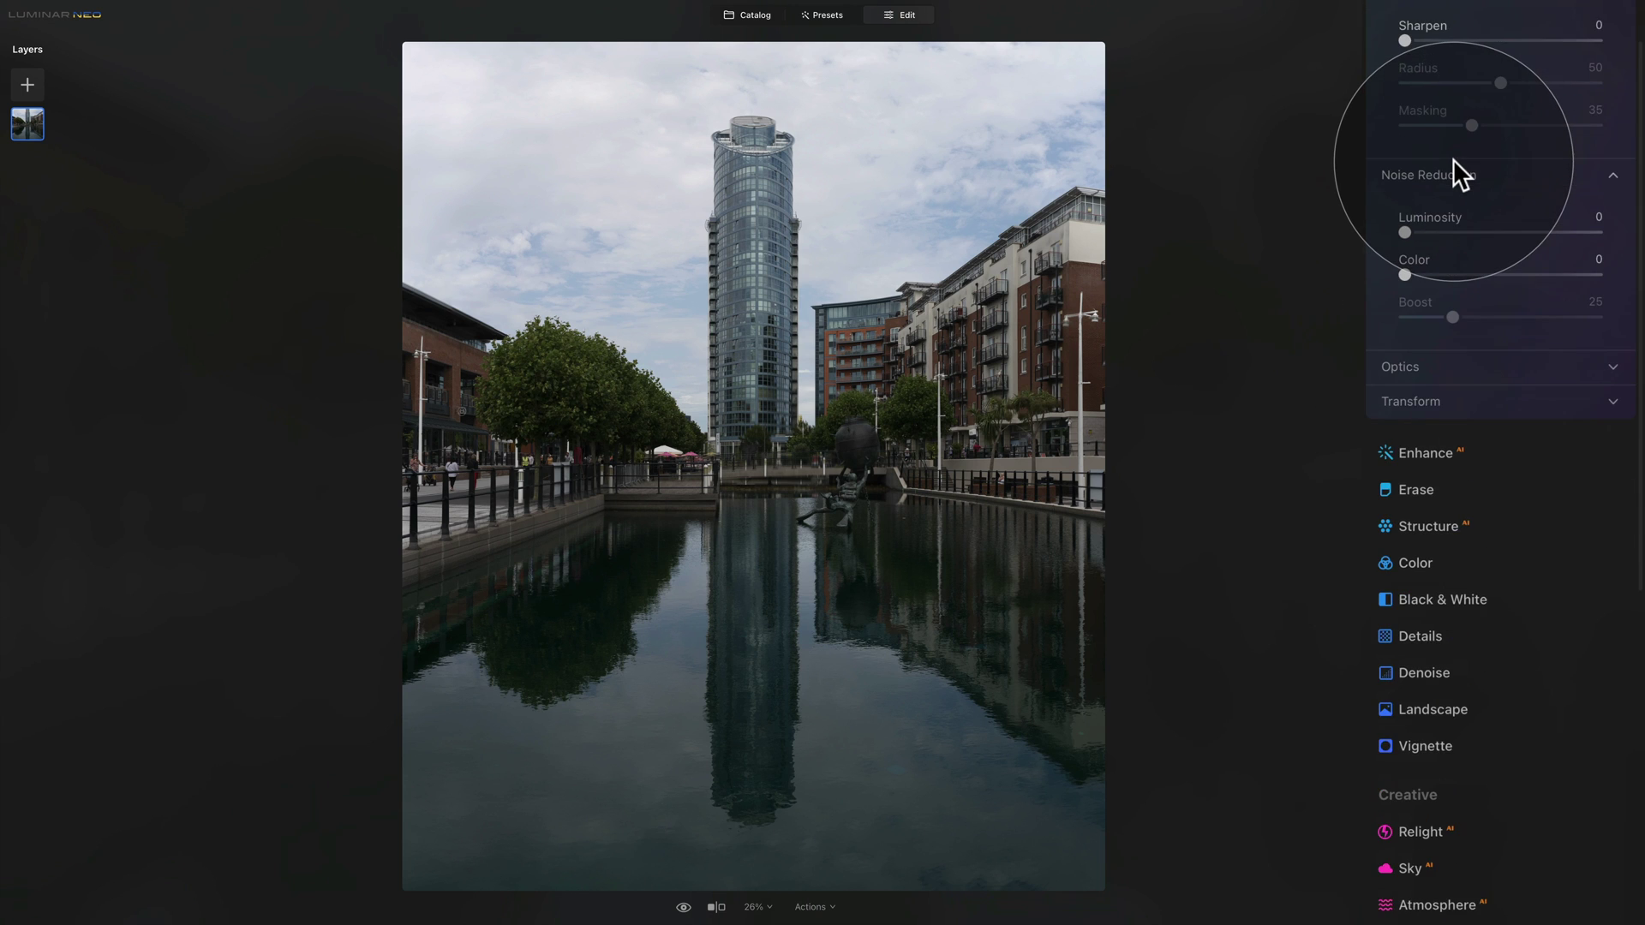
scroll(1453, 157, up, 1)
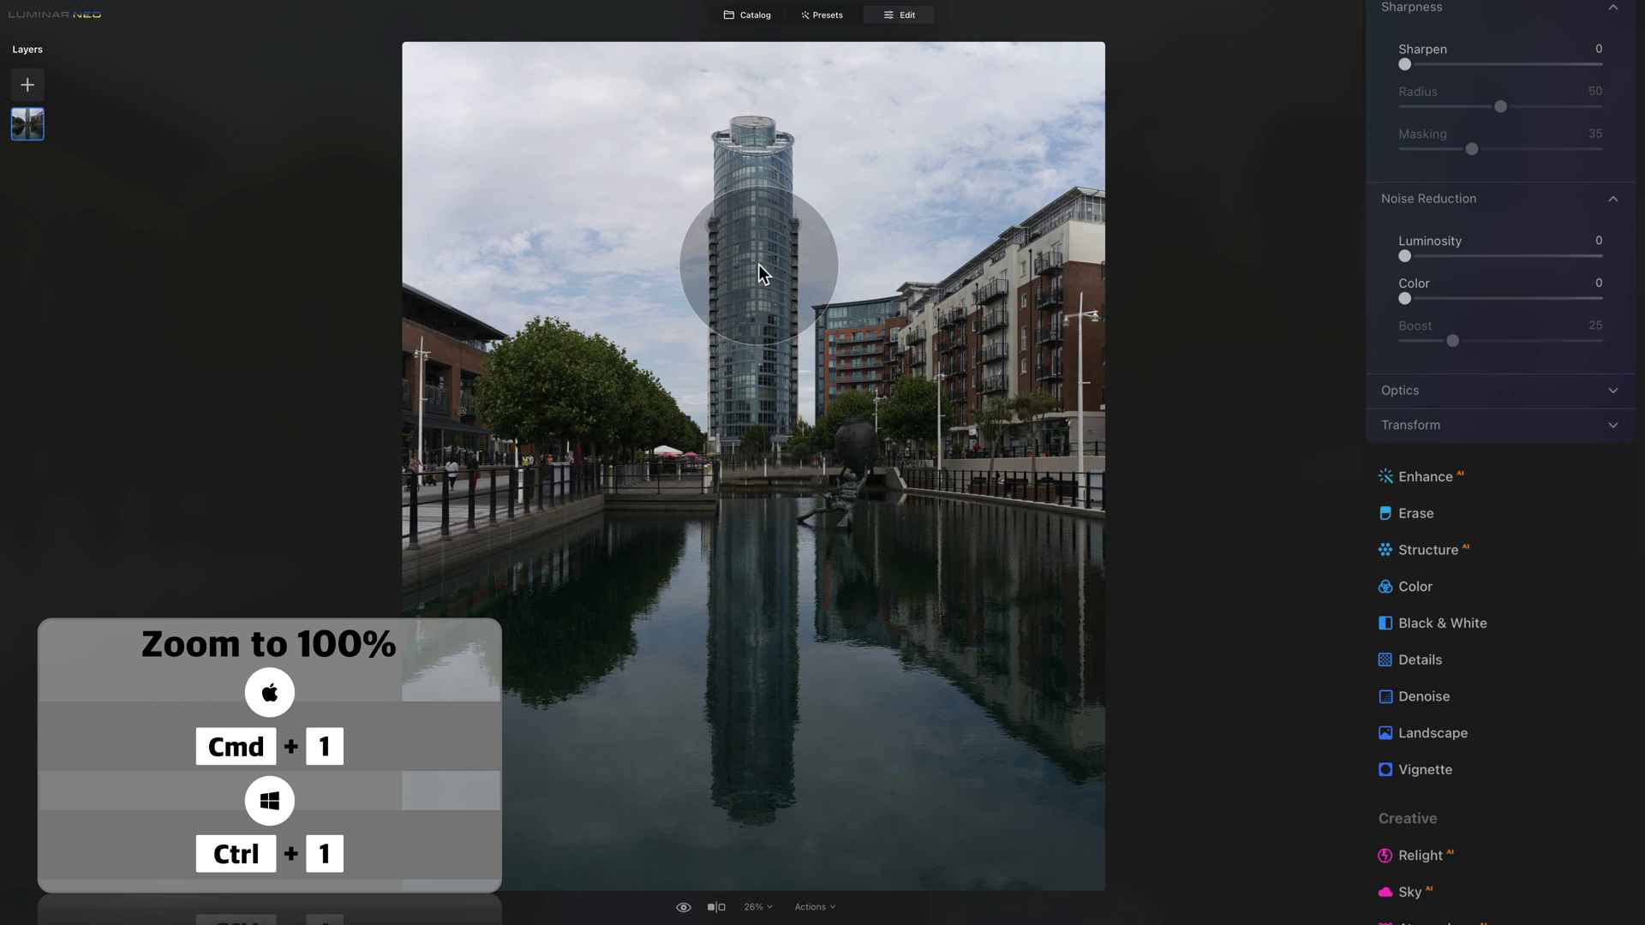
key(super+1)
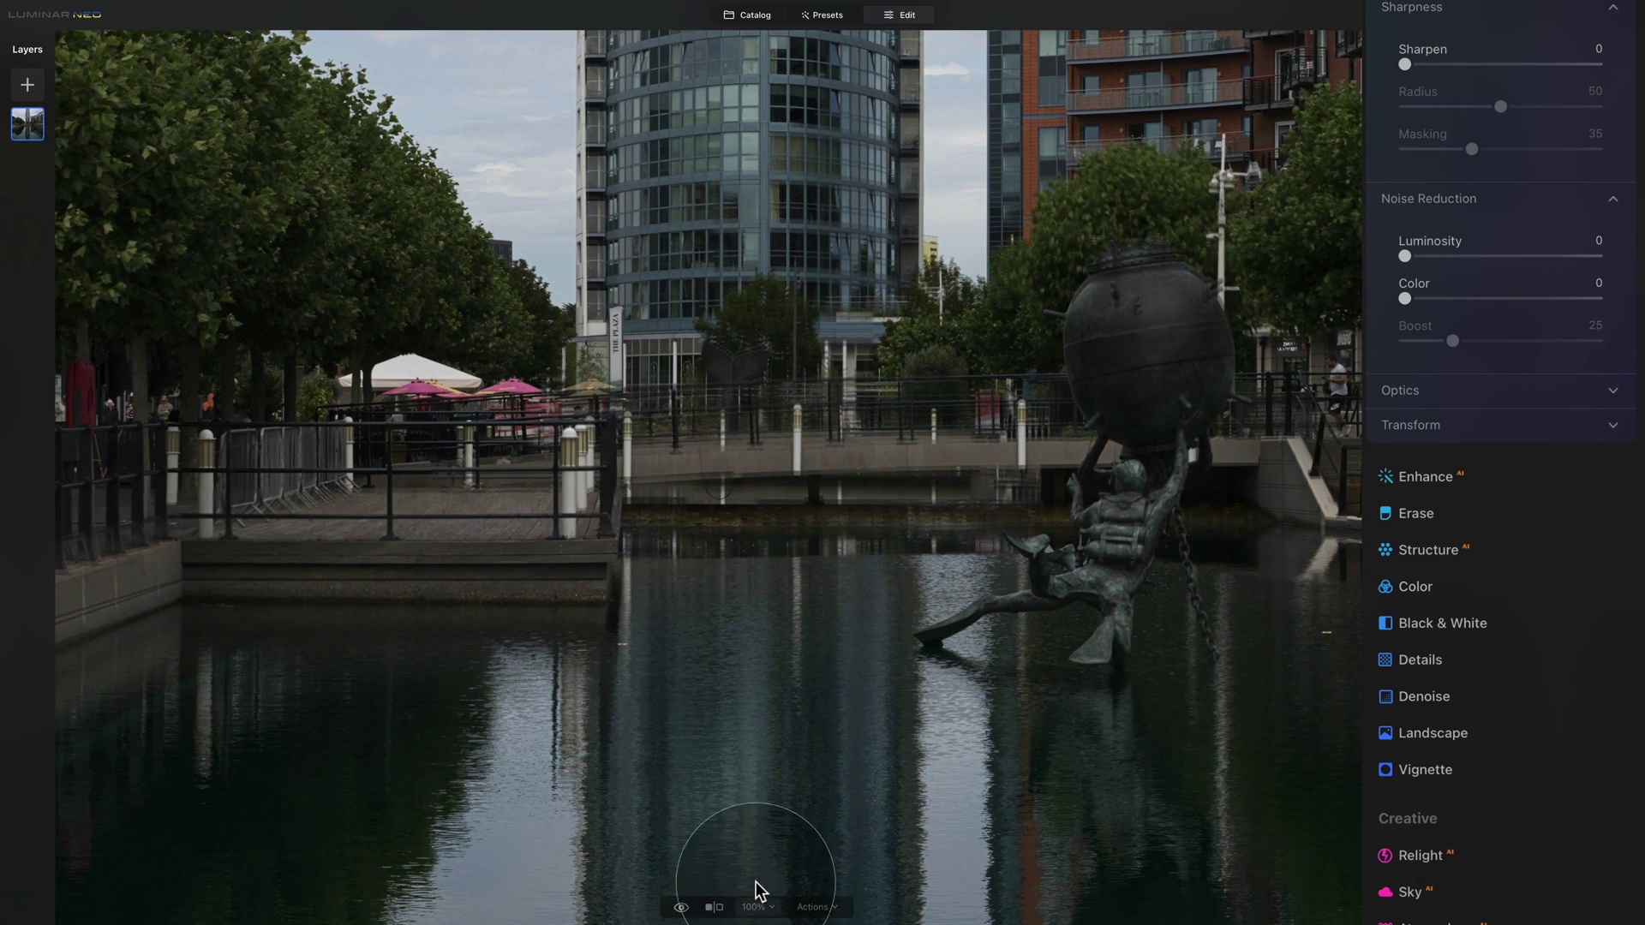
scroll(808, 341, up, 10)
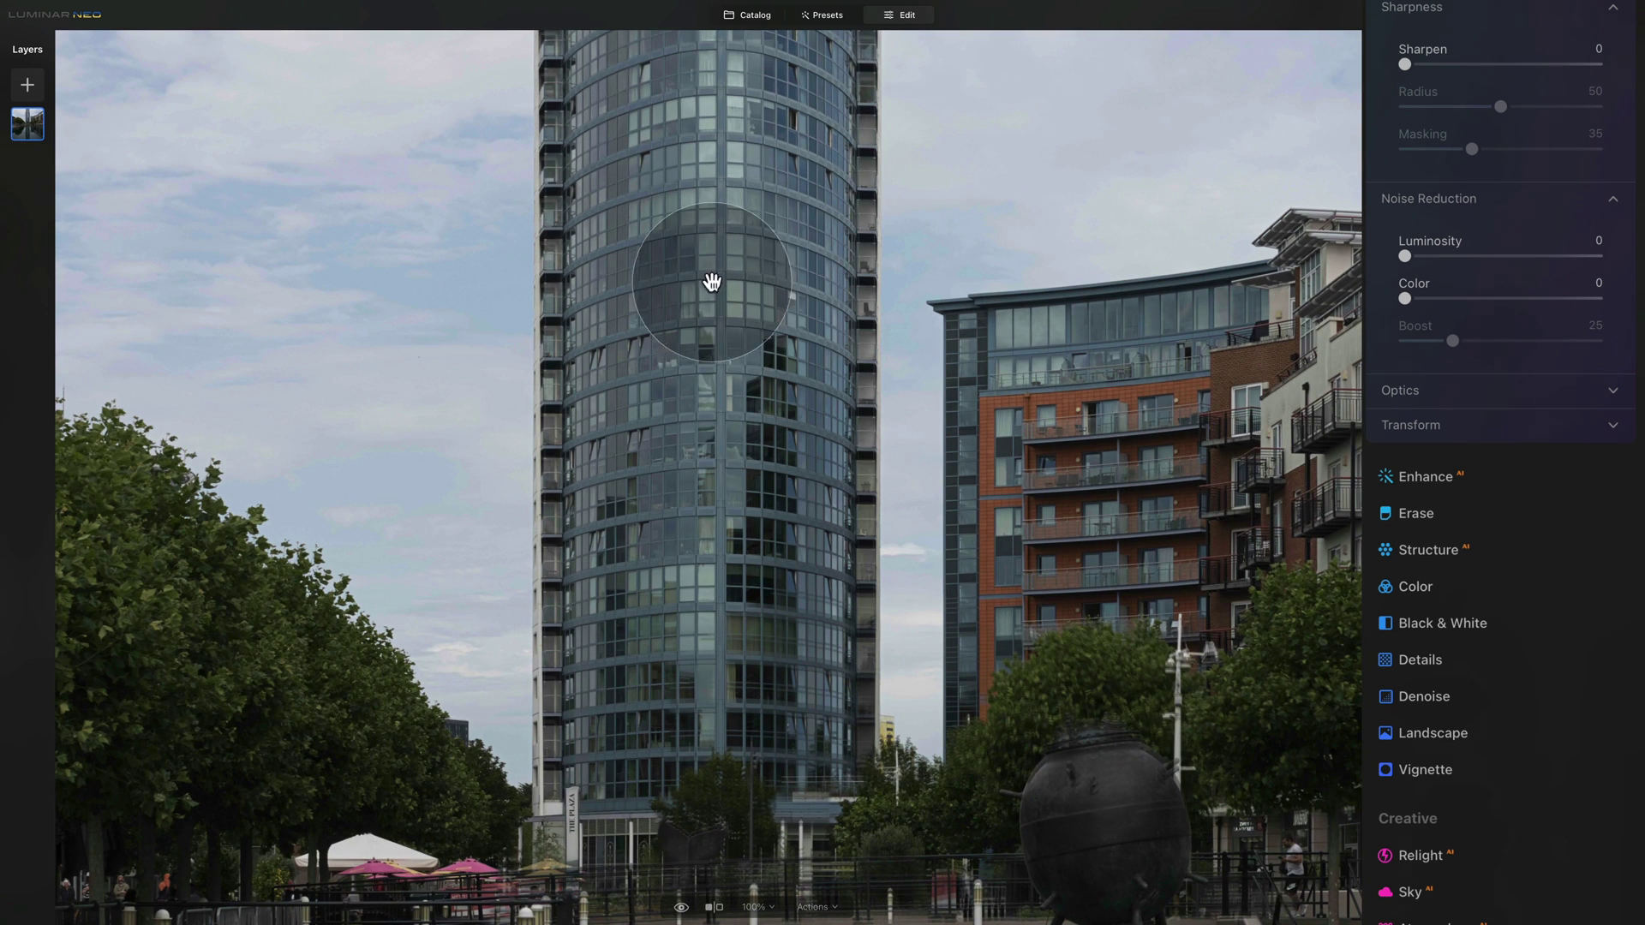
scroll(712, 282, up, 8)
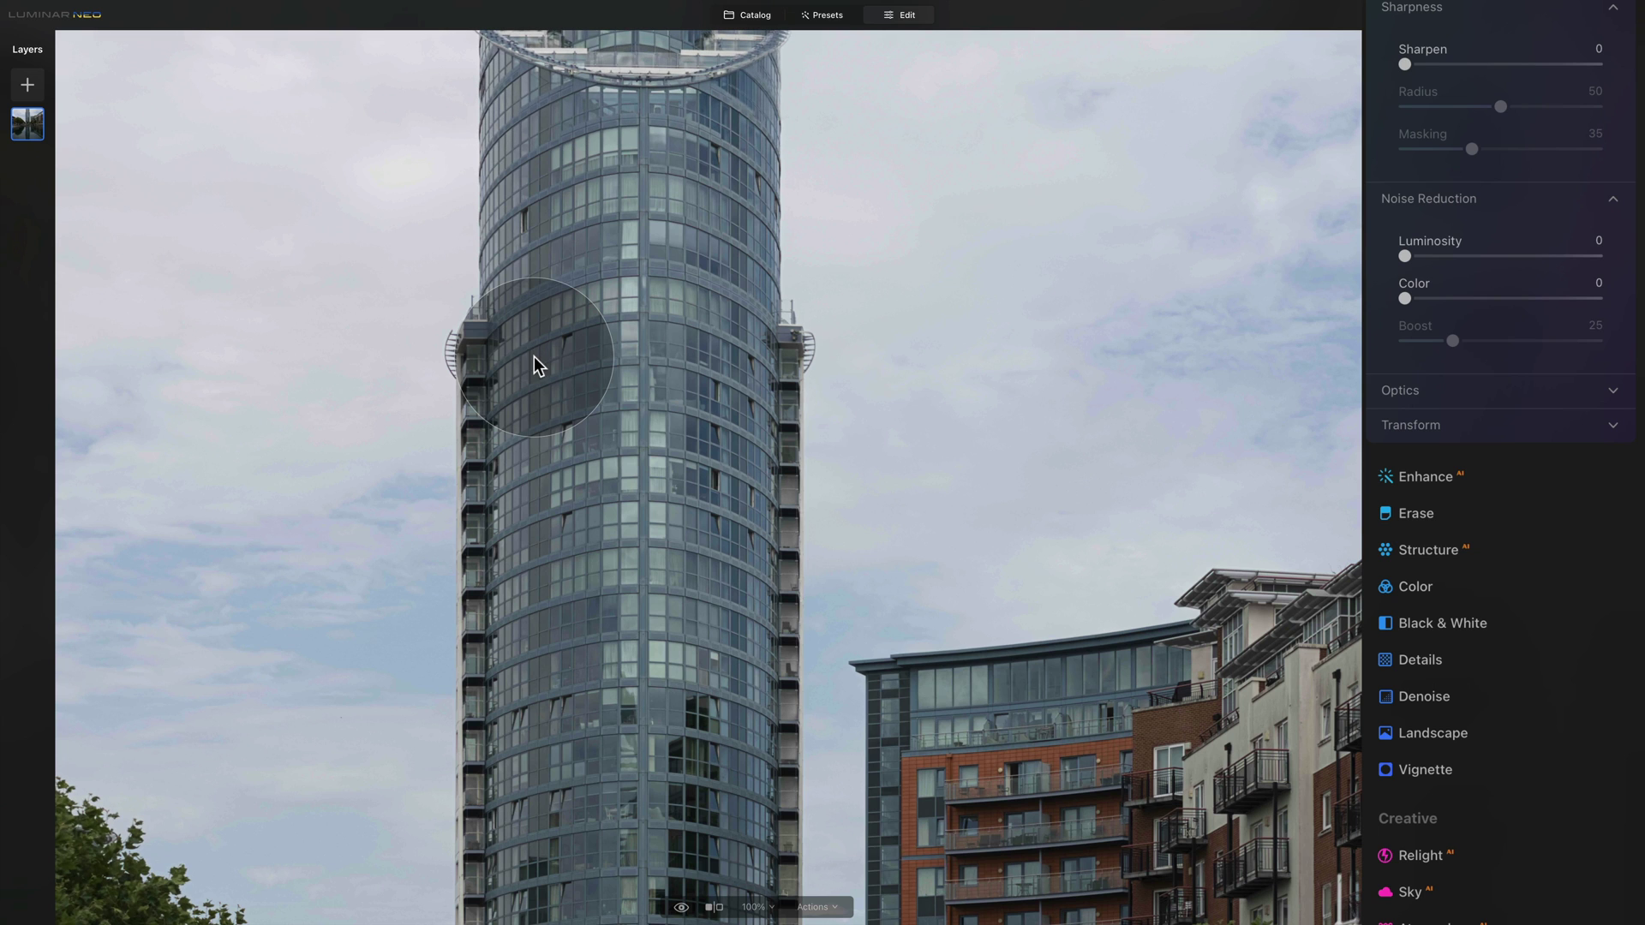
click(1406, 255)
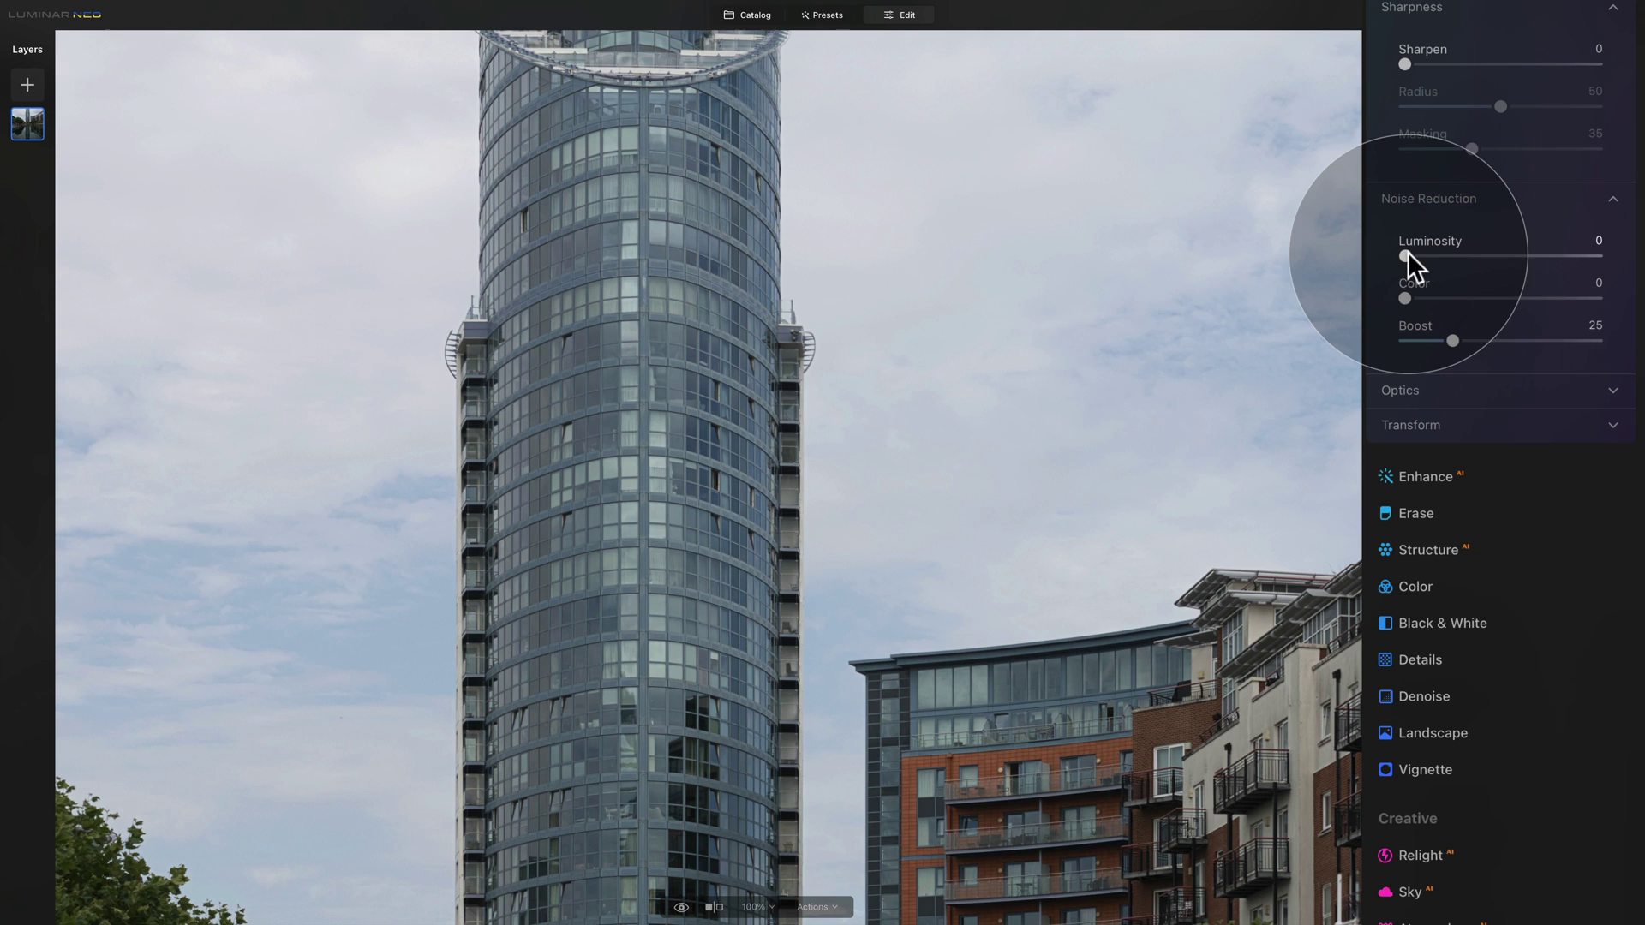
drag(1405, 255, 1424, 255)
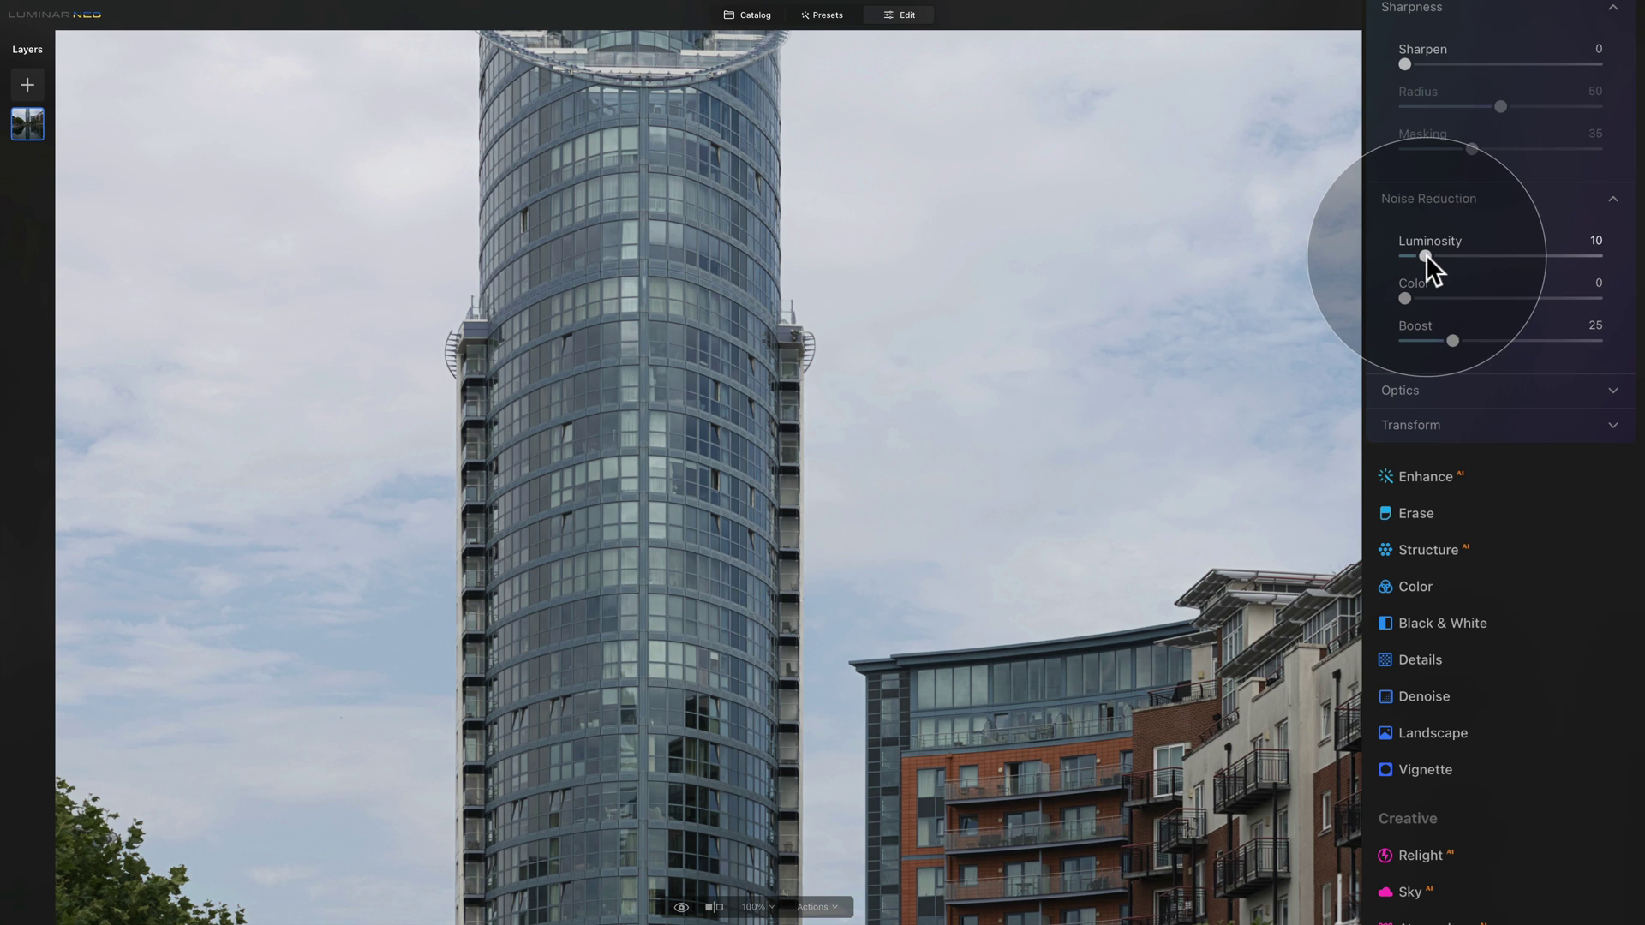
click(1446, 198)
Set Sharpen to 90 and Masking to 70, then fit the photo back in view
scroll(1492, 303, up, 1)
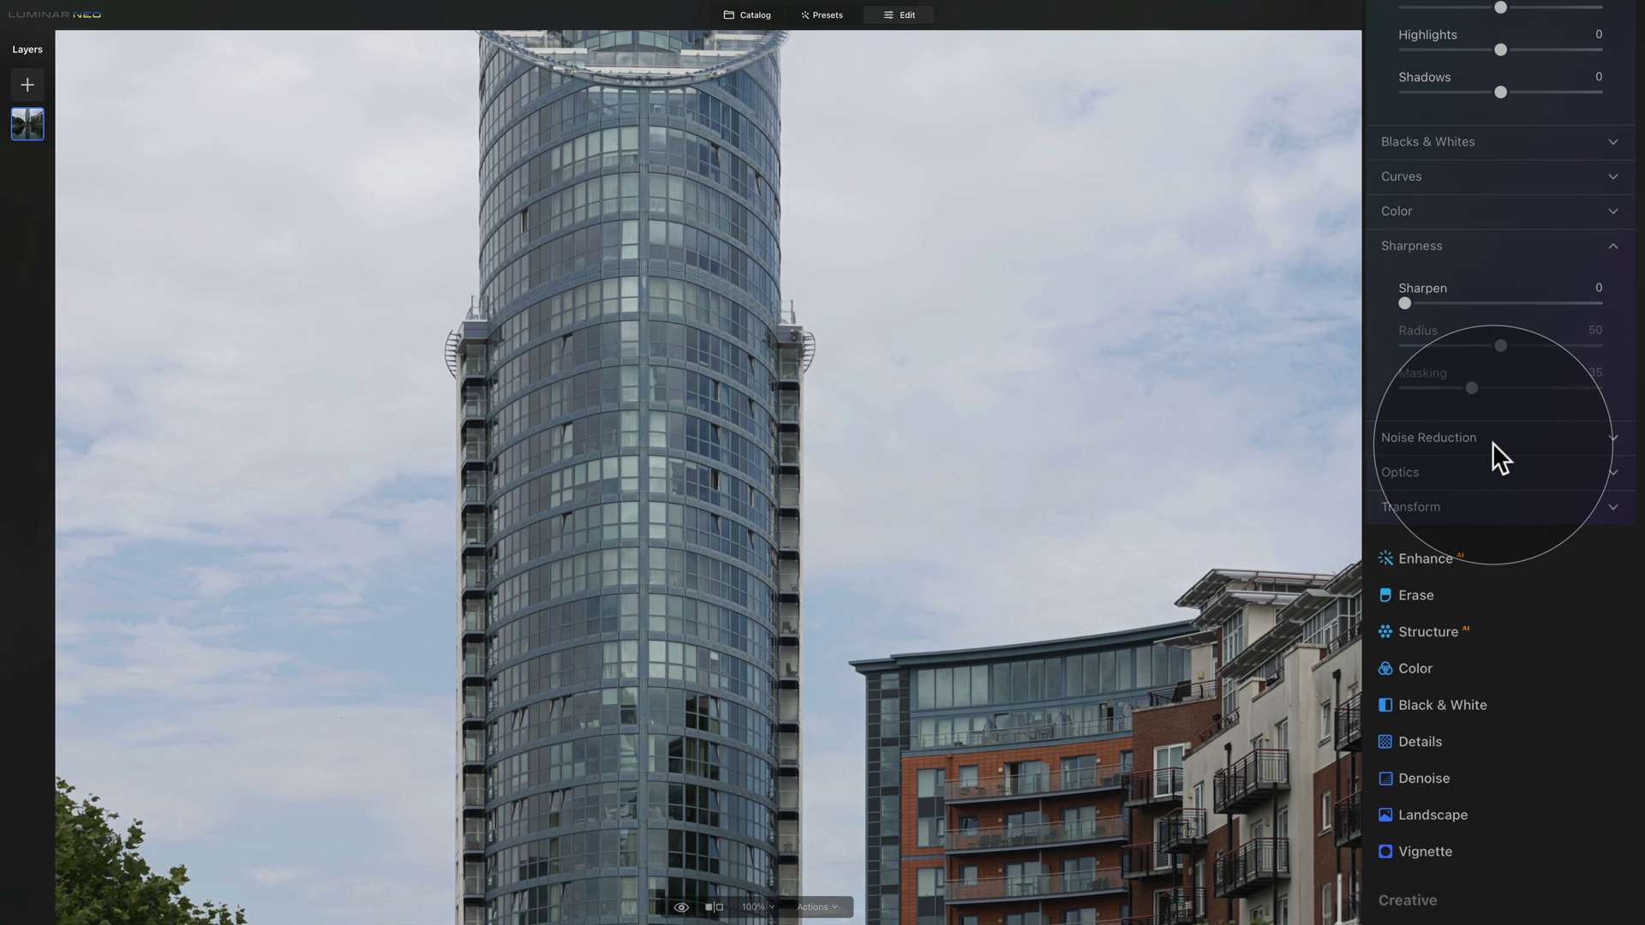
drag(1407, 303, 1582, 306)
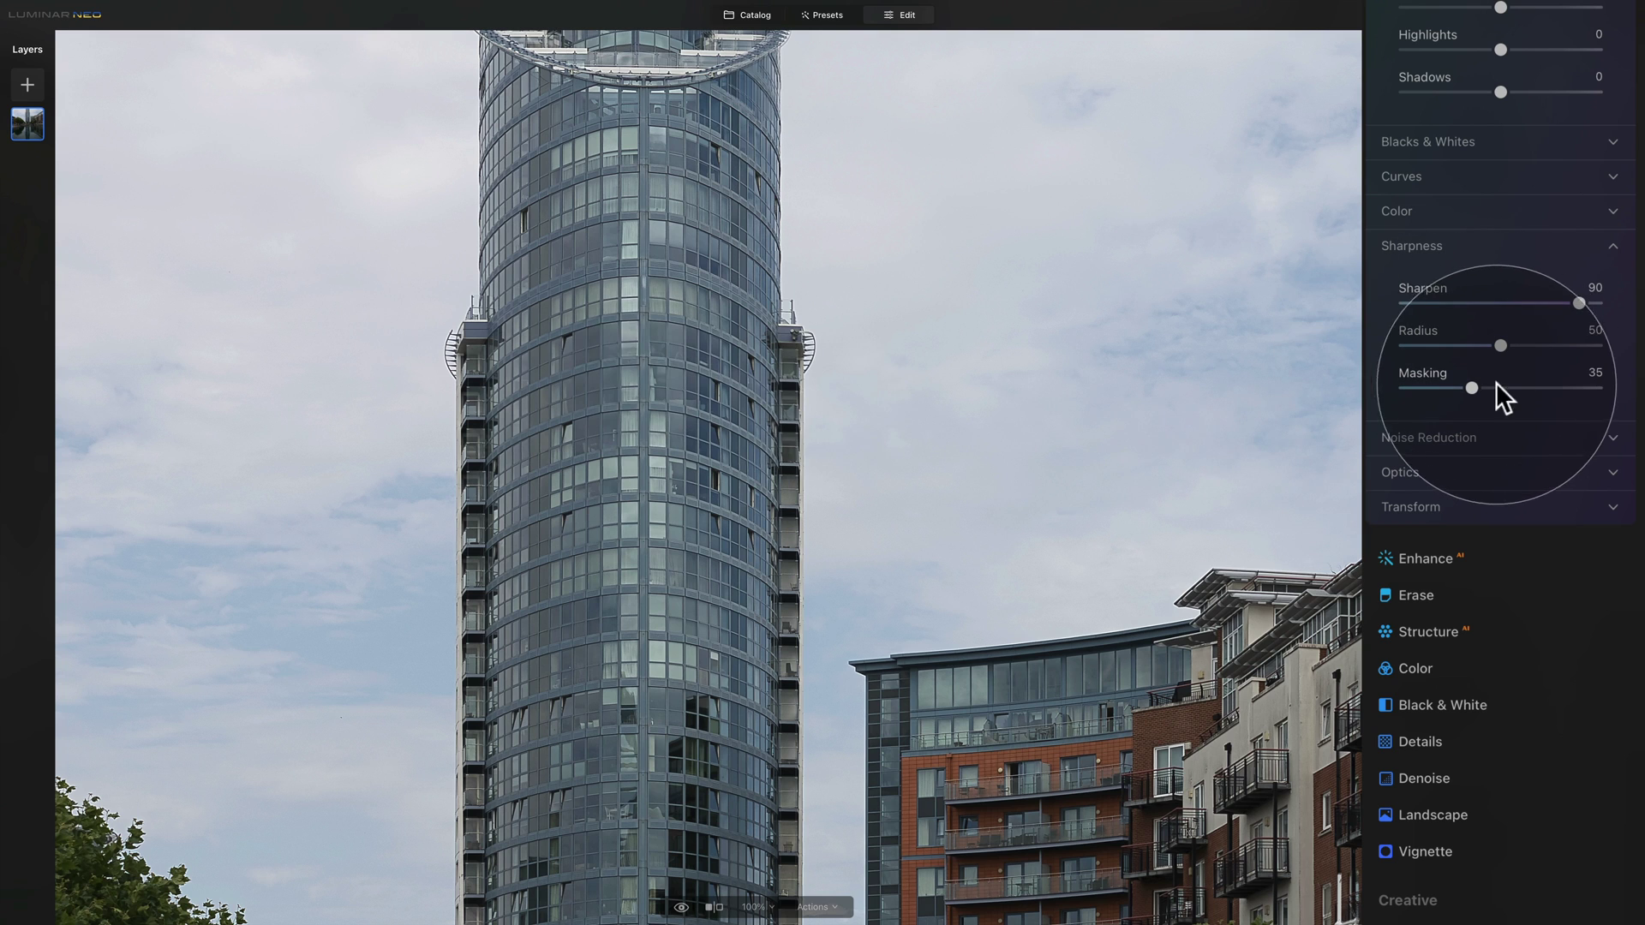
drag(1470, 383, 1540, 387)
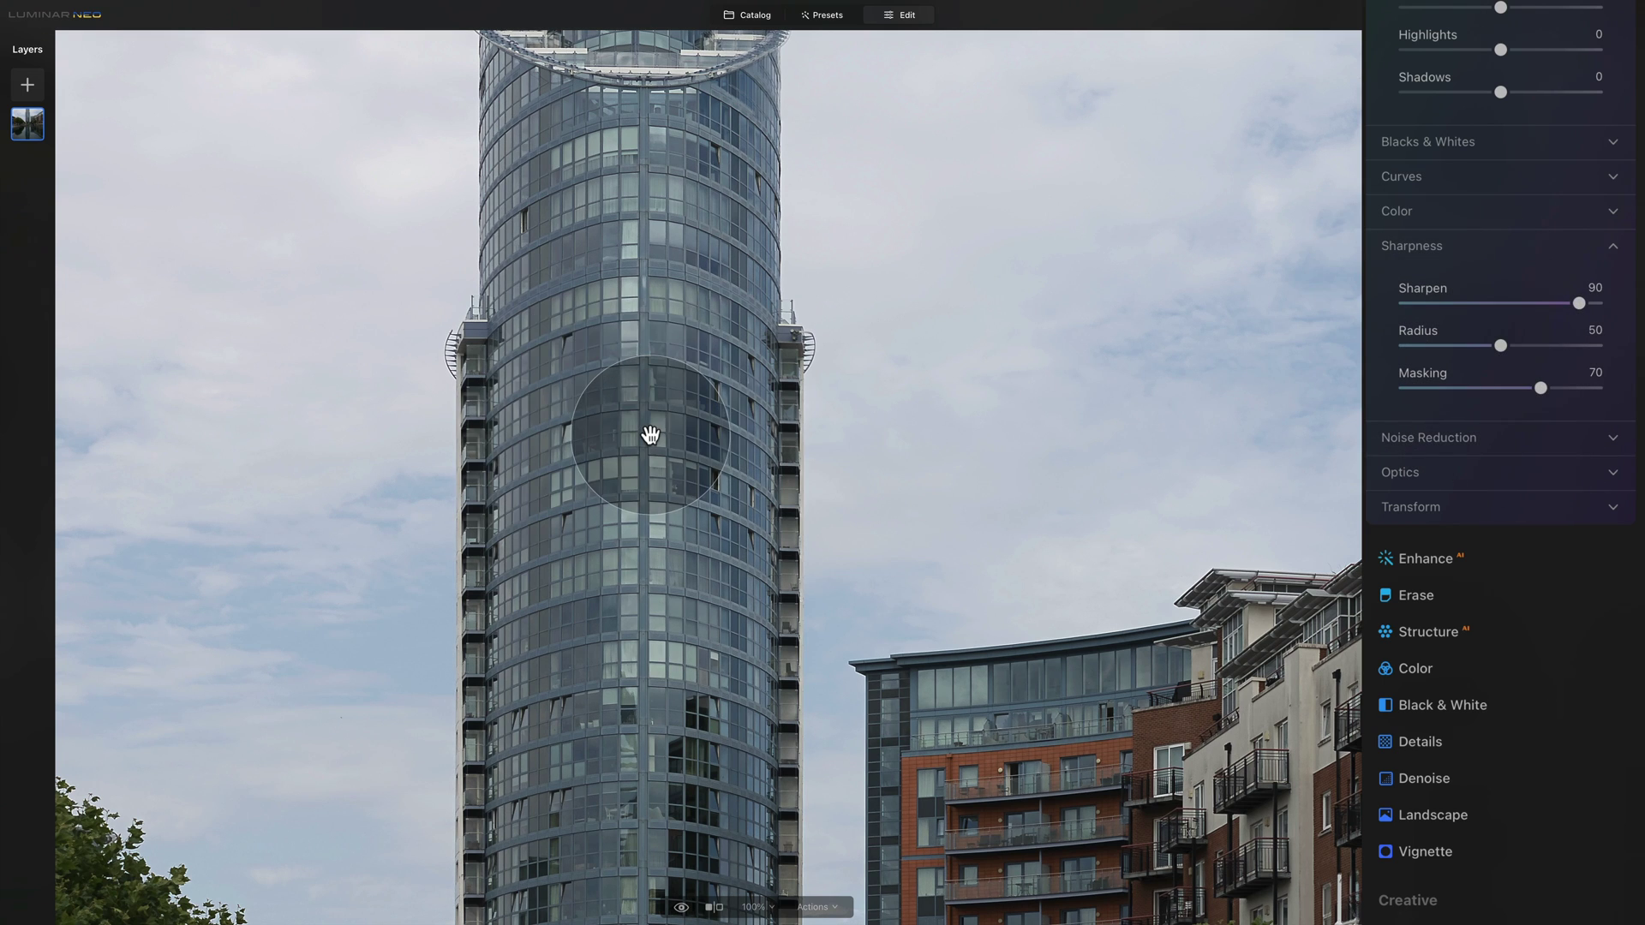
key(ctrl+0)
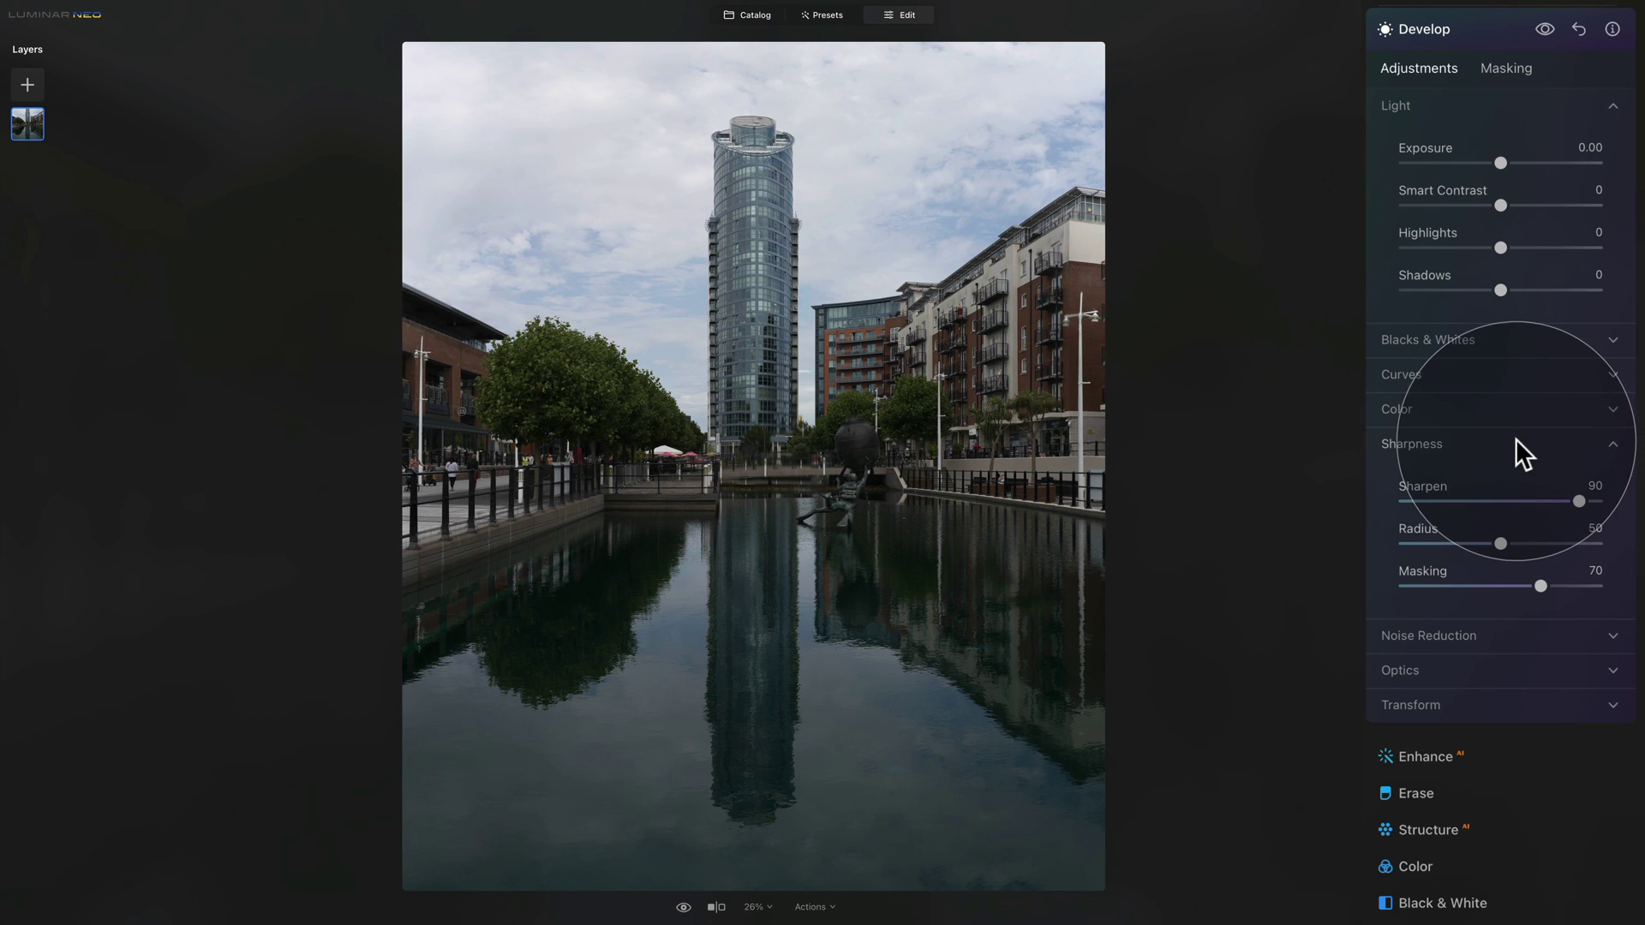
Lower Highlights to -60 and lift Shadows to about 34 in the Light settings
click(1415, 445)
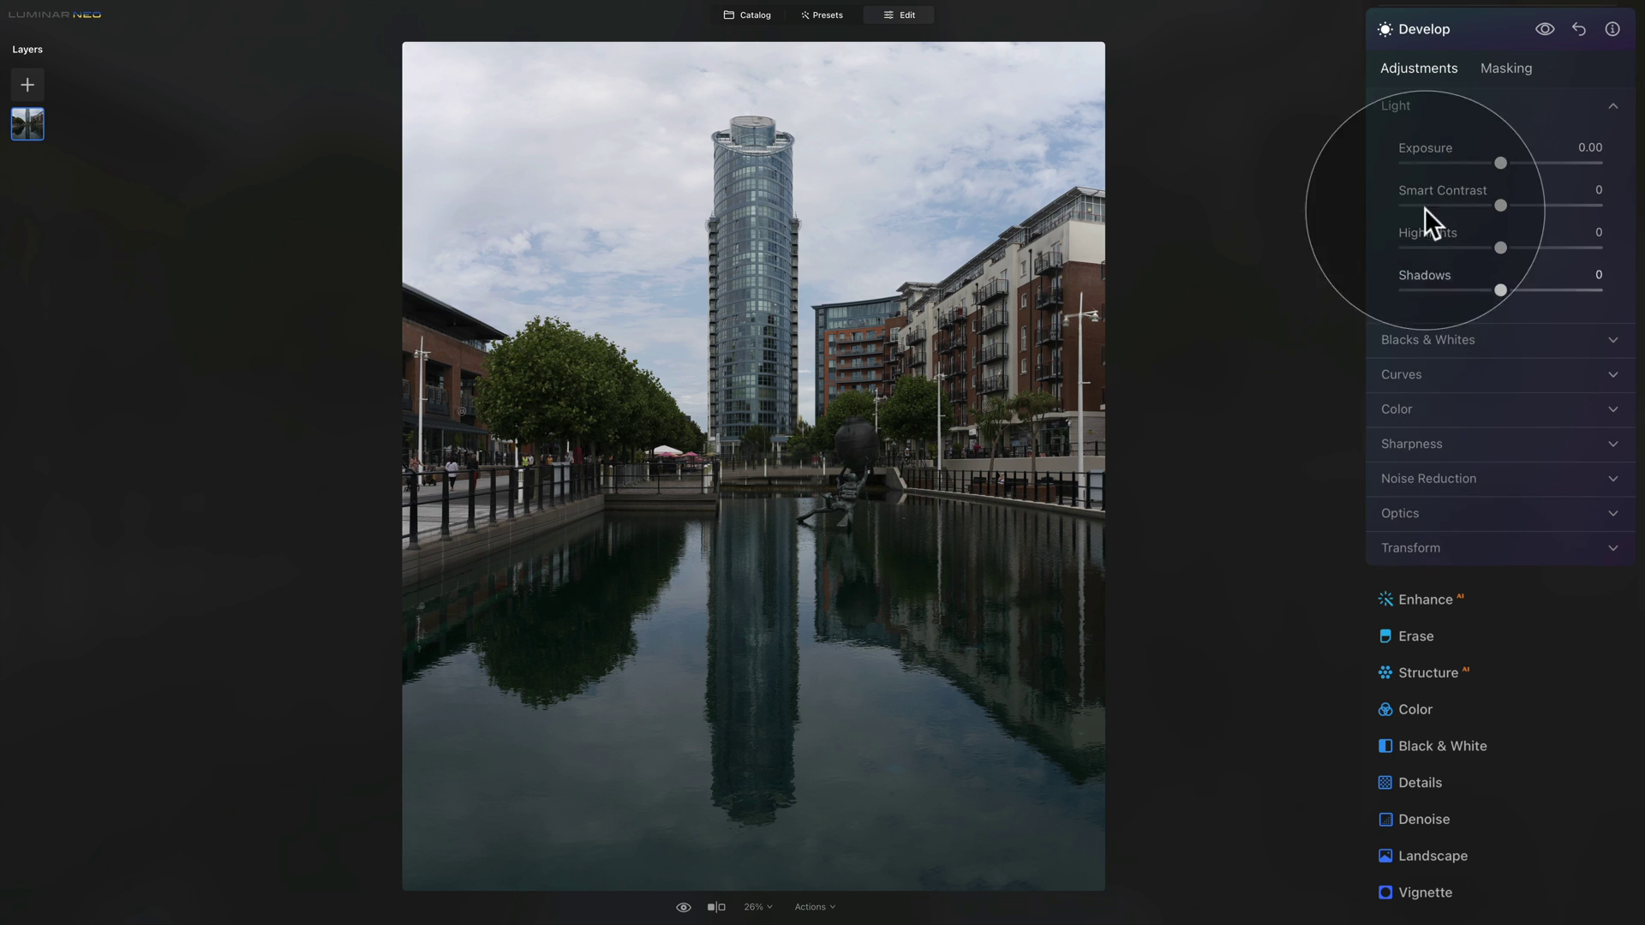
click(1461, 340)
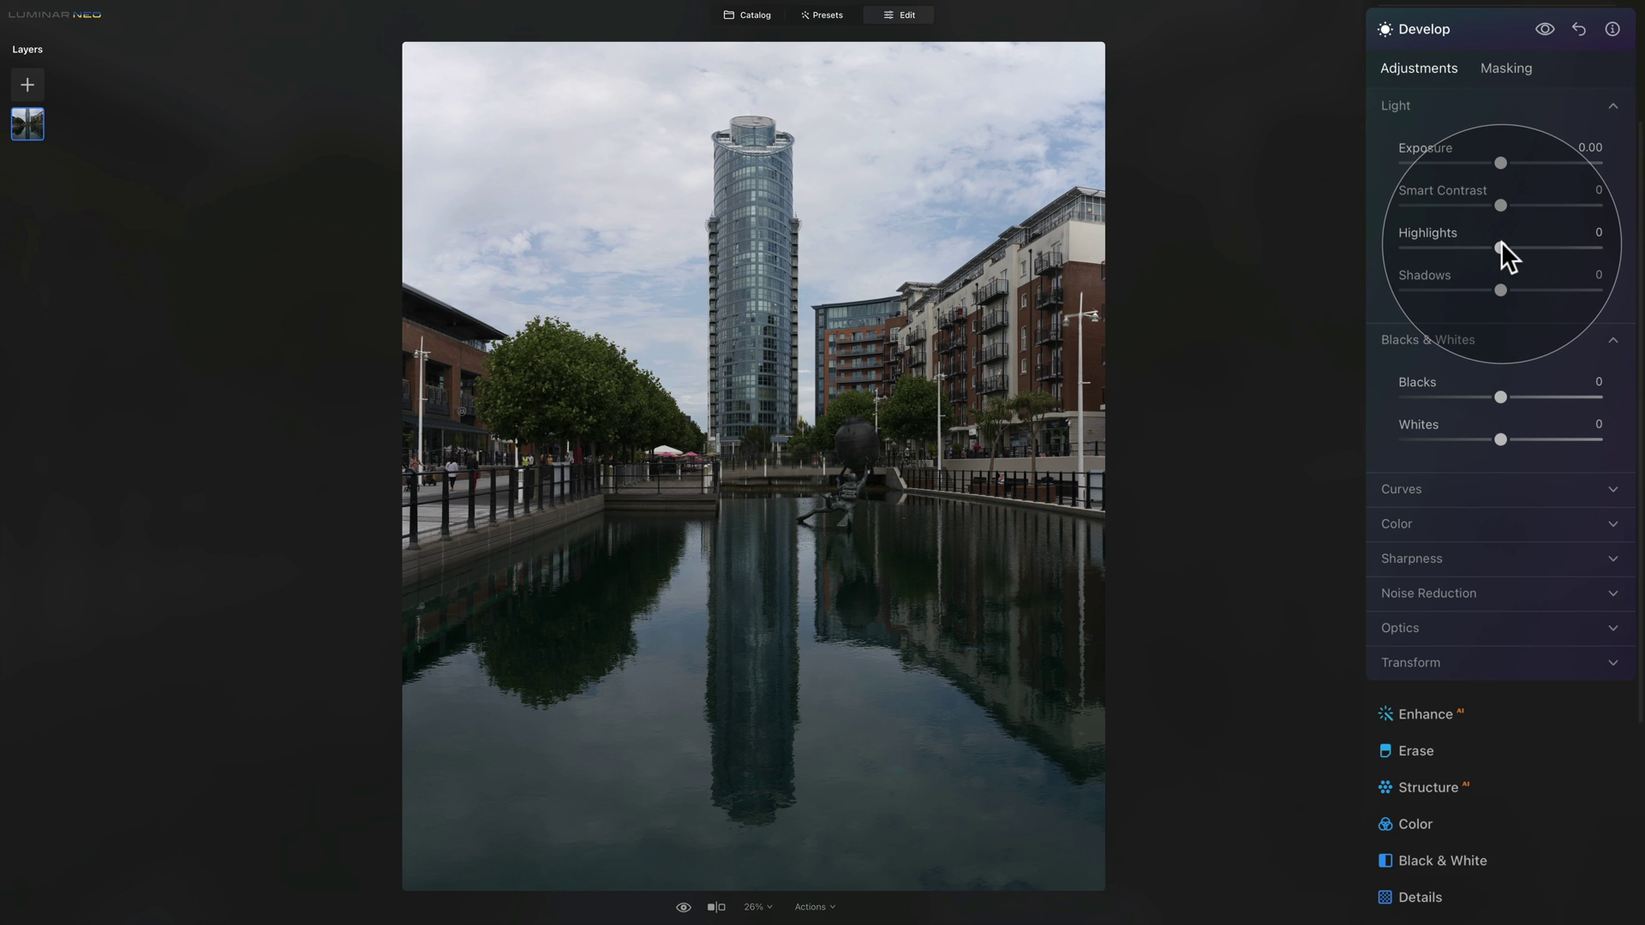
drag(1501, 248, 1454, 248)
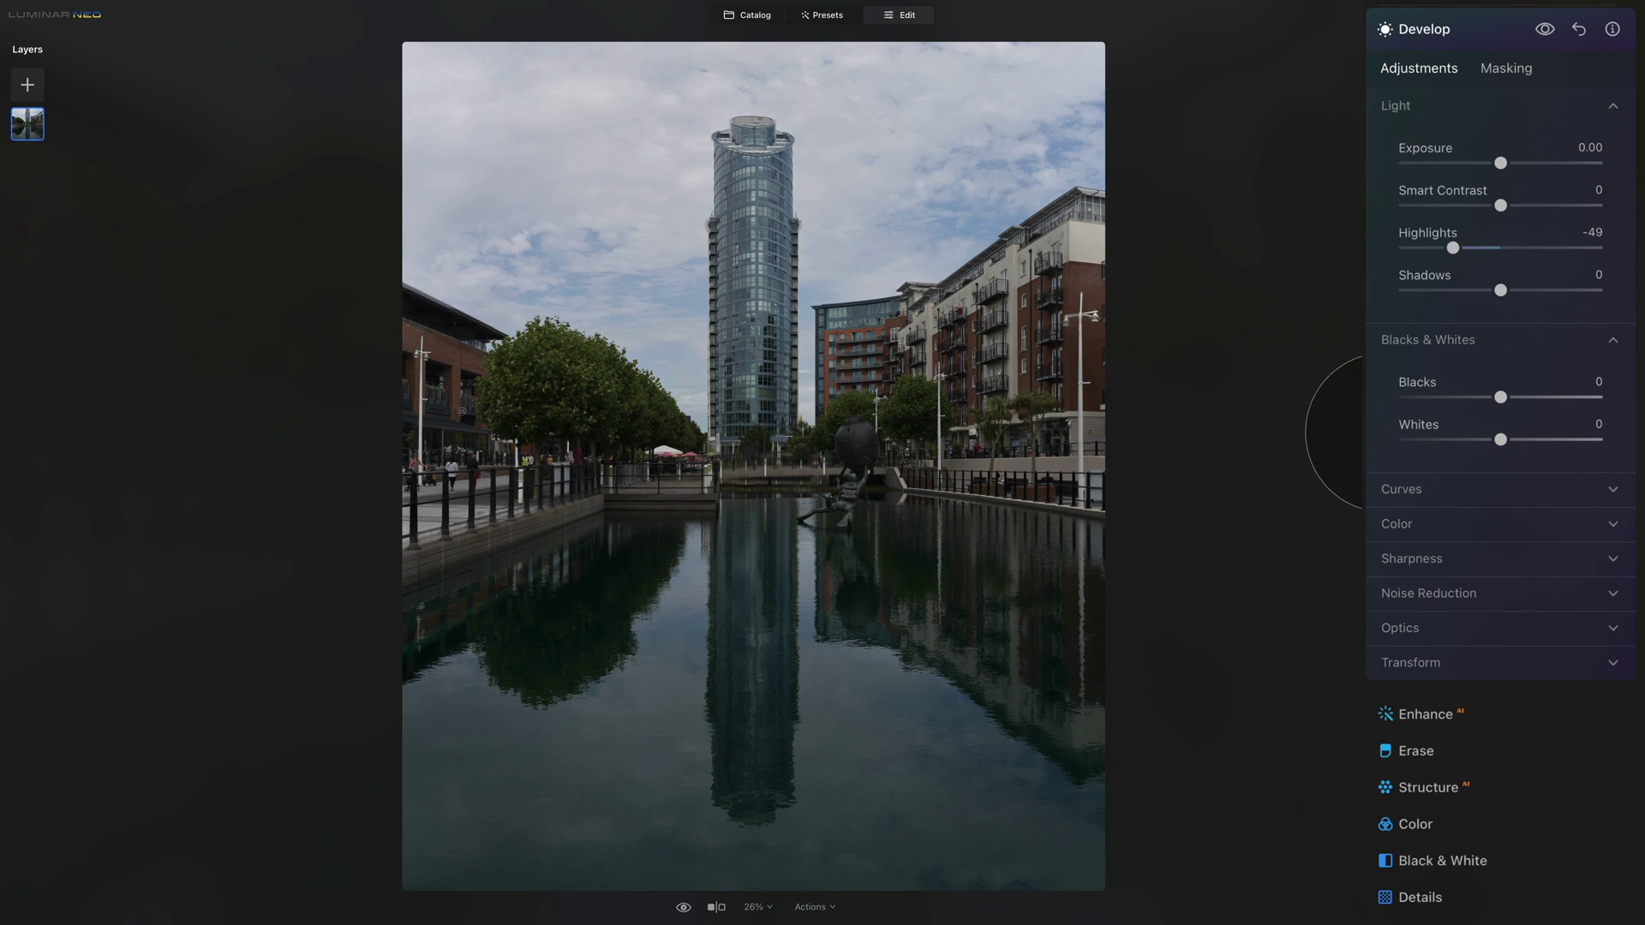
click(1449, 247)
drag(1448, 244, 1437, 245)
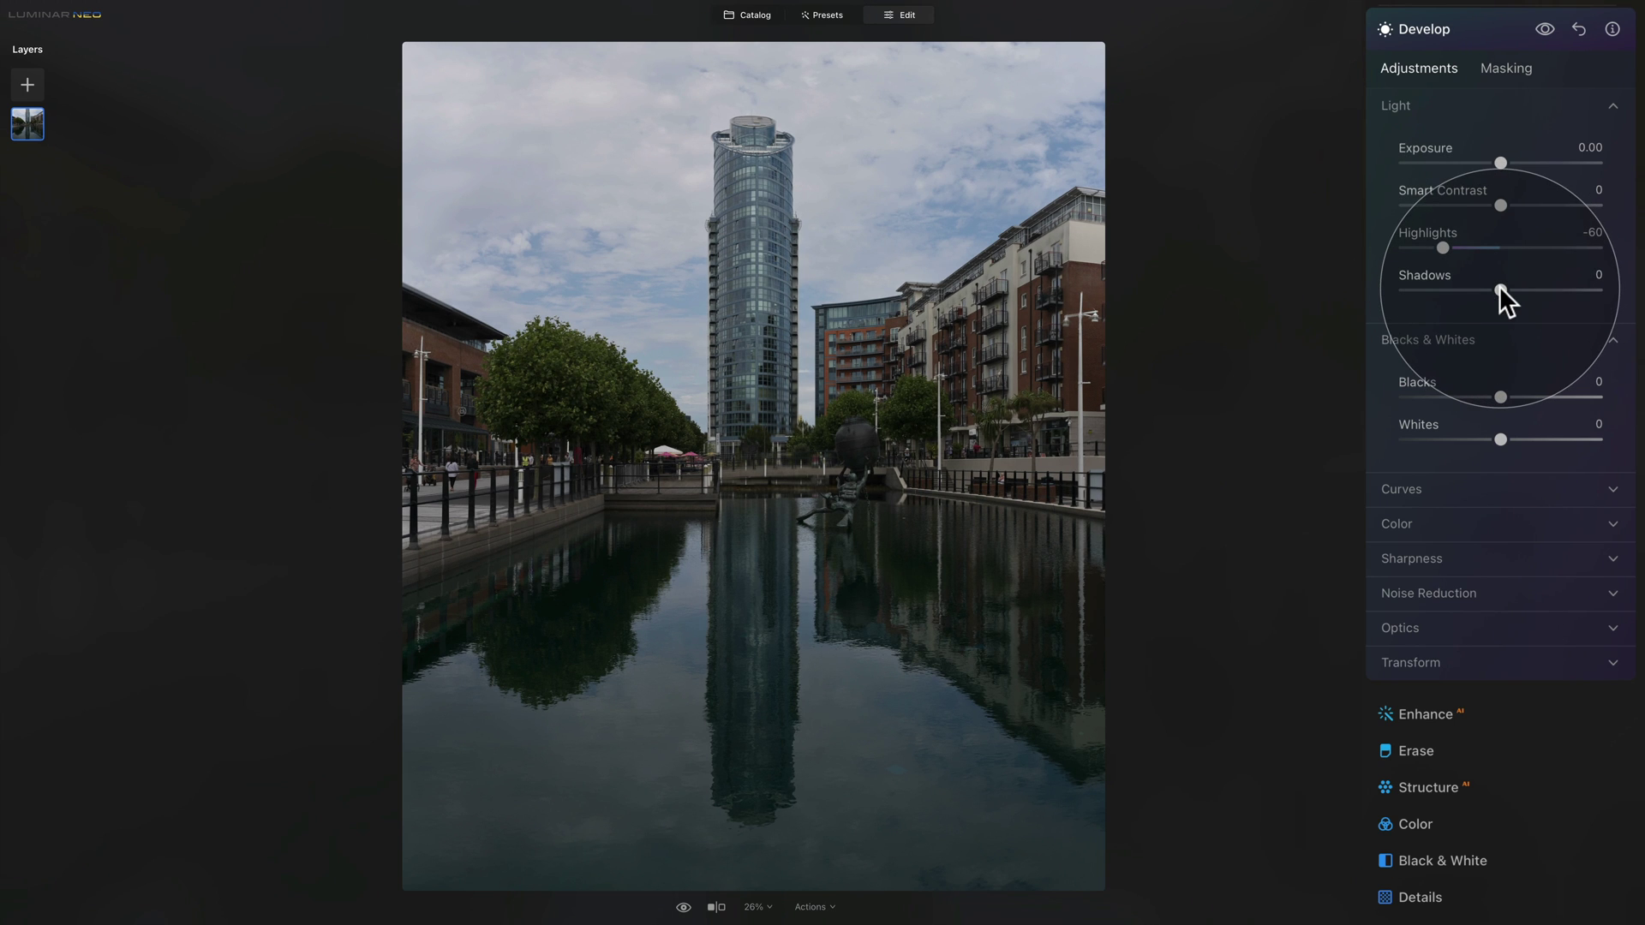
drag(1501, 289, 1541, 289)
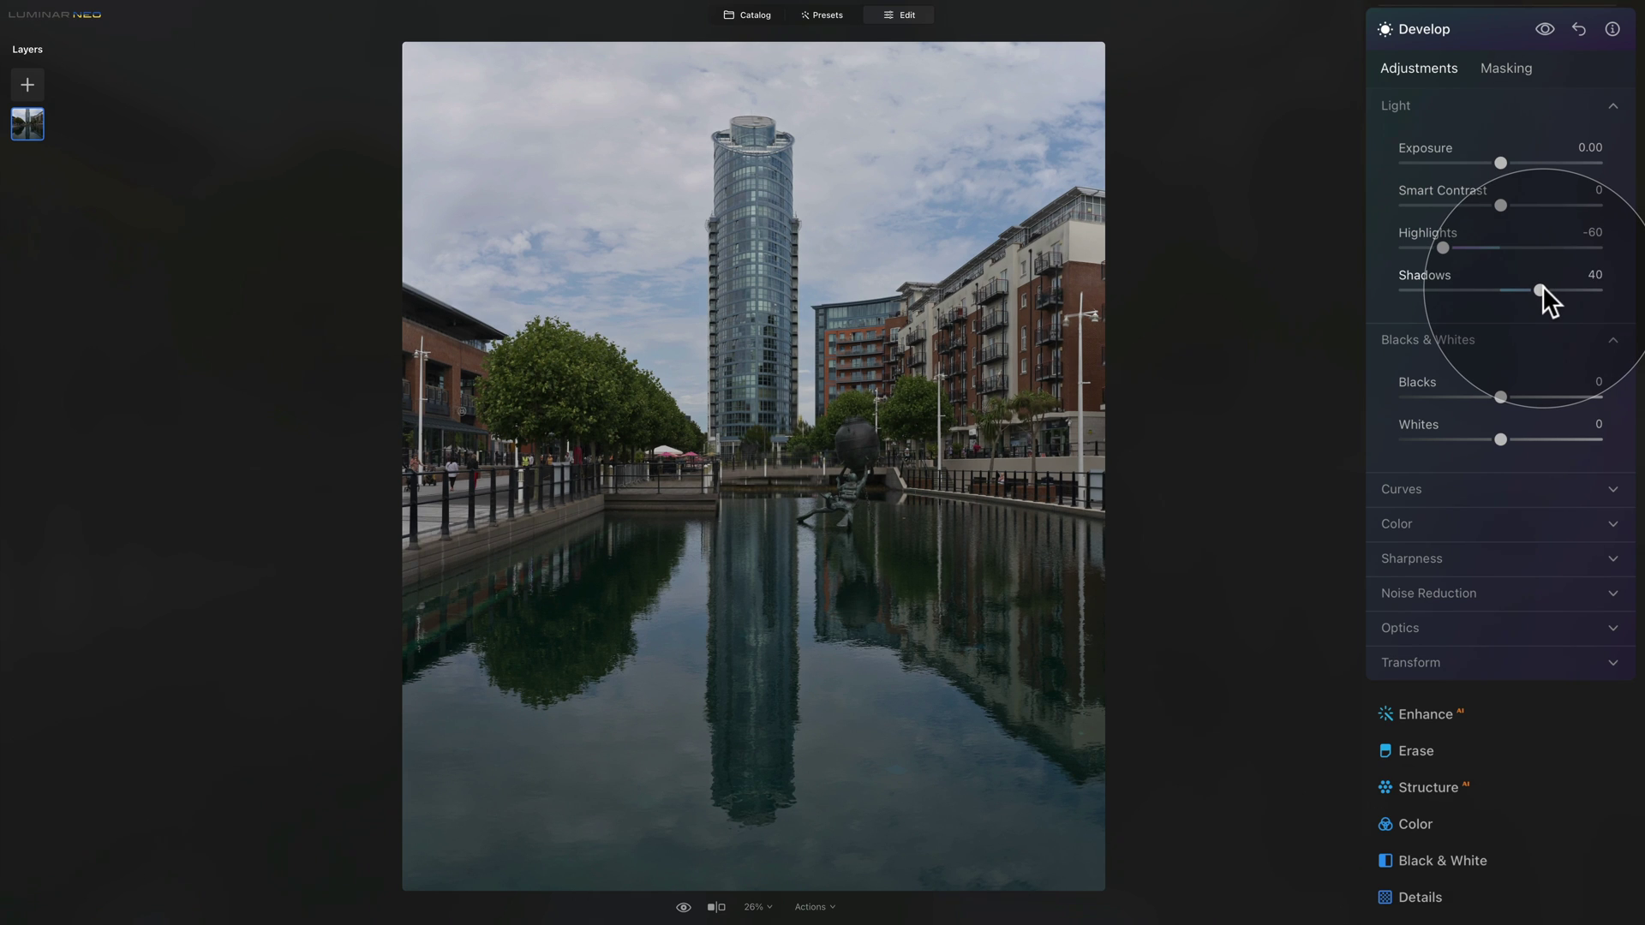
drag(1542, 288, 1537, 289)
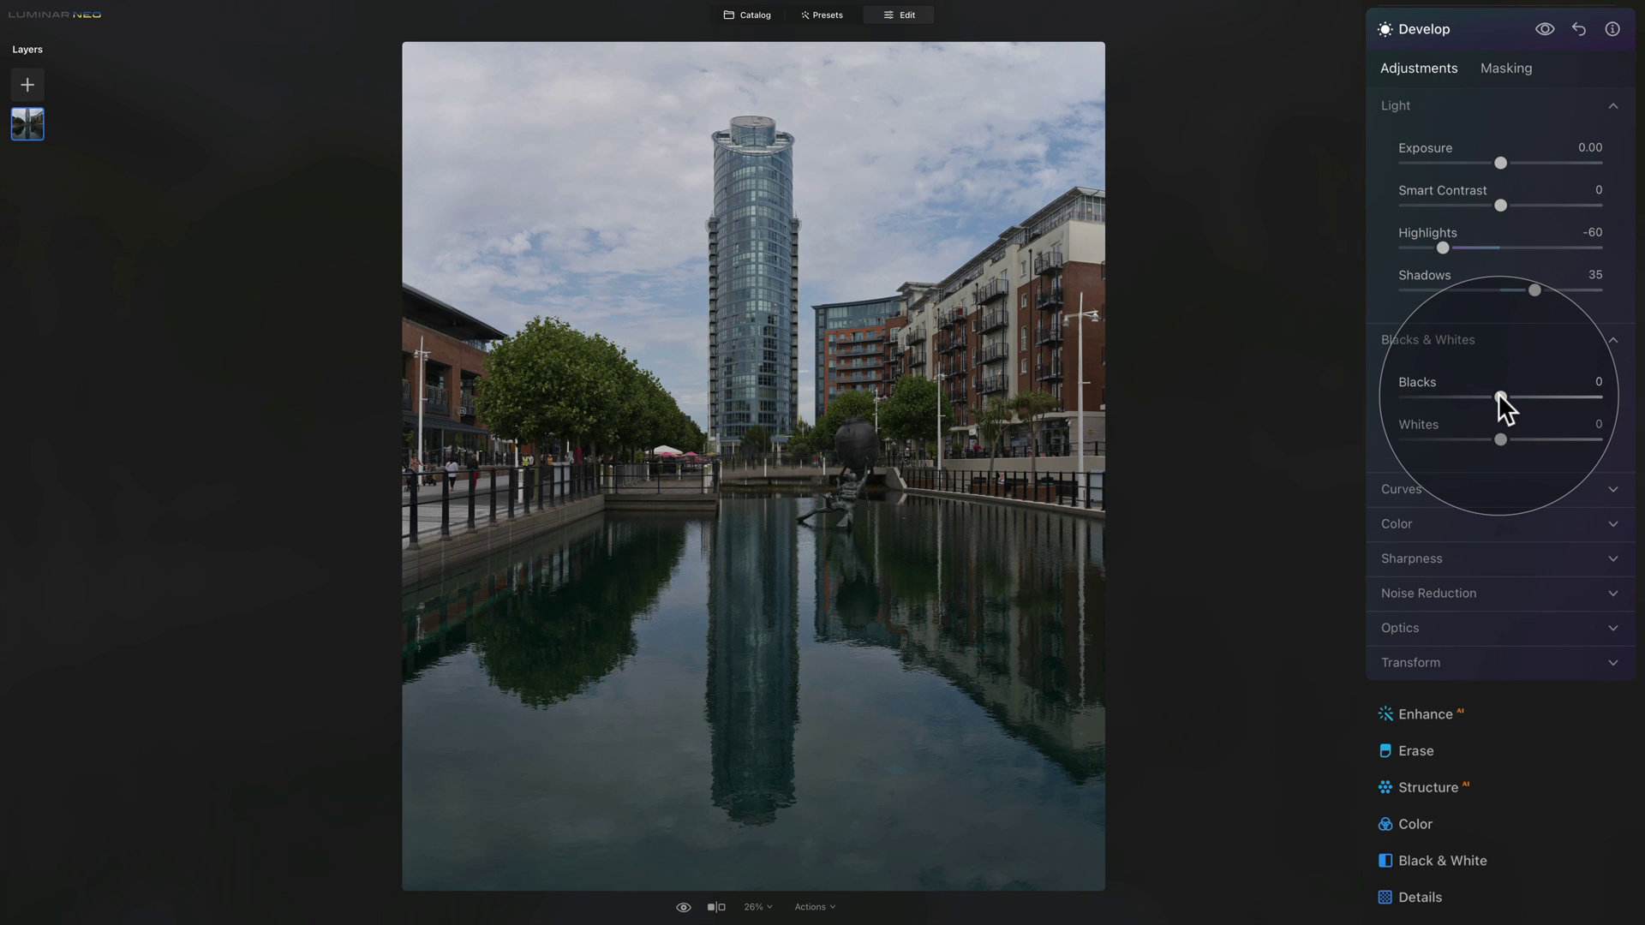
Preview shadow and highlight clipping with the Blacks, Whites and Highlights sliders, then reset Blacks and Whites to 0
drag(1498, 397, 1404, 398)
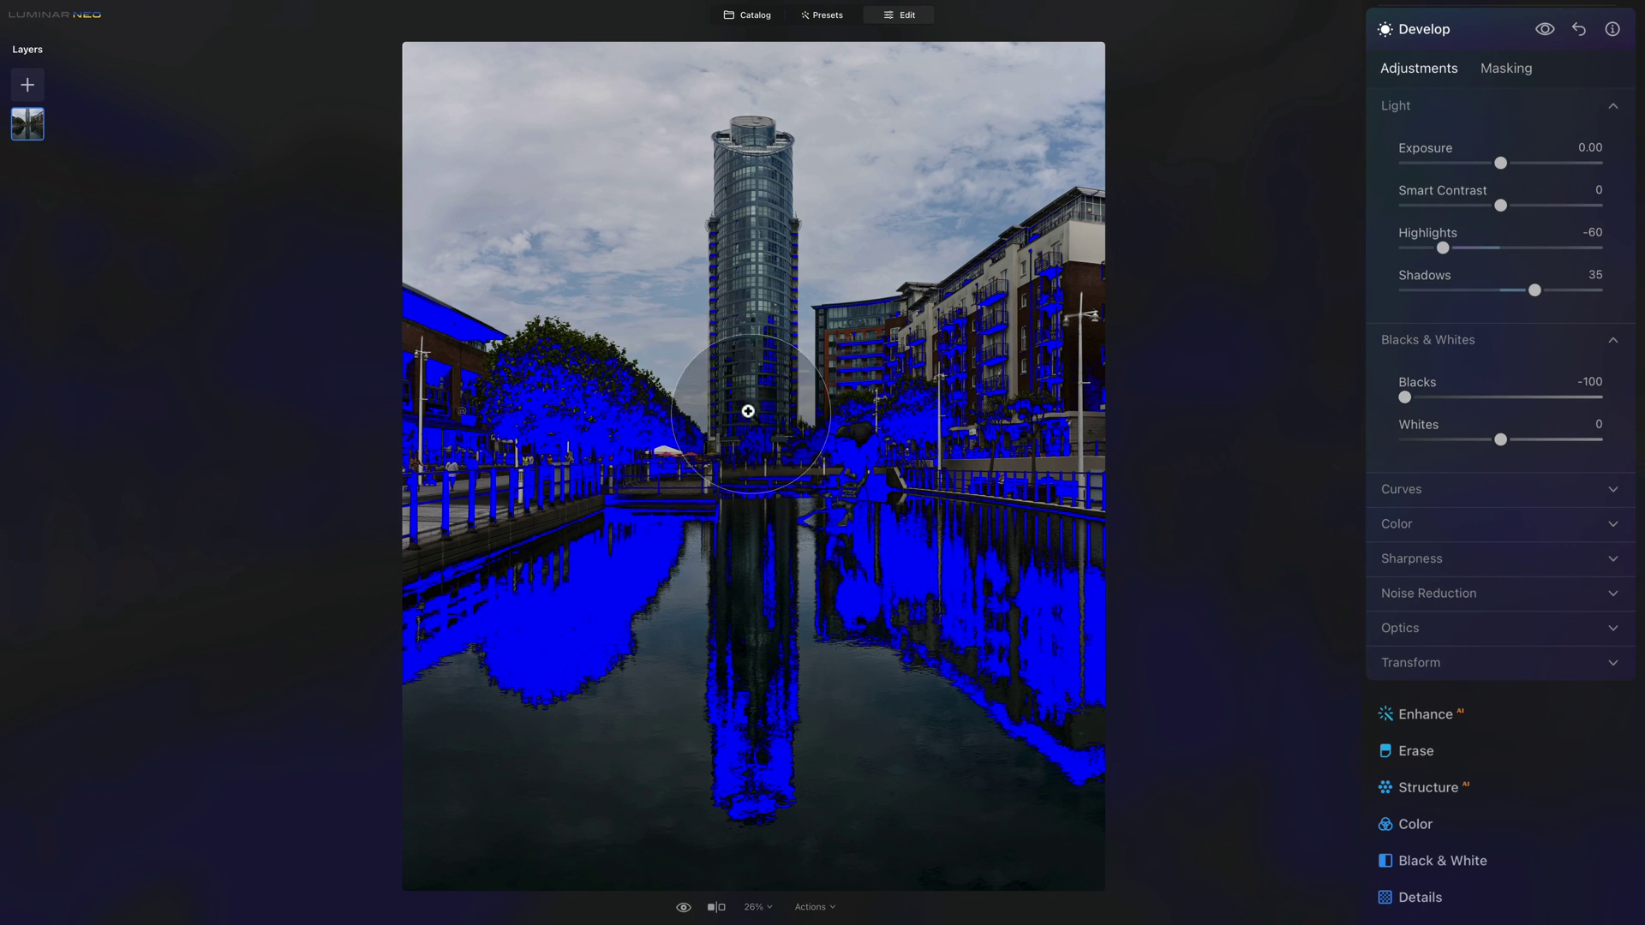
double_click(1425, 378)
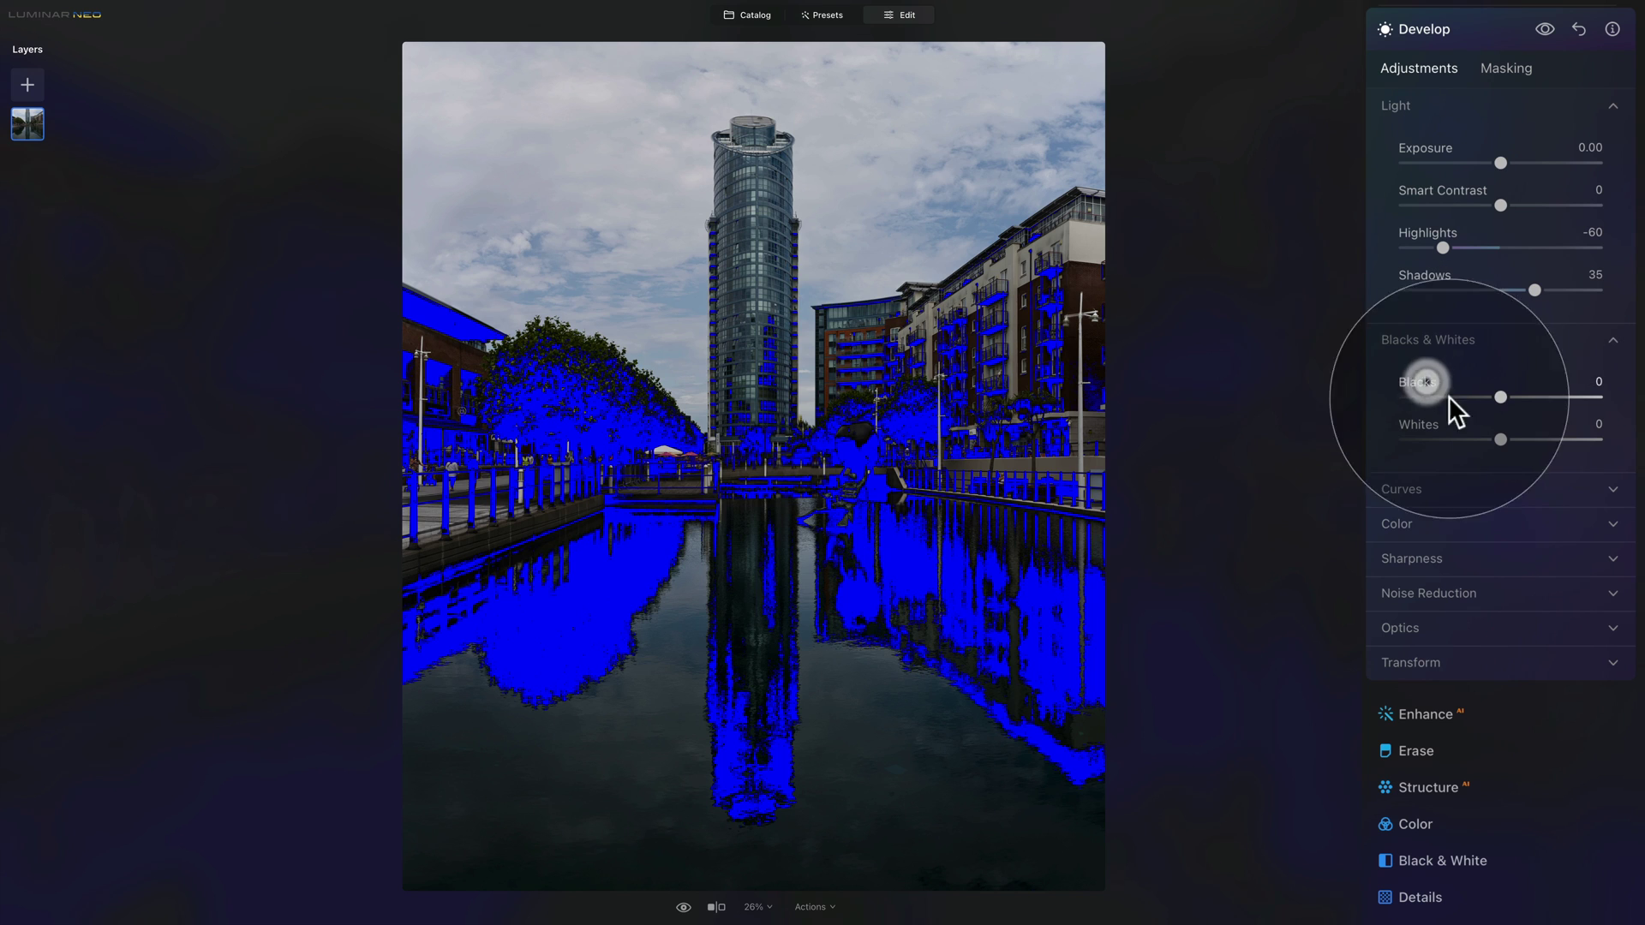
drag(1501, 440, 1596, 439)
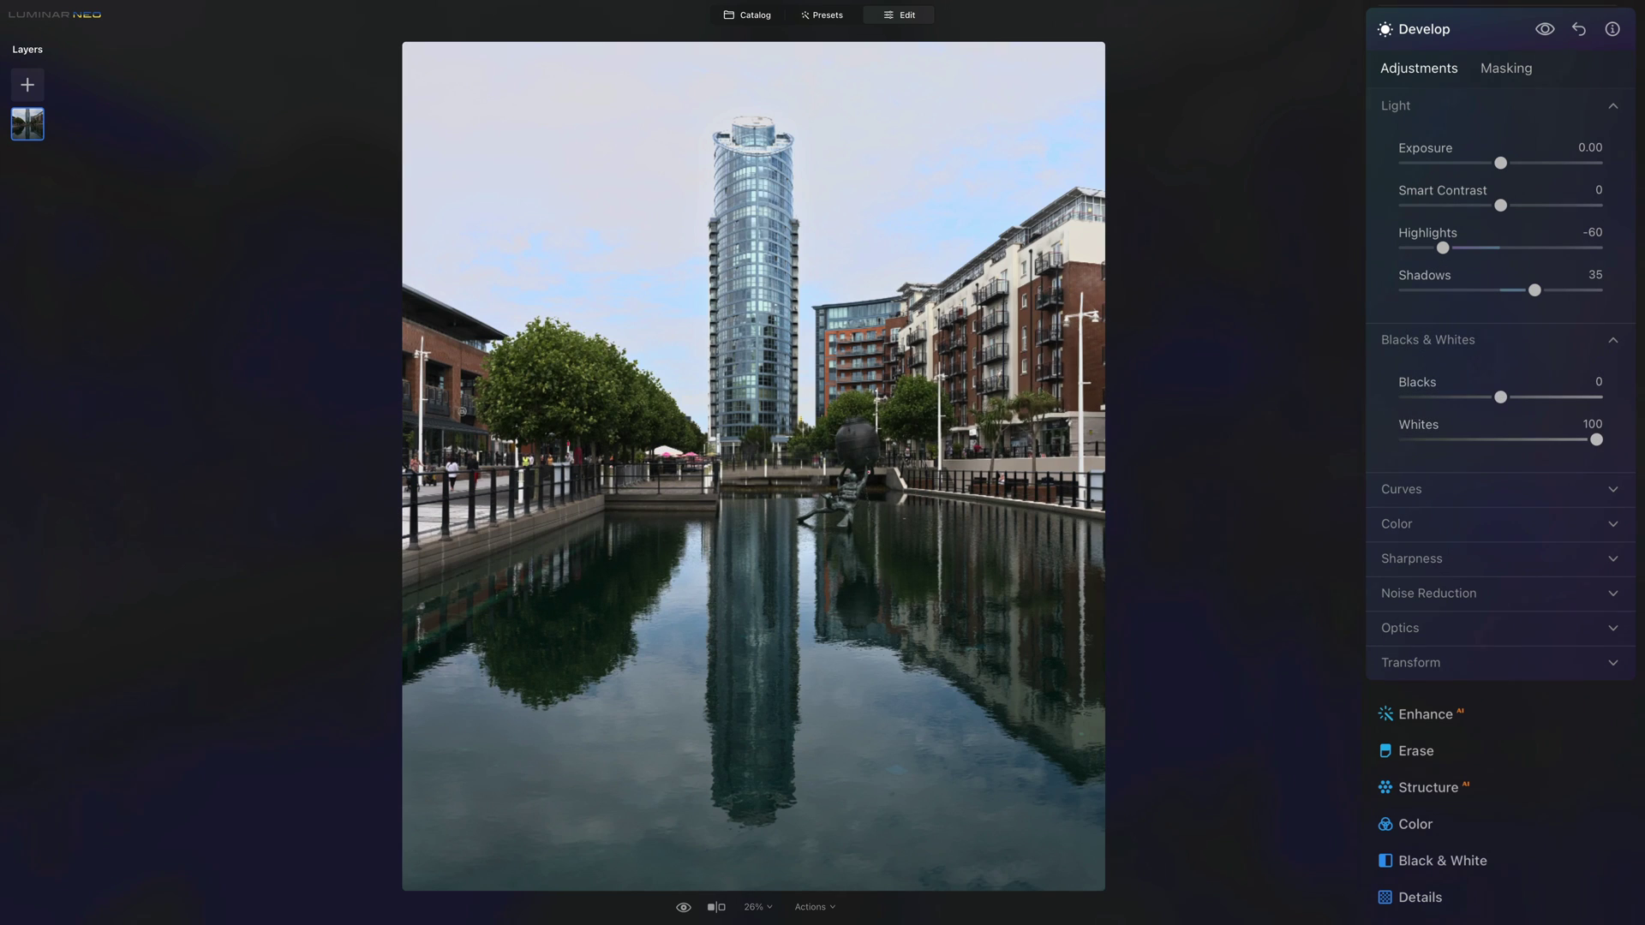
click(1485, 248)
drag(1484, 248, 1519, 248)
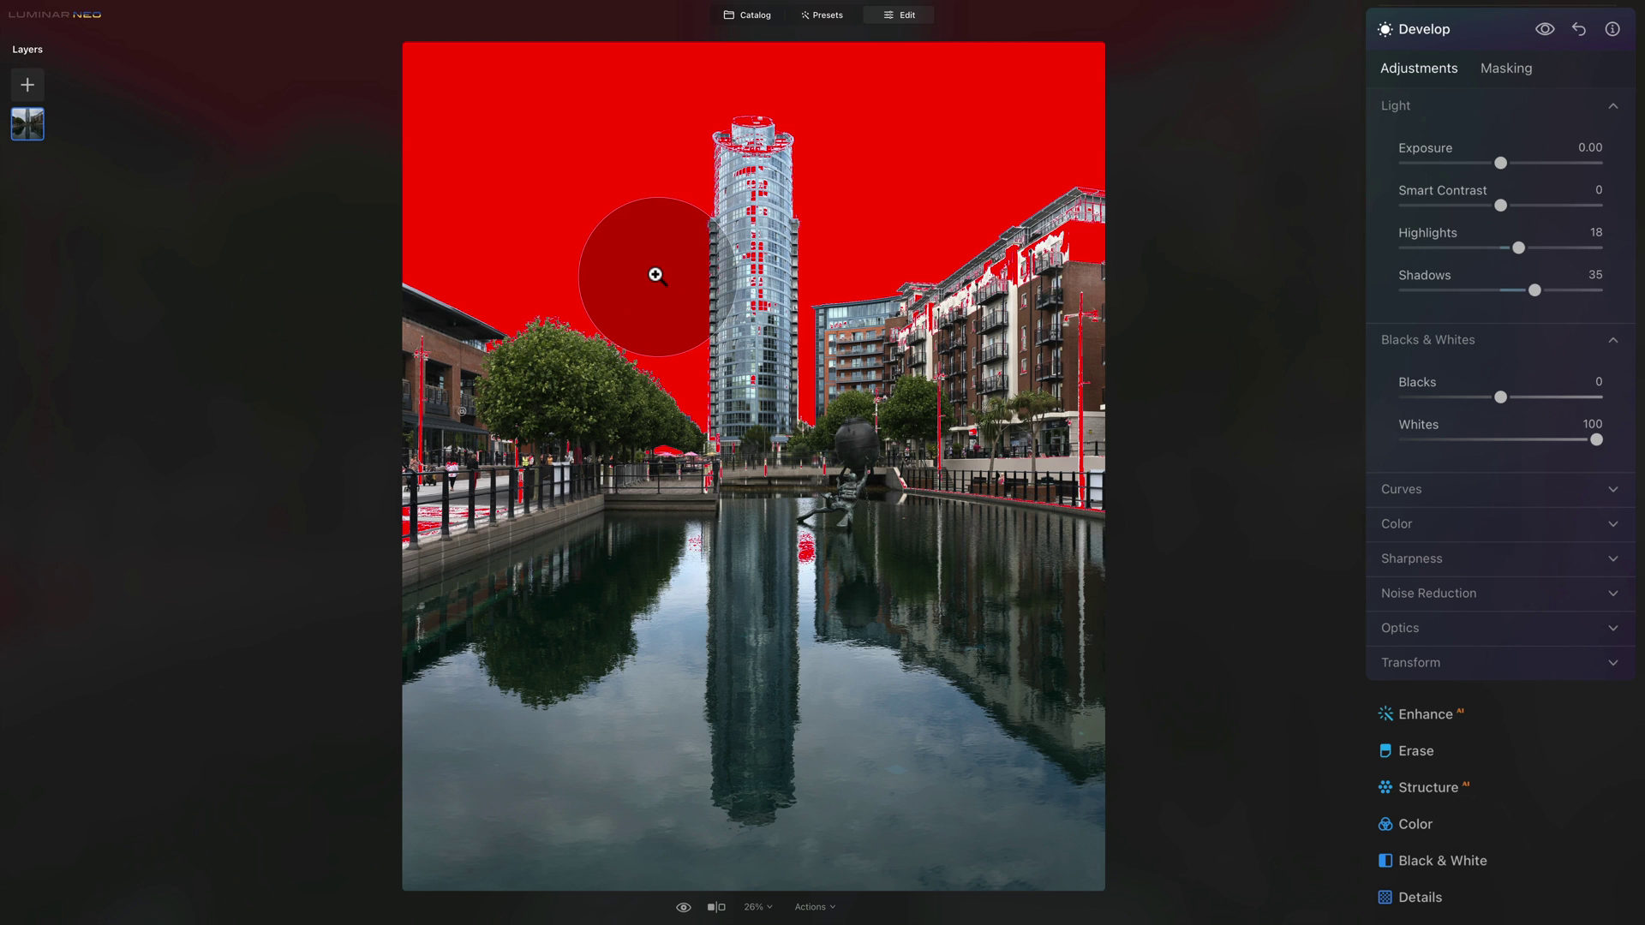
double_click(1426, 426)
Return Highlights to -60, then set Blacks to -20 and Whites to 14
click(1439, 247)
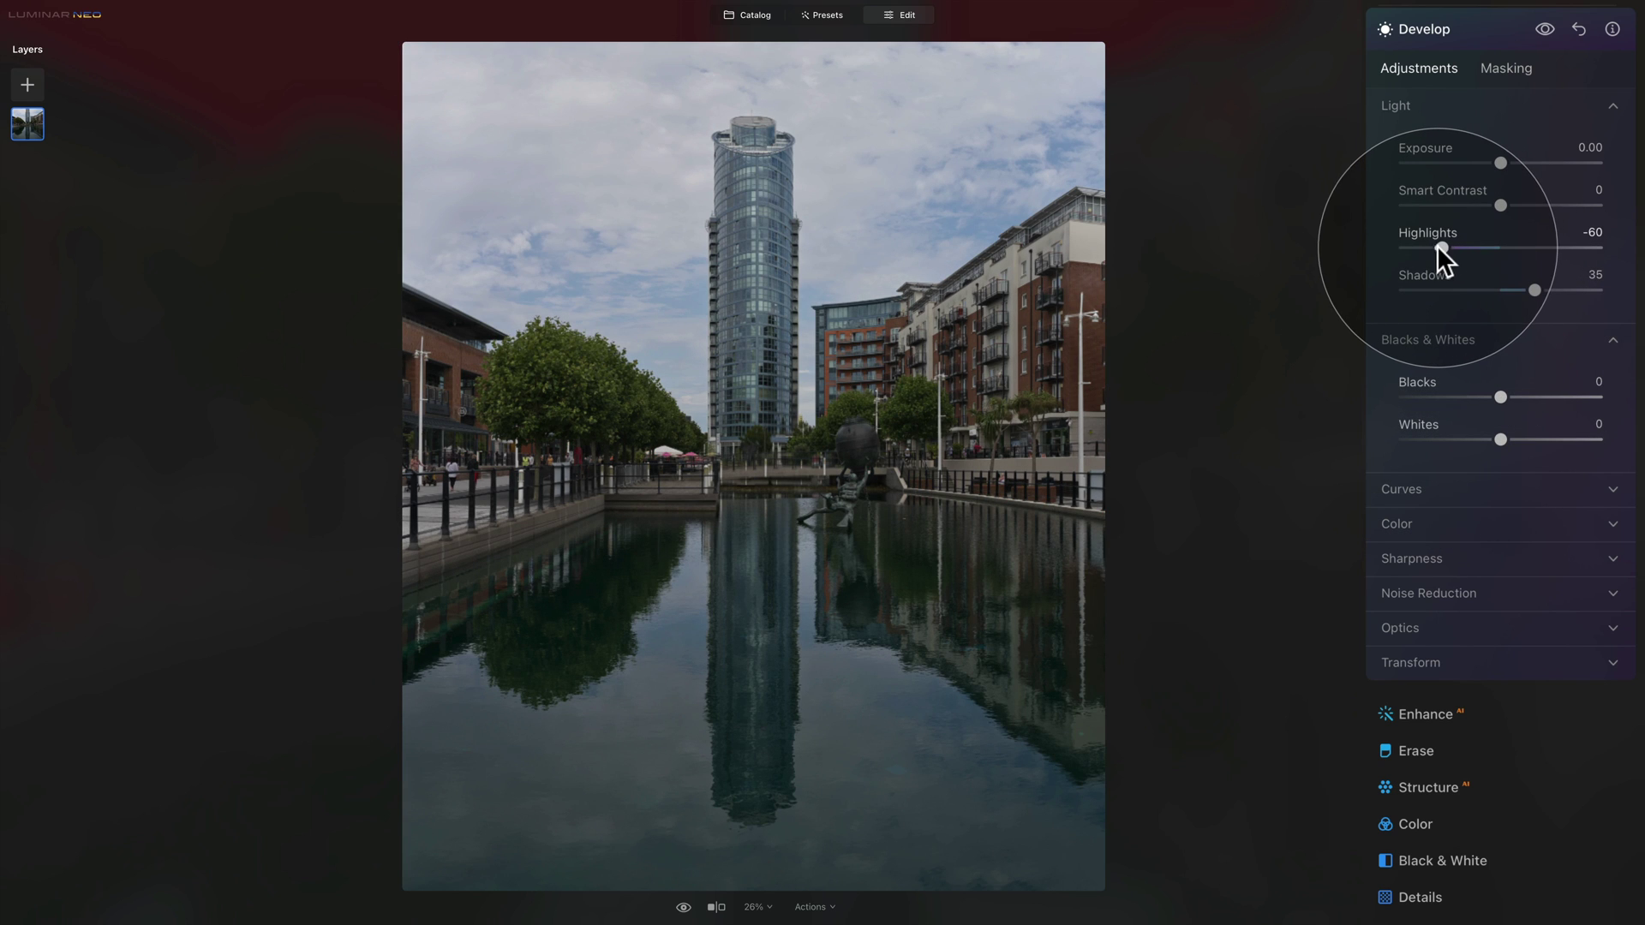
drag(1501, 397, 1480, 398)
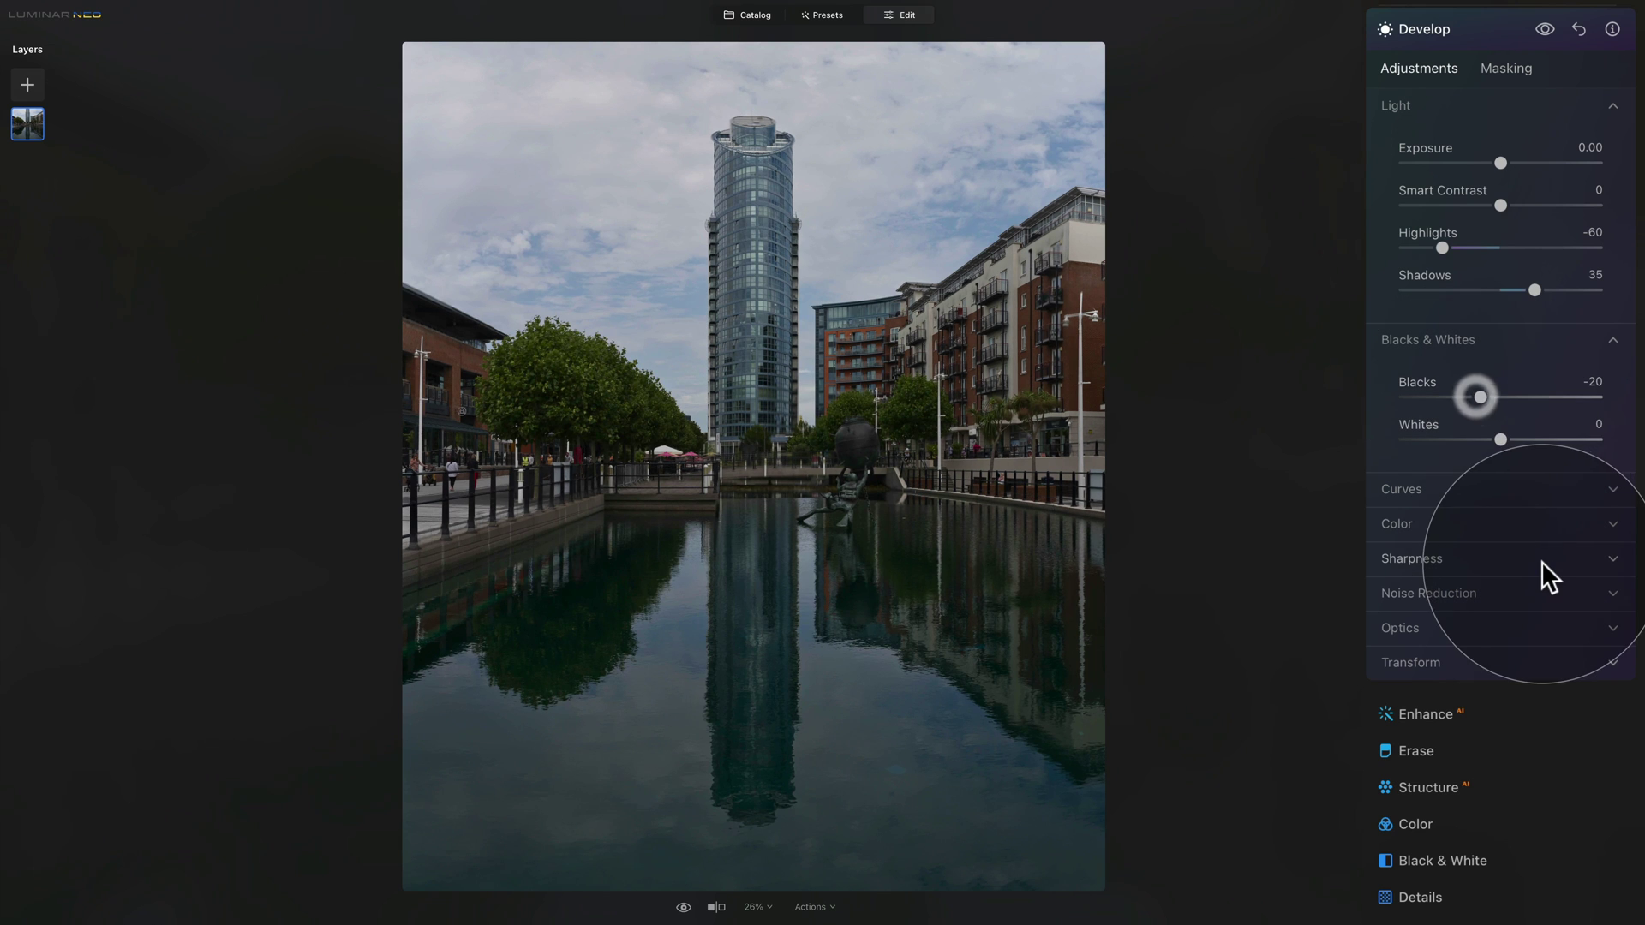
drag(1494, 434, 1512, 440)
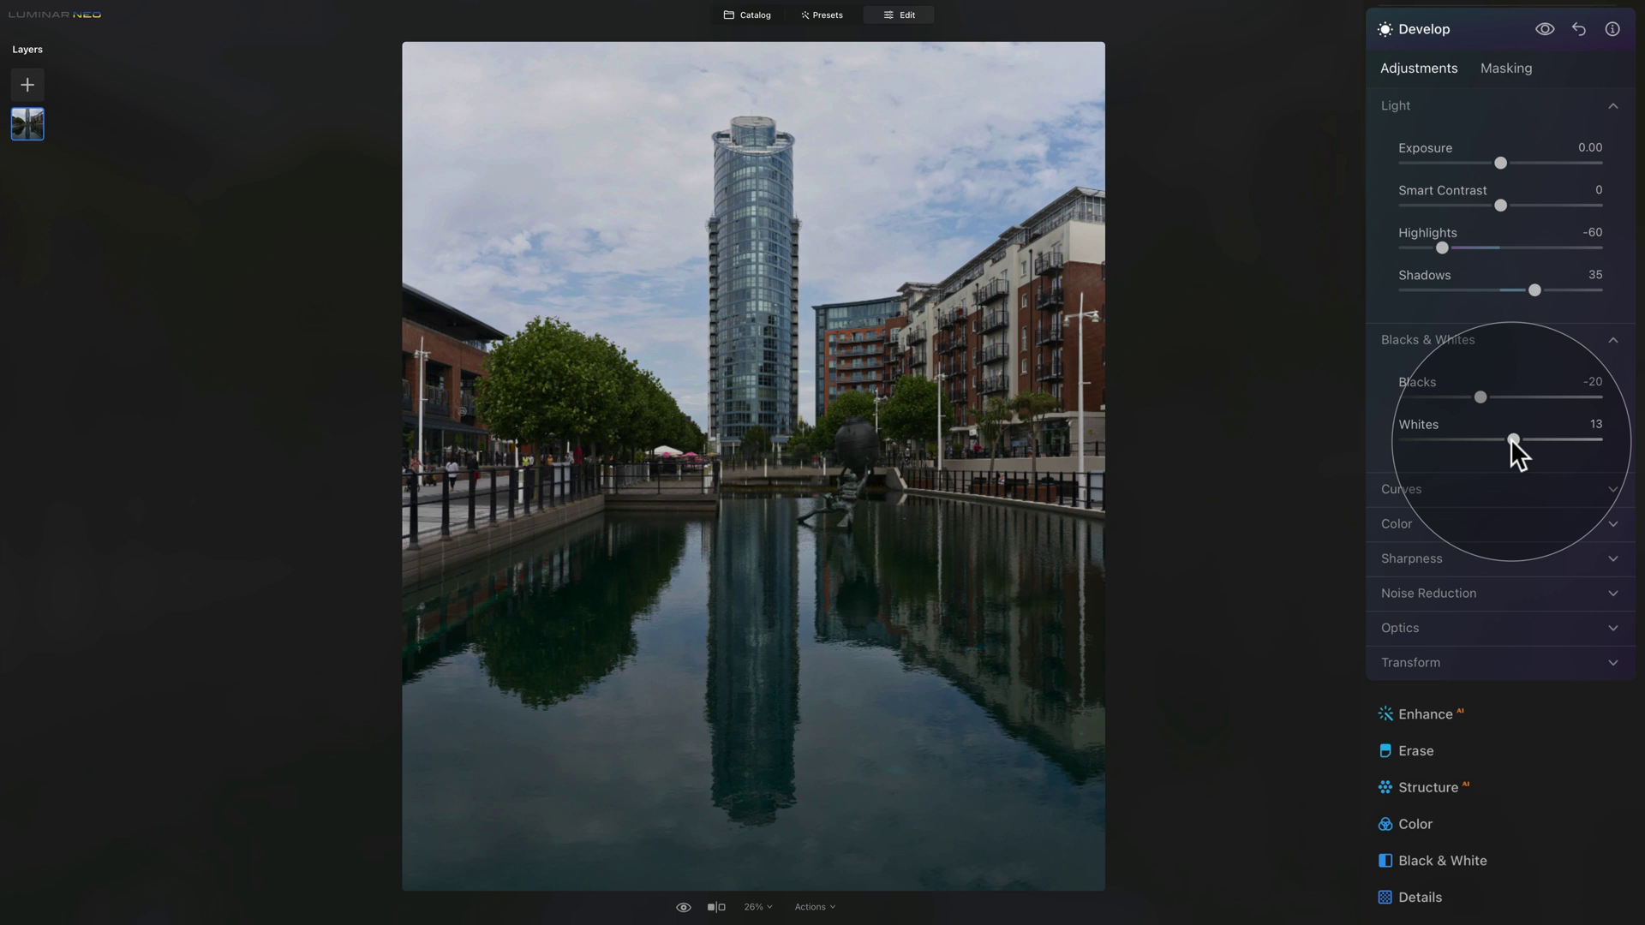
click(1514, 437)
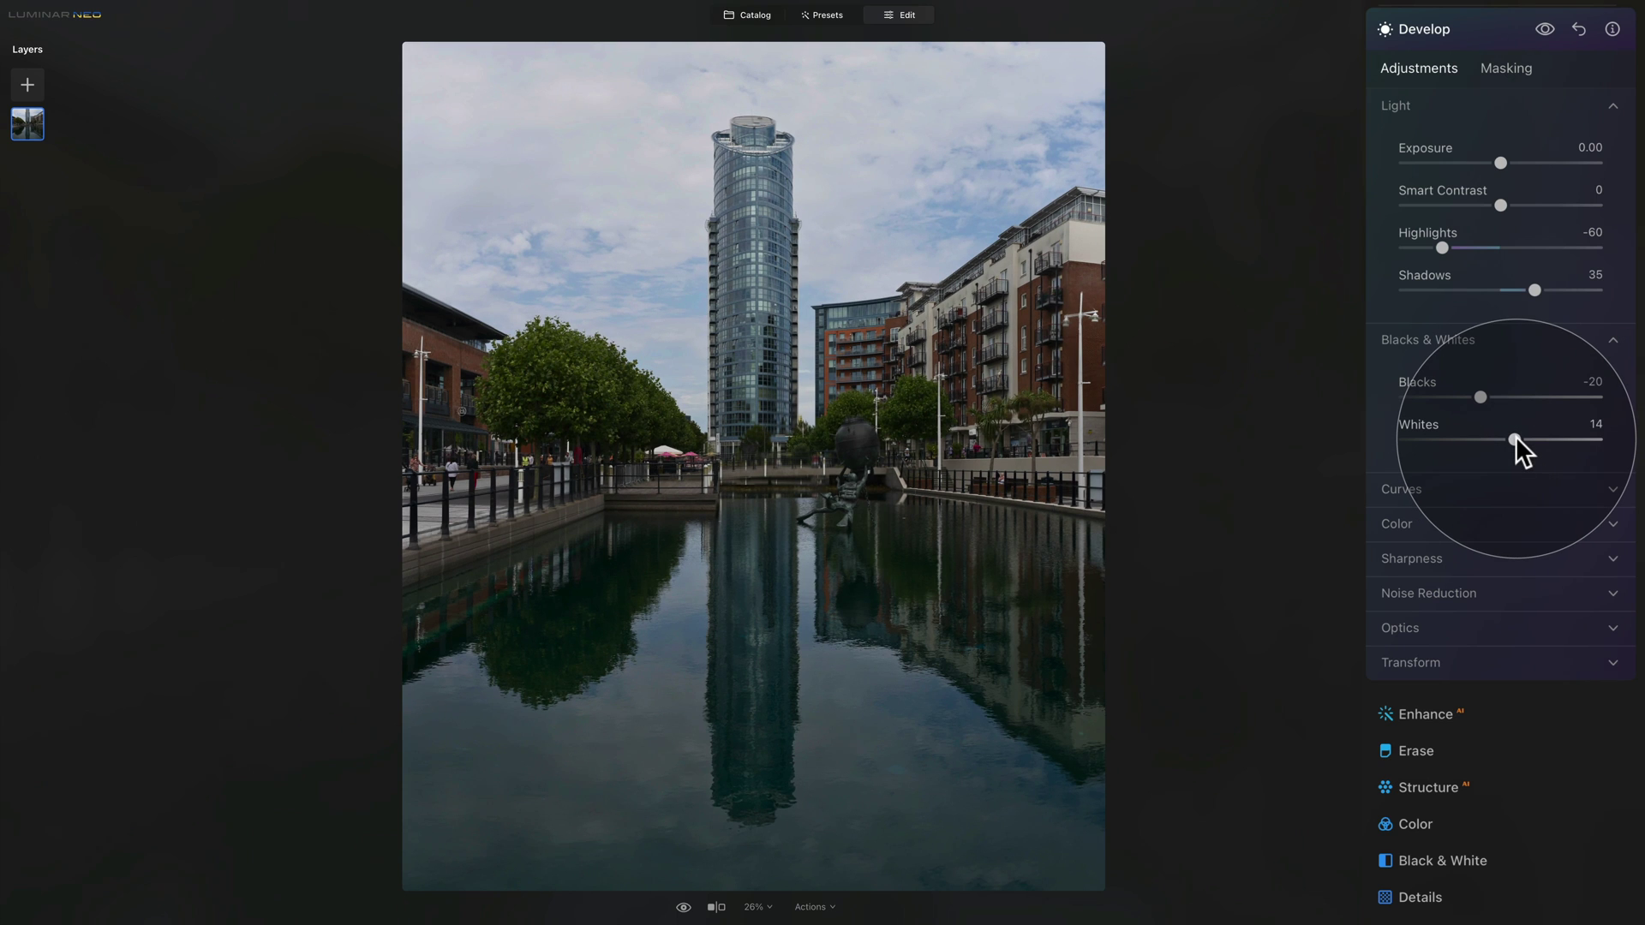
Set Smart Contrast to 15 and Exposure to about 0.2 in the Light settings
click(1472, 338)
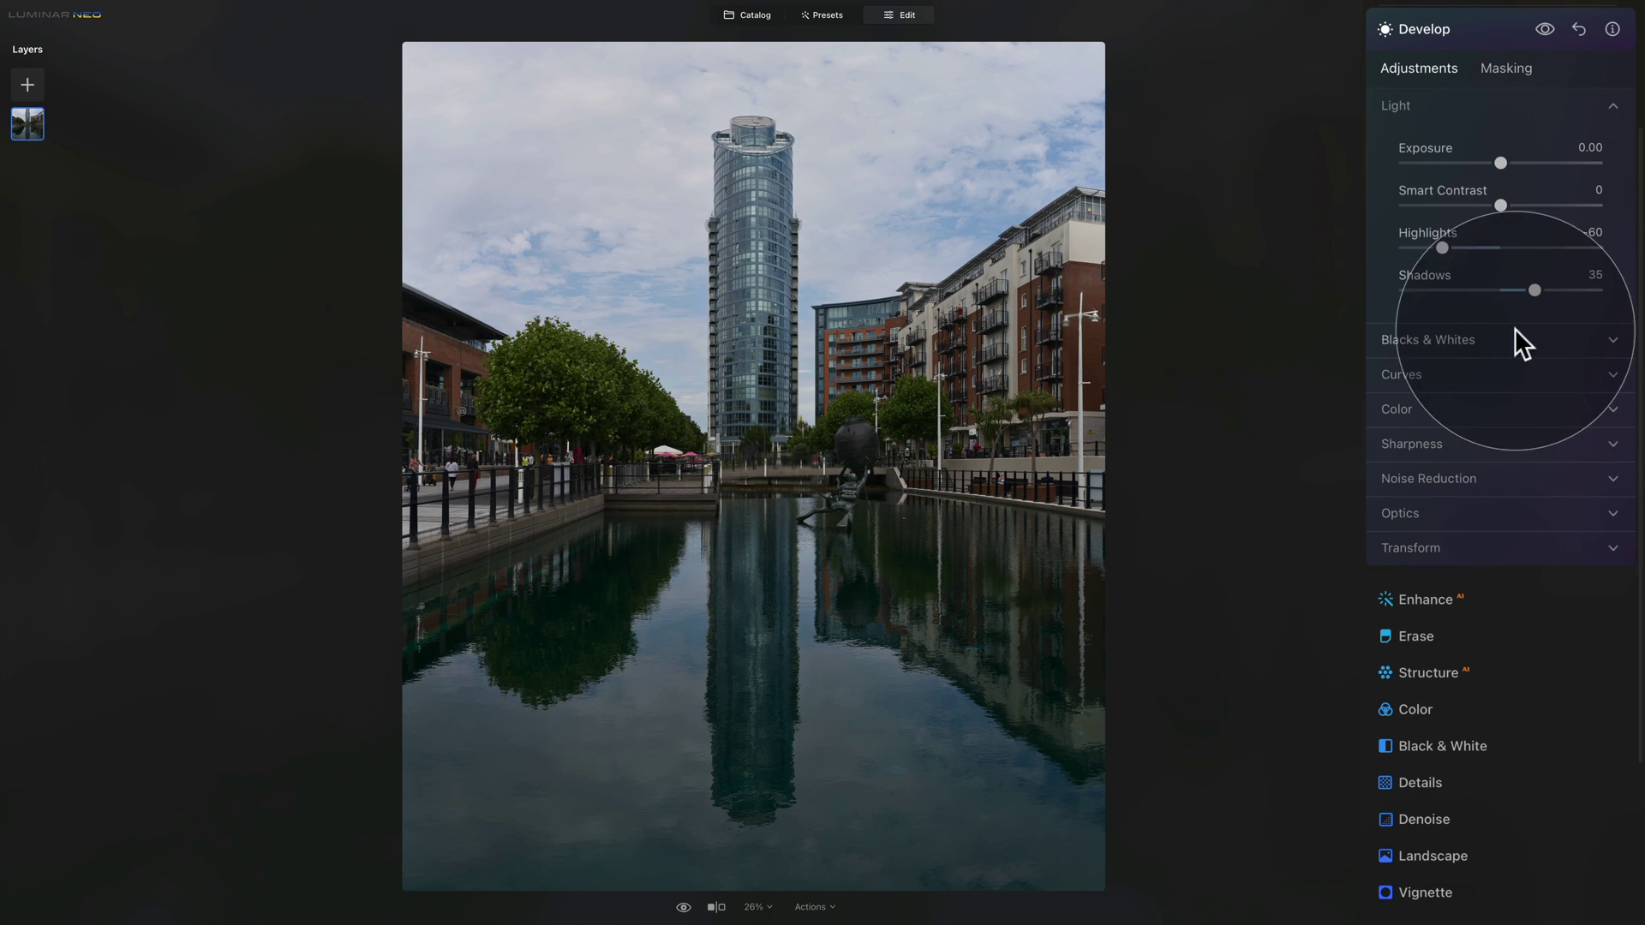
drag(1501, 203, 1516, 204)
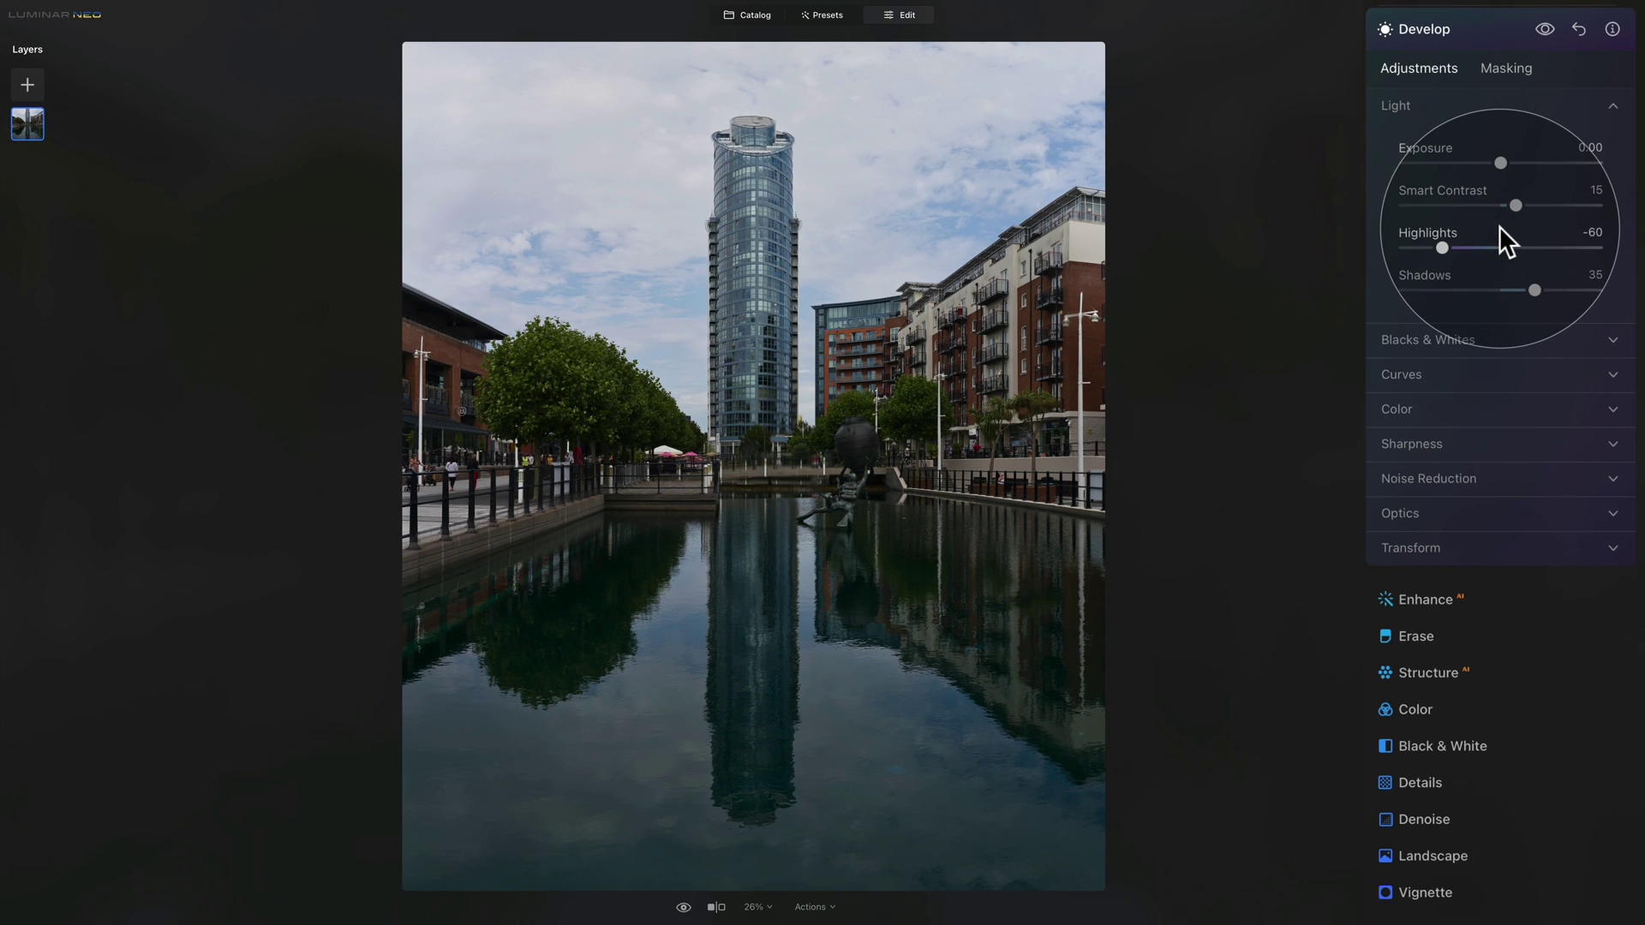
drag(1497, 156, 1502, 161)
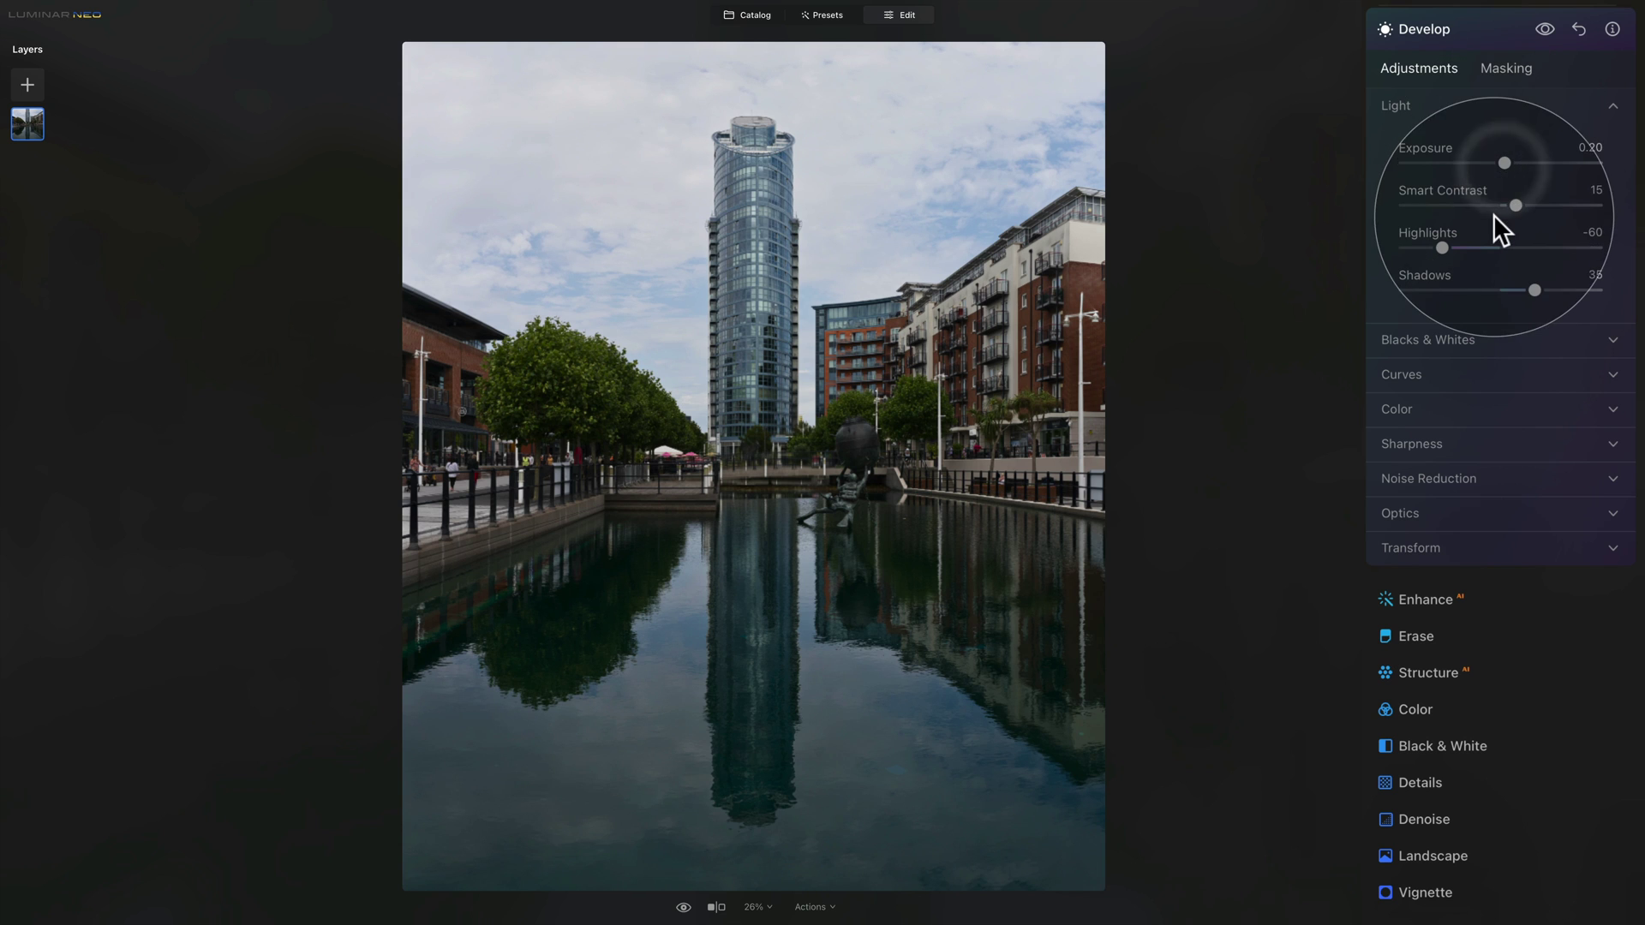
click(1417, 105)
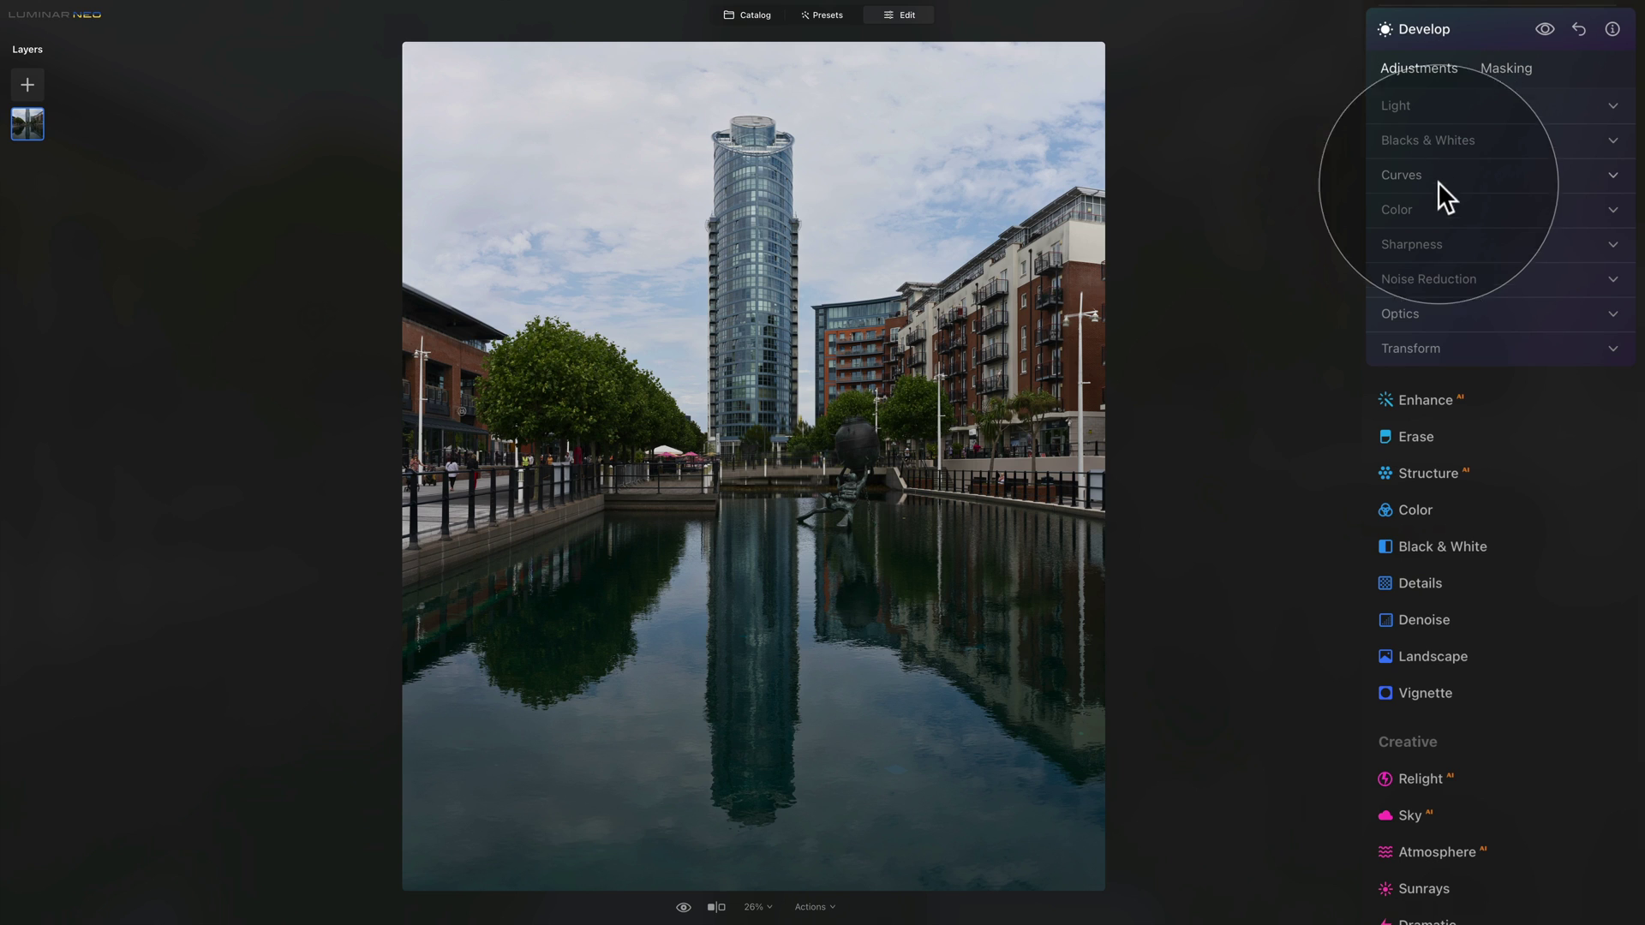
Set Tint to 5, Saturation to -10 and Vibrance to 20, keeping Temperature at its as-shot value
click(1436, 204)
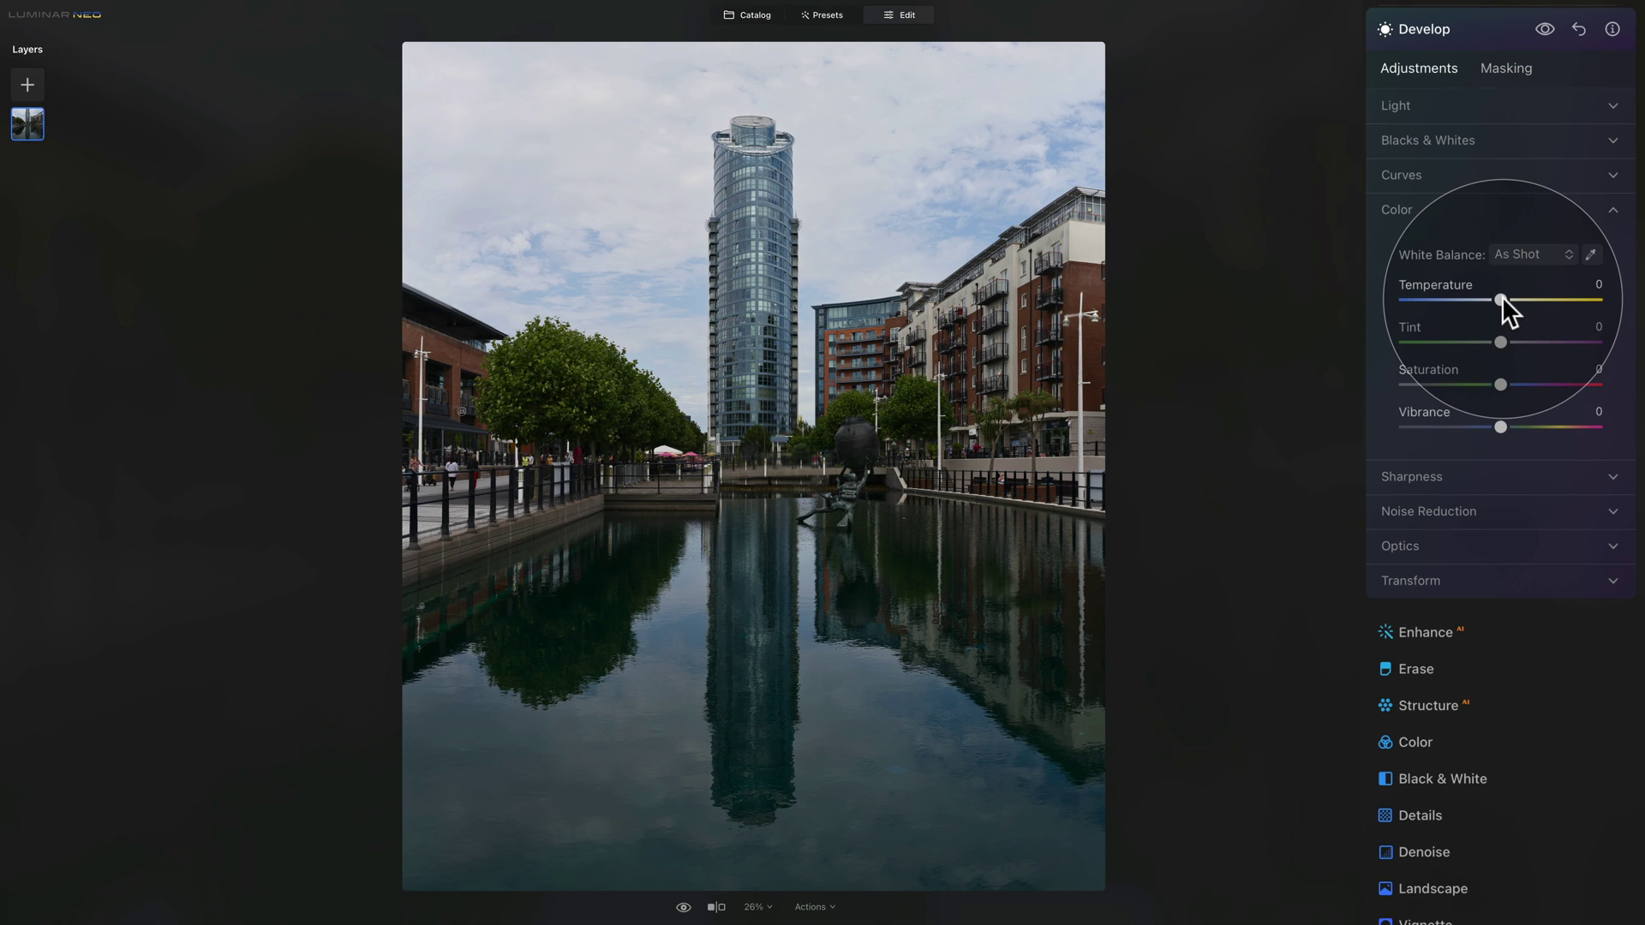
drag(1502, 296, 1508, 296)
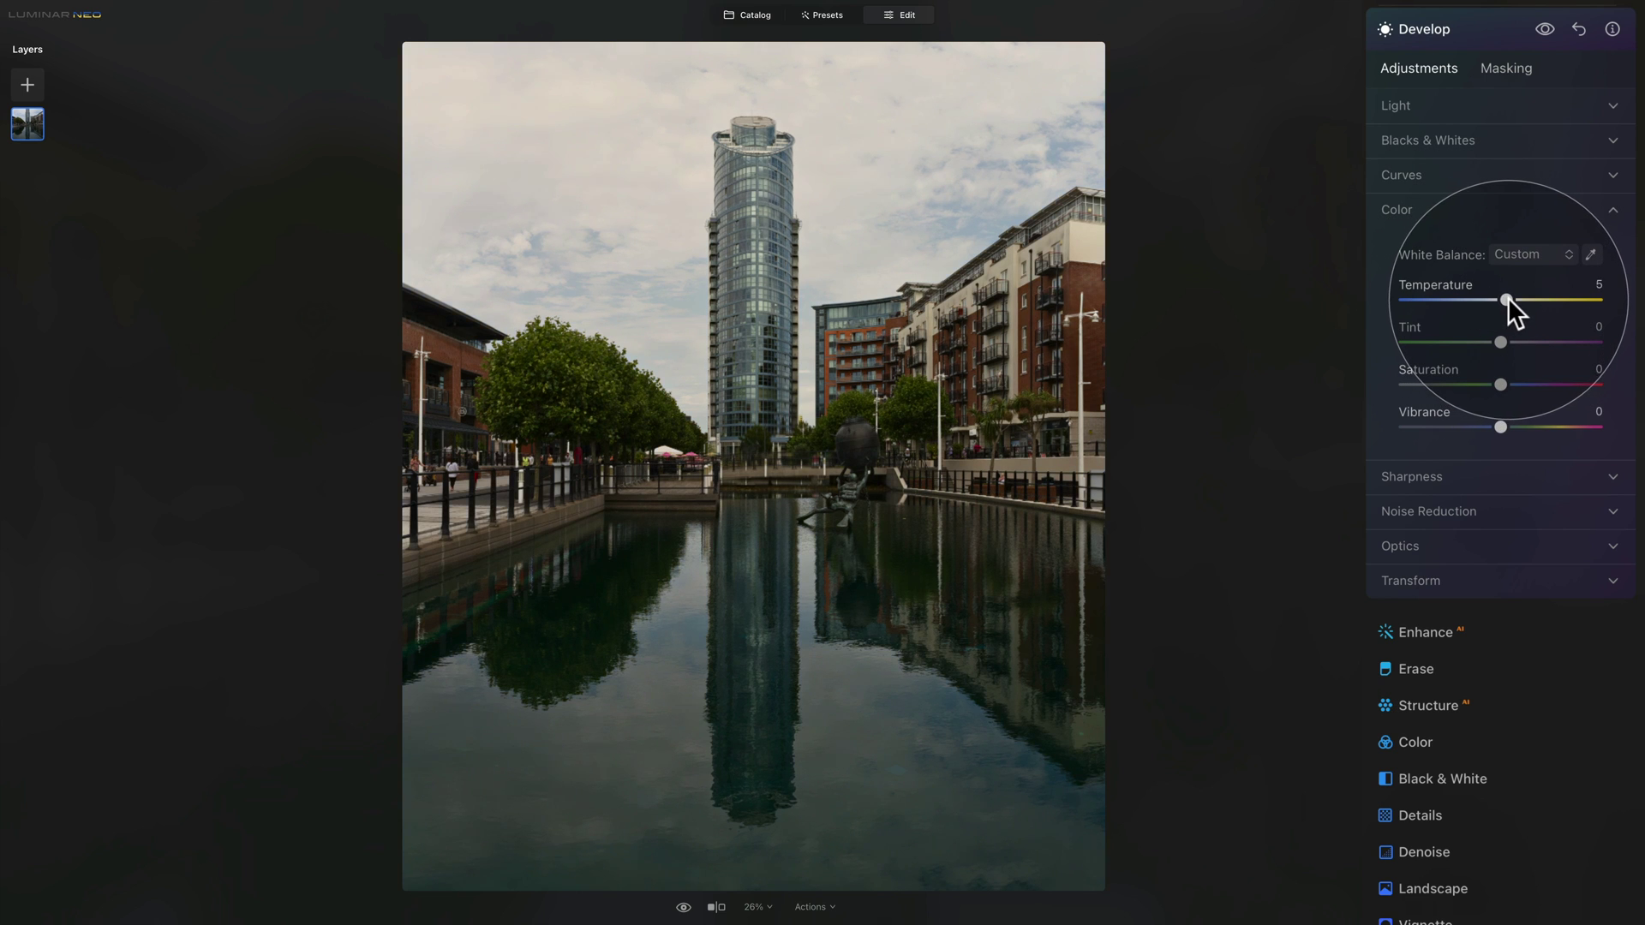
double_click(1453, 281)
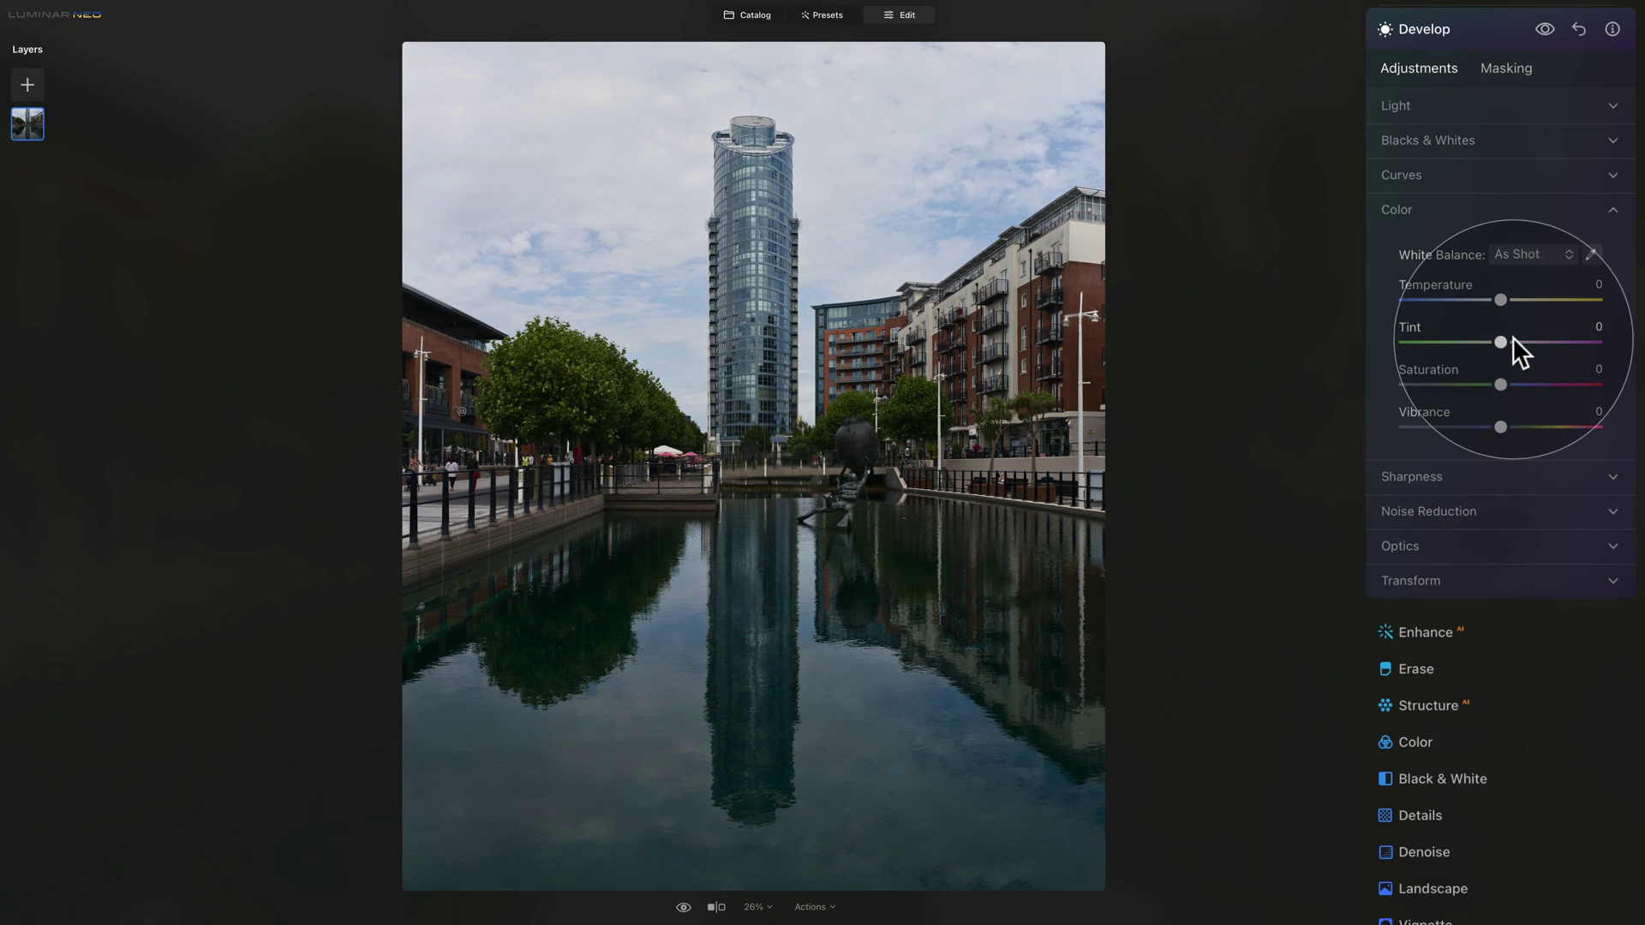
drag(1503, 338, 1505, 339)
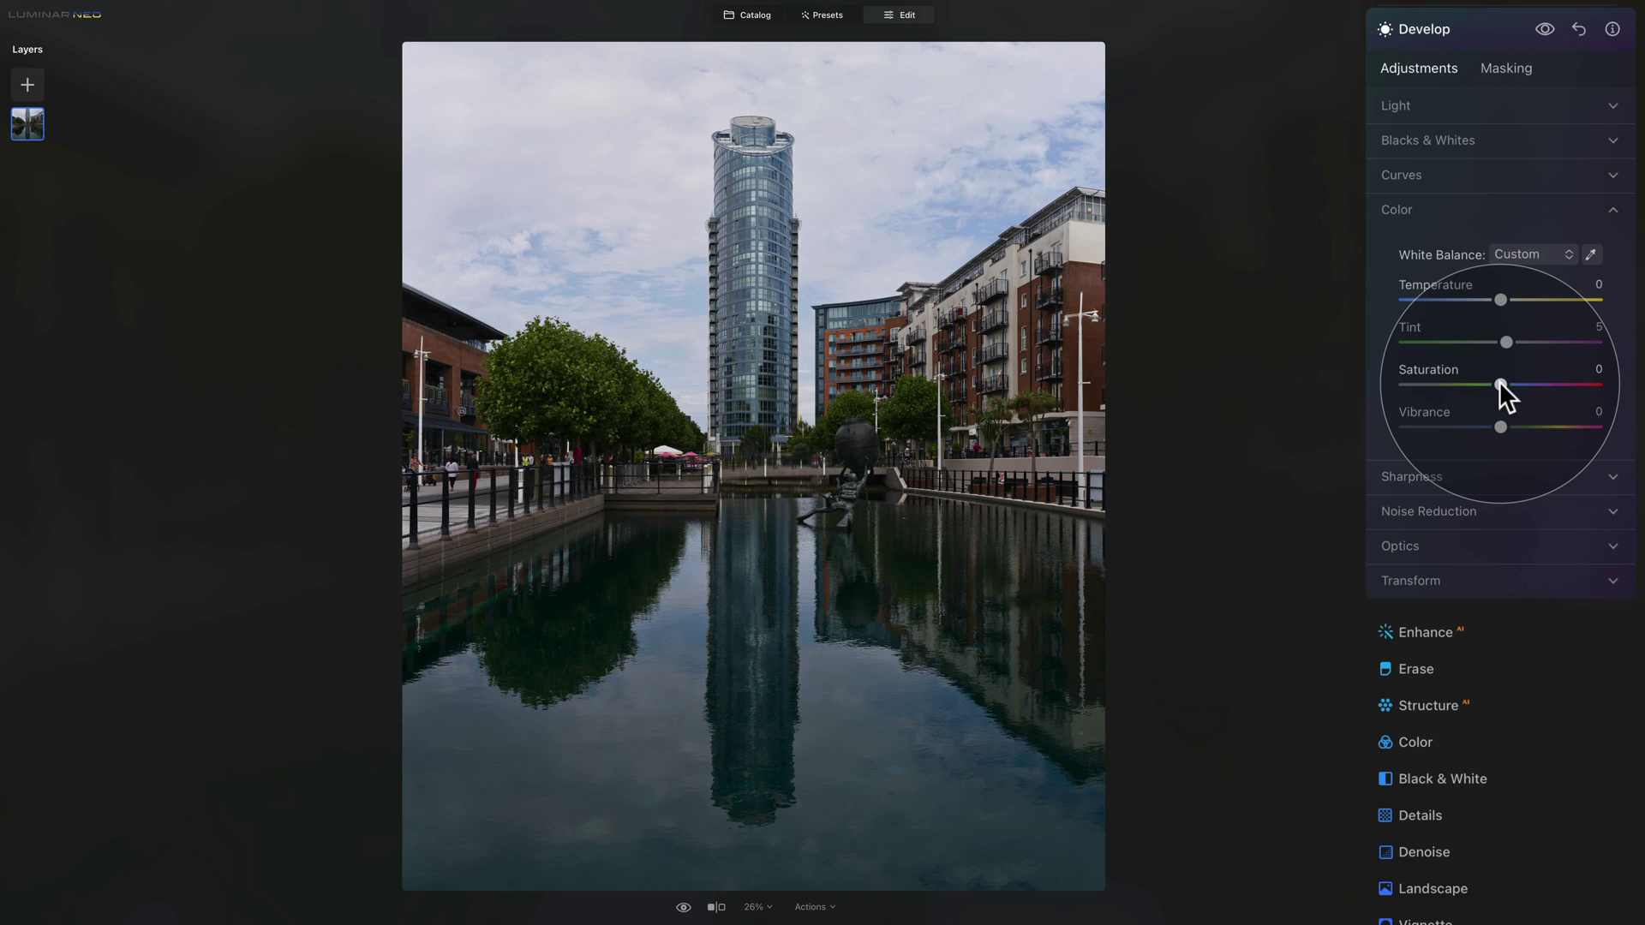
drag(1499, 382, 1489, 379)
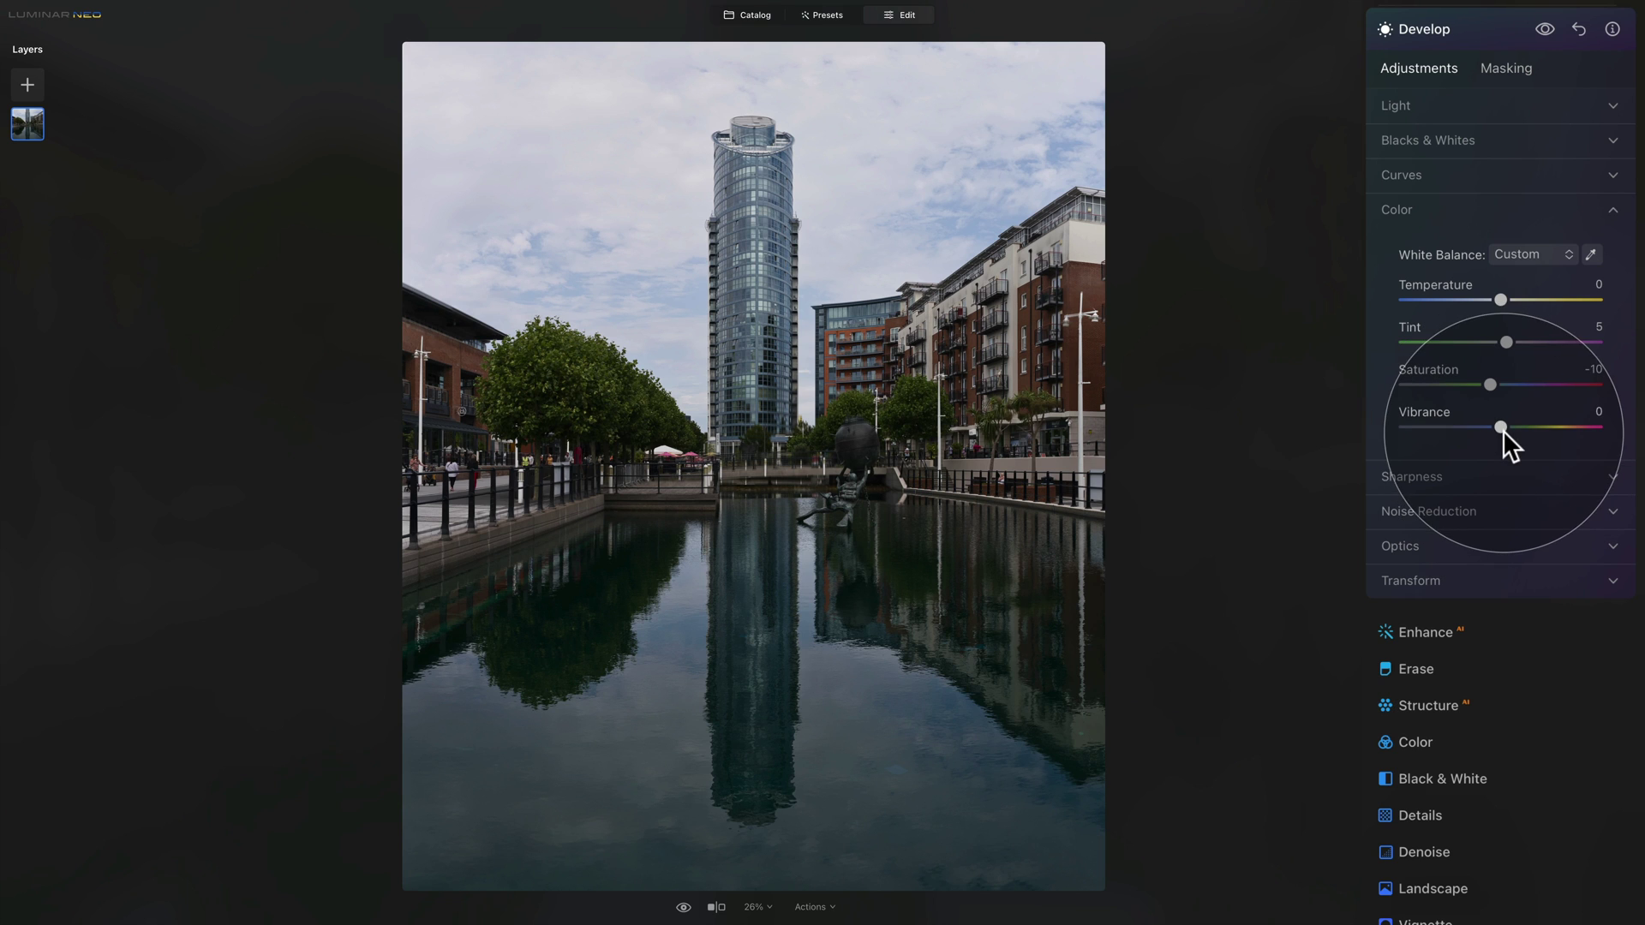
mouse_move(1500, 426)
mouse_down()
mouse_move(1538, 424)
mouse_move(1522, 426)
mouse_up()
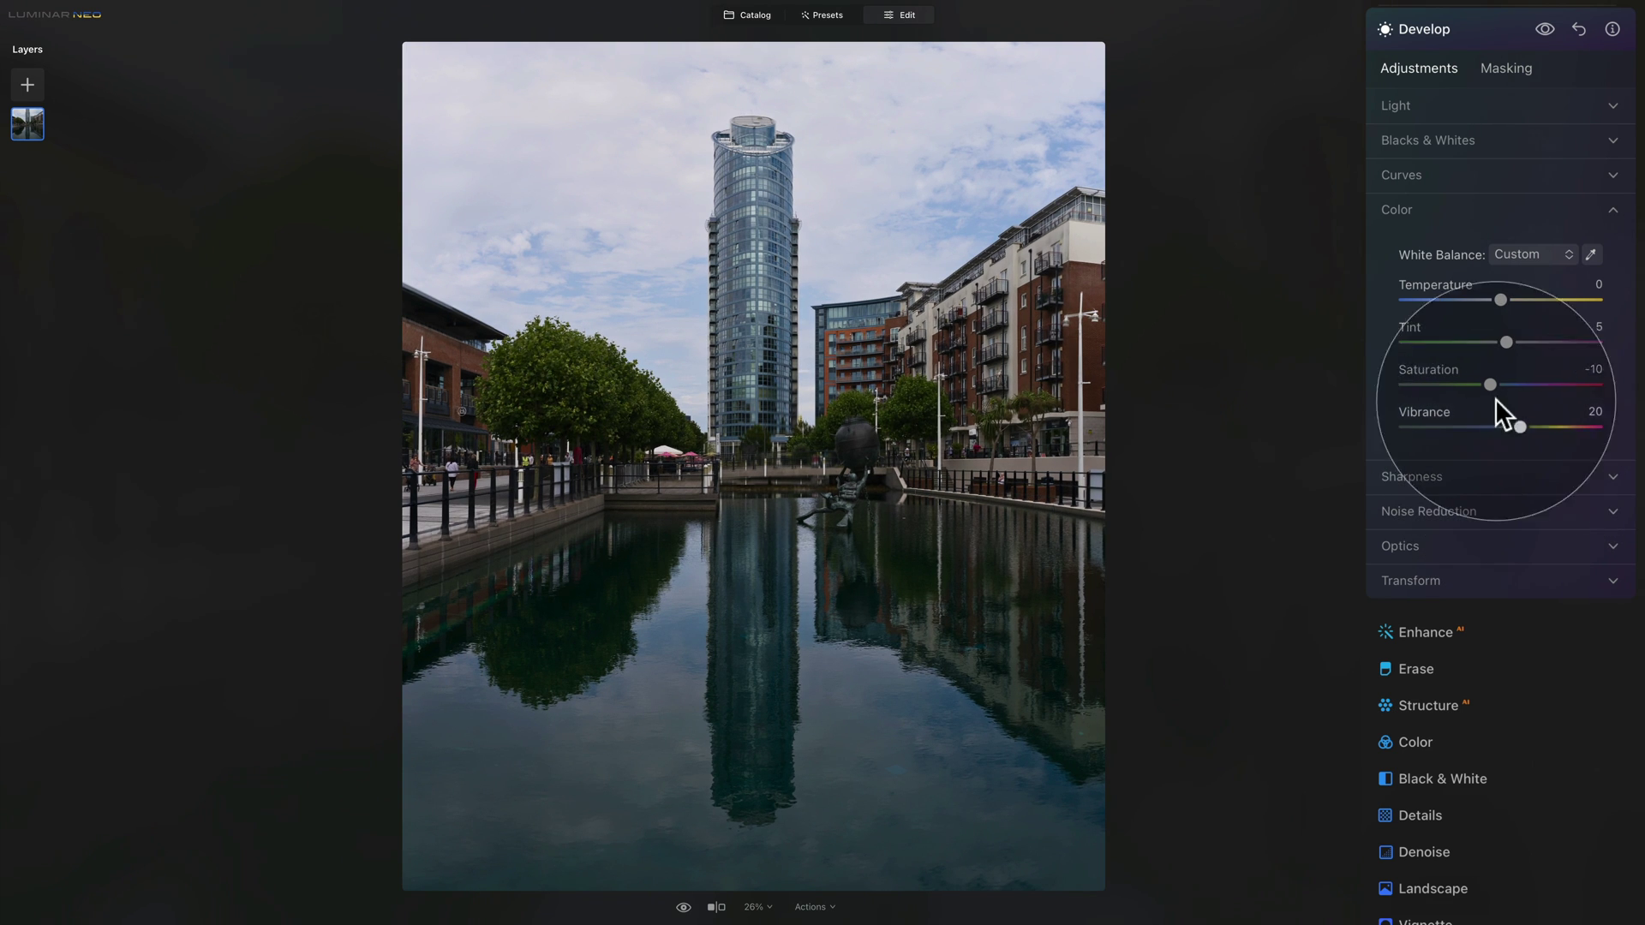
Set the Structure Amount to 20 after previewing it at full strength
click(1470, 29)
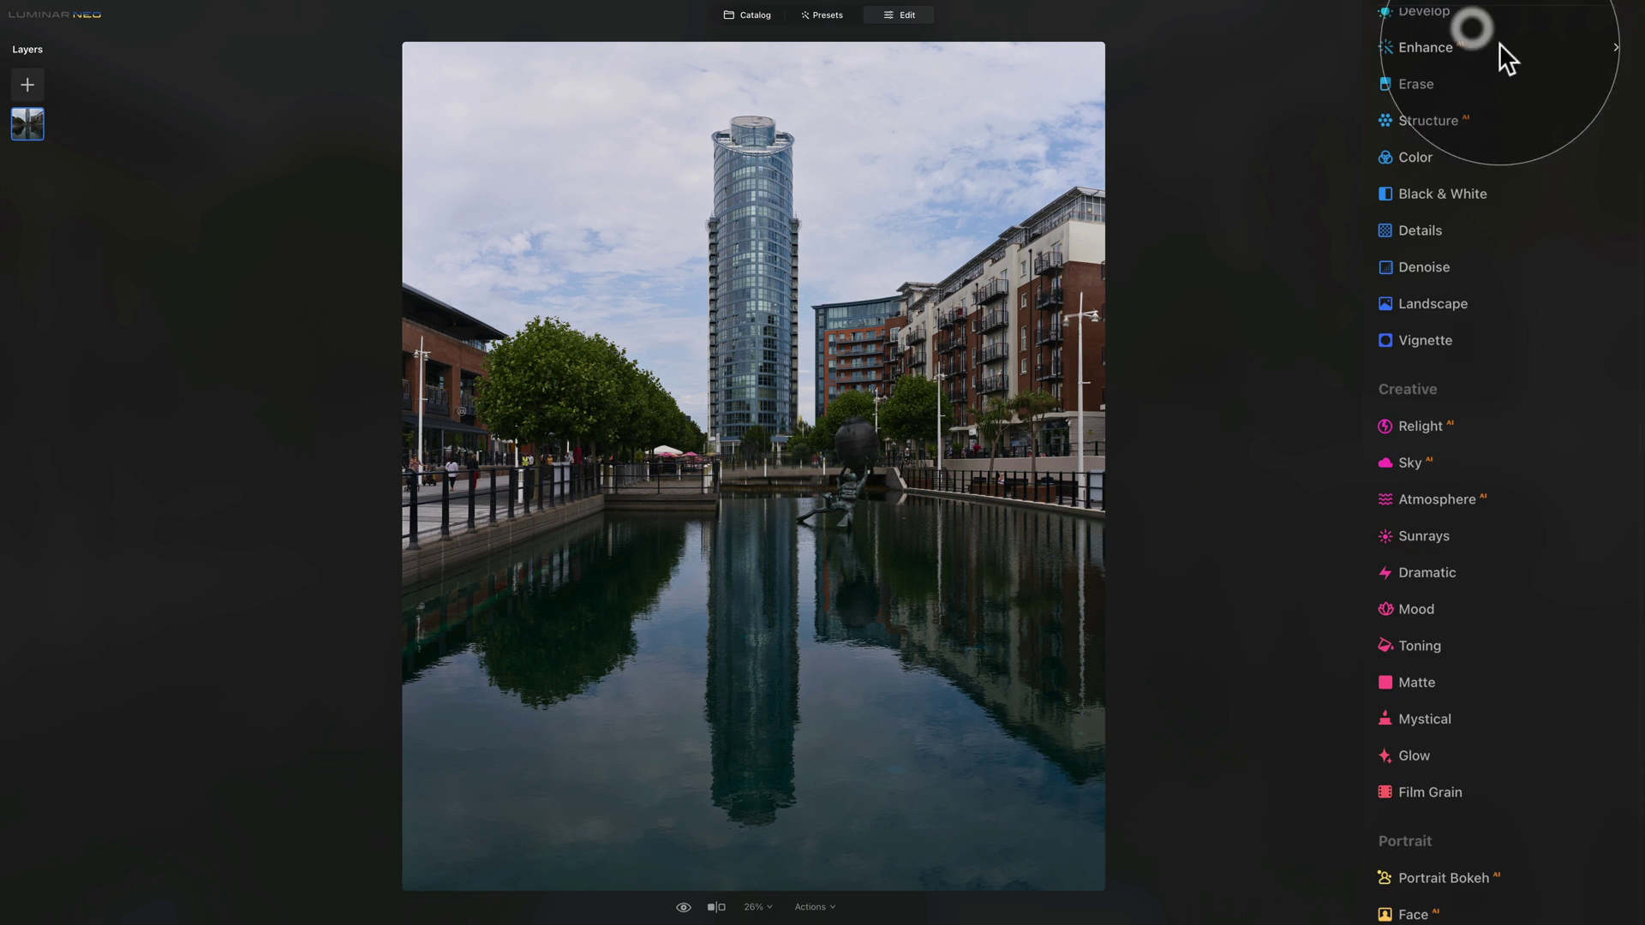
scroll(1518, 102, up, 2)
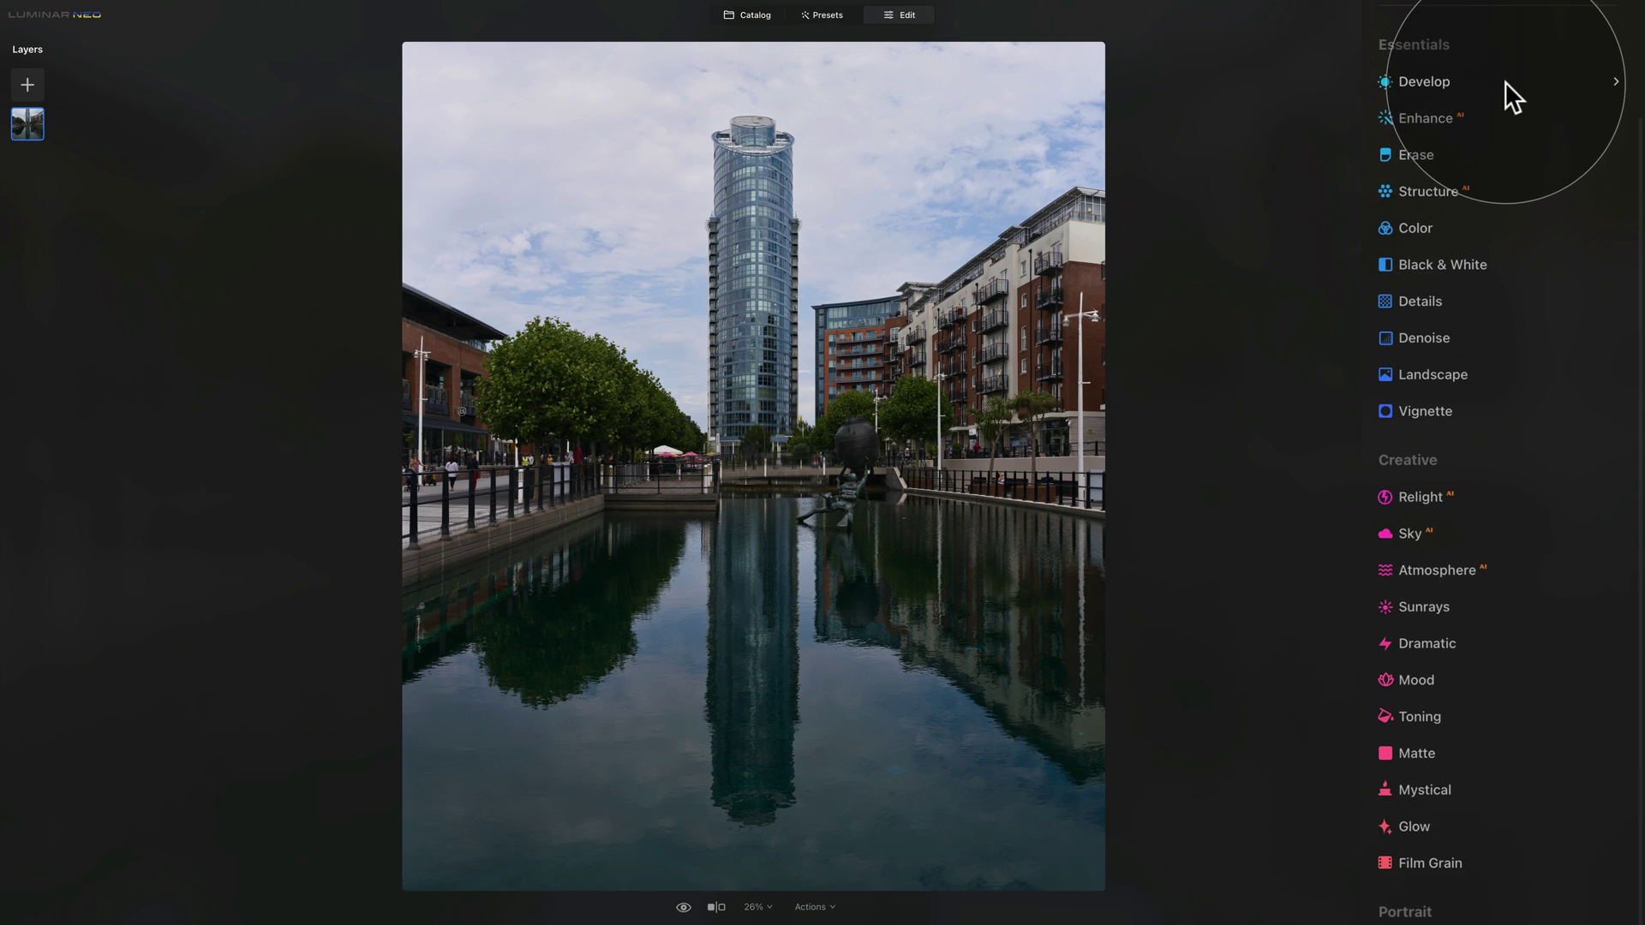
scroll(1504, 85, up, 5)
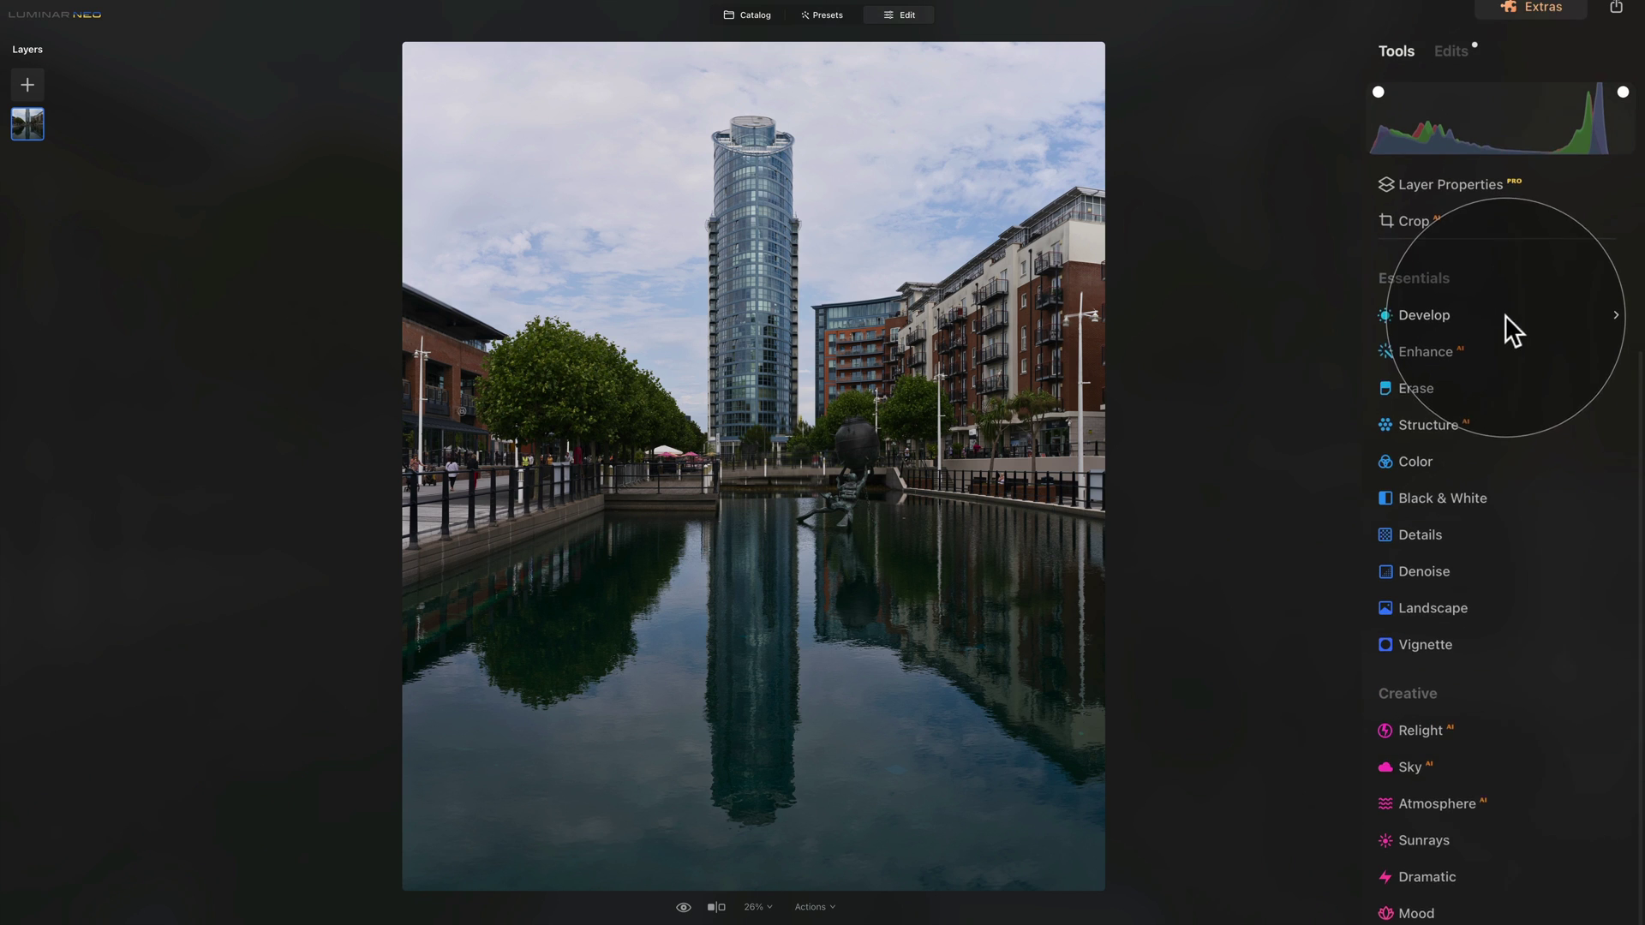
click(1446, 438)
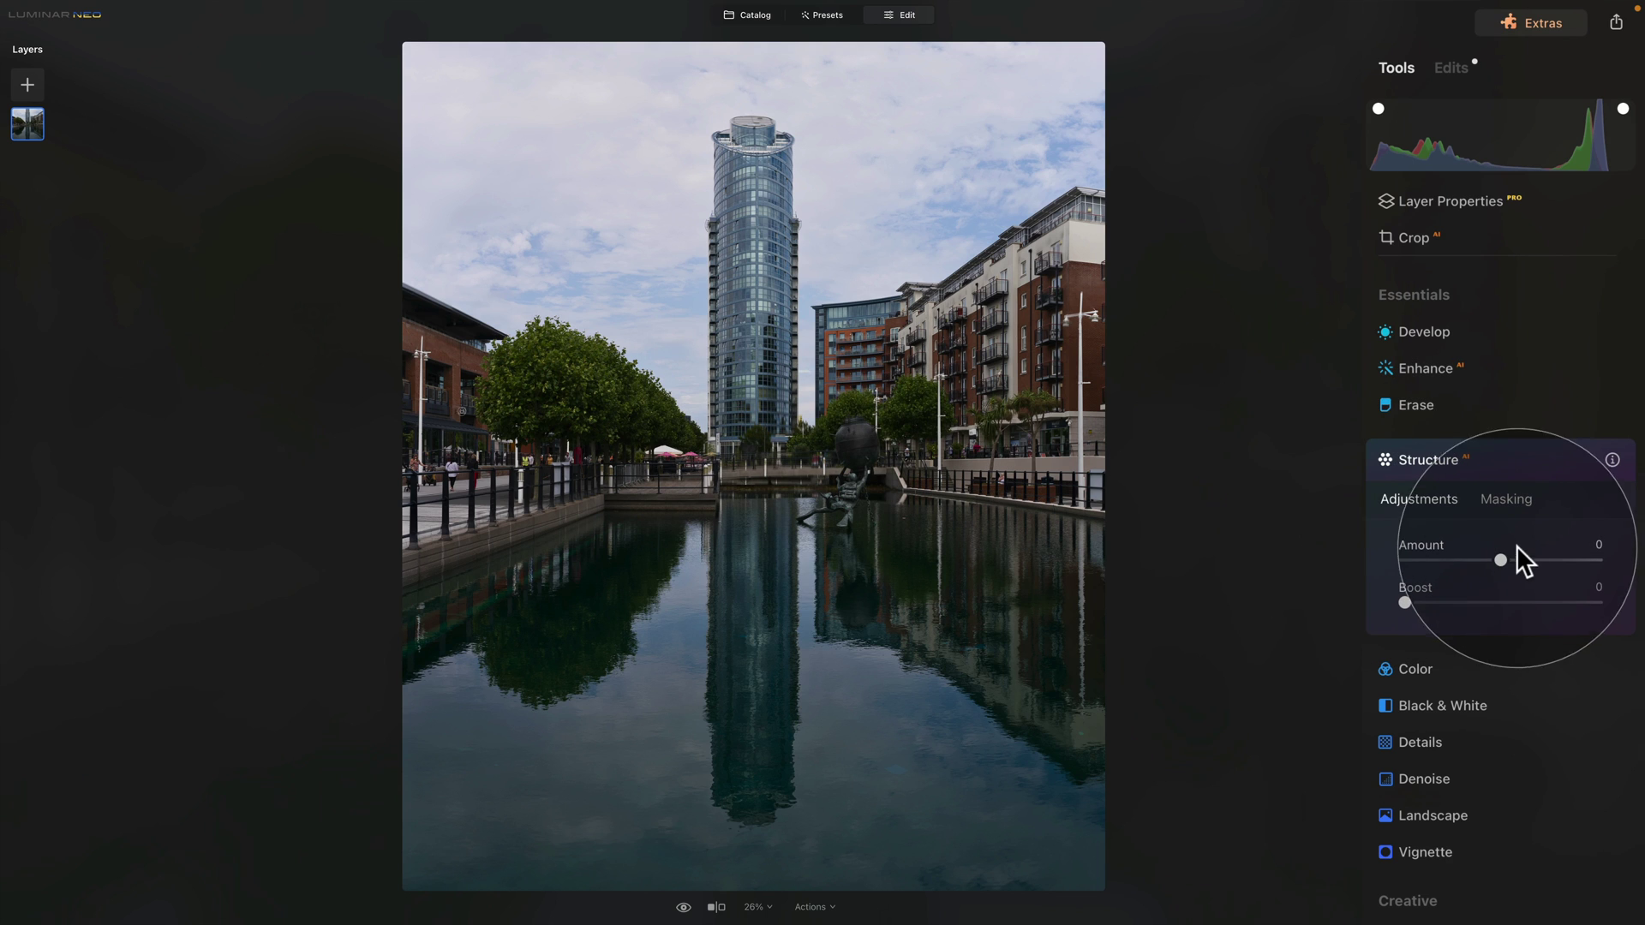
drag(1499, 558, 1517, 557)
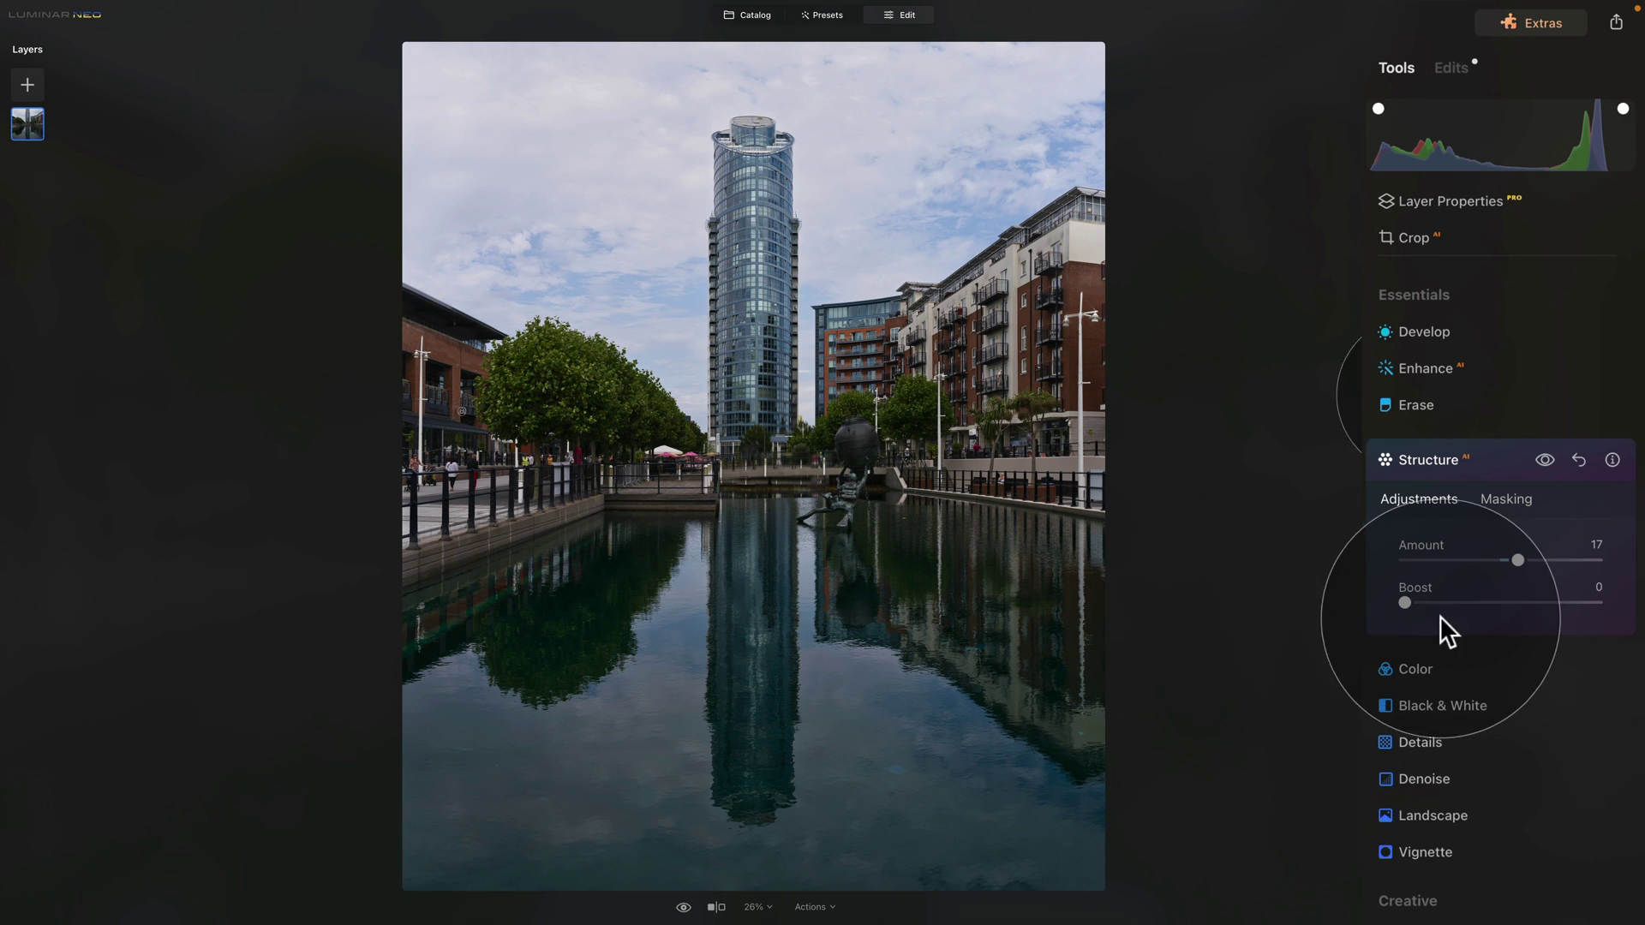
drag(1517, 560, 1628, 561)
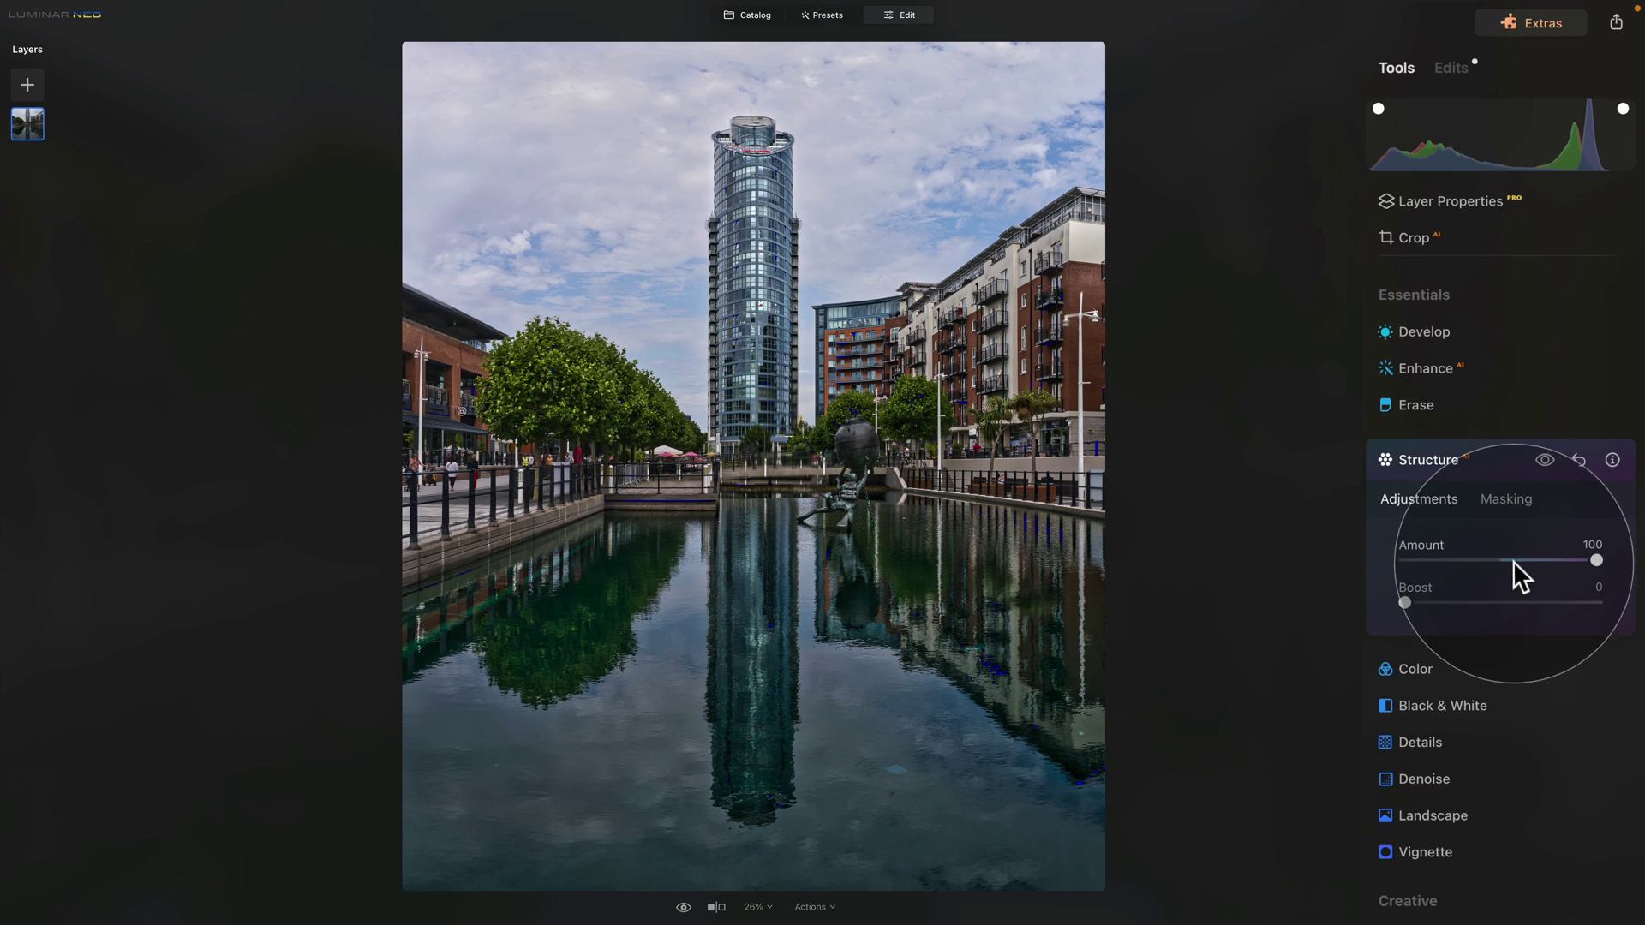
click(1520, 559)
drag(1518, 557, 1520, 556)
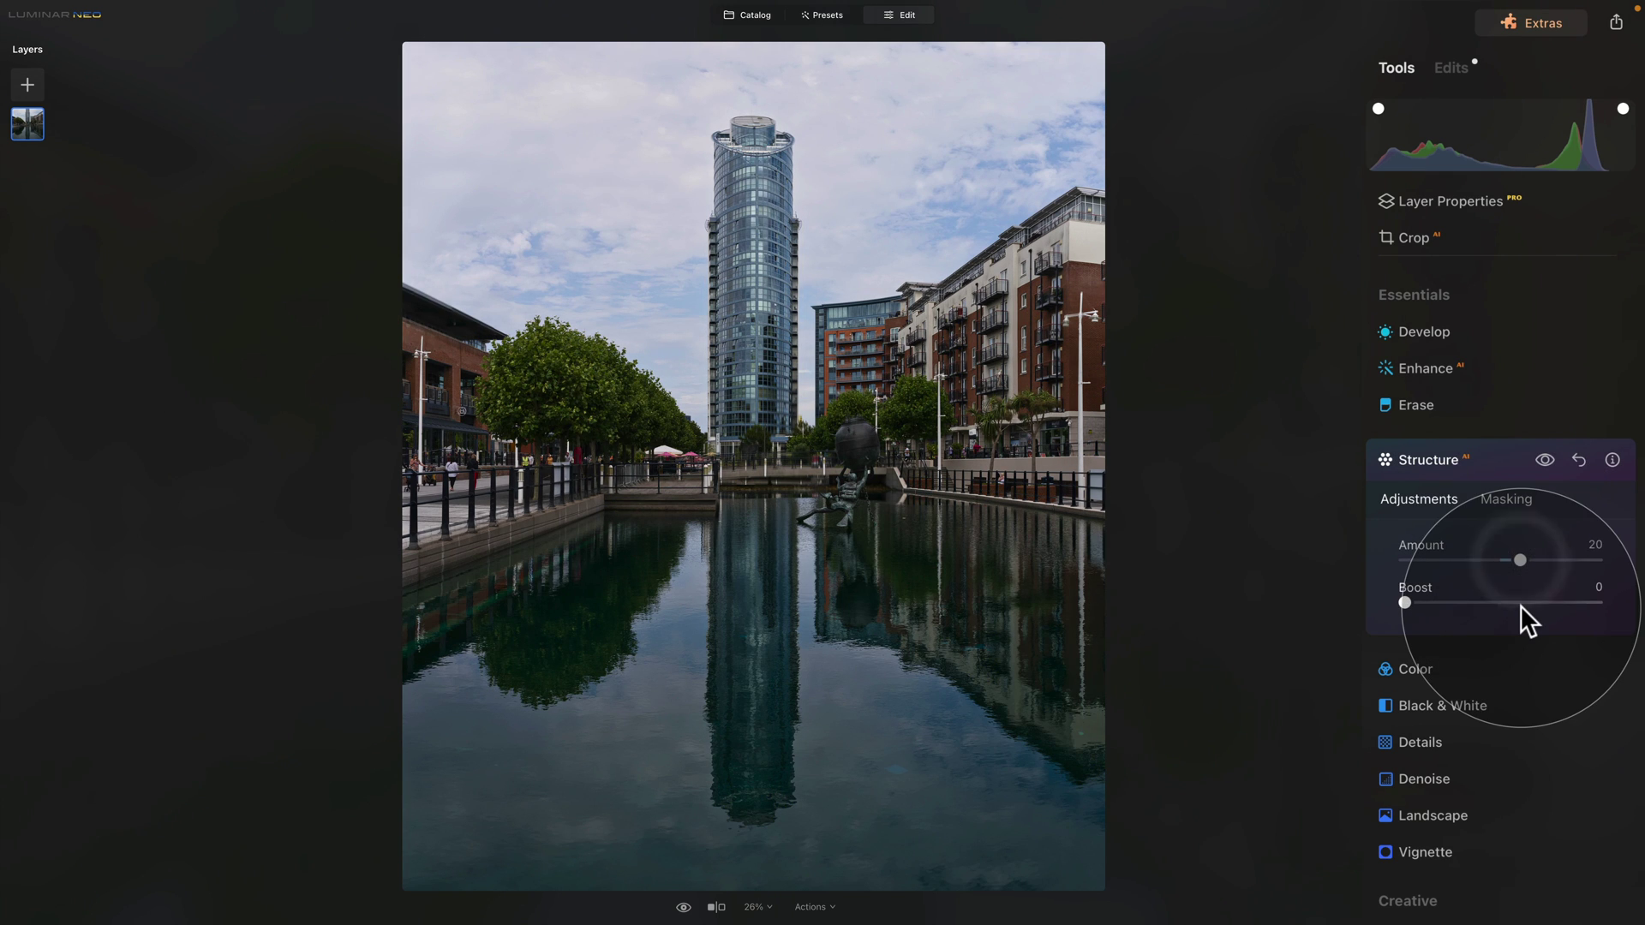
Set Small Details 20, Medium Details 15 and Details Masking 70, checking sharpness at 100% zoom
click(1447, 459)
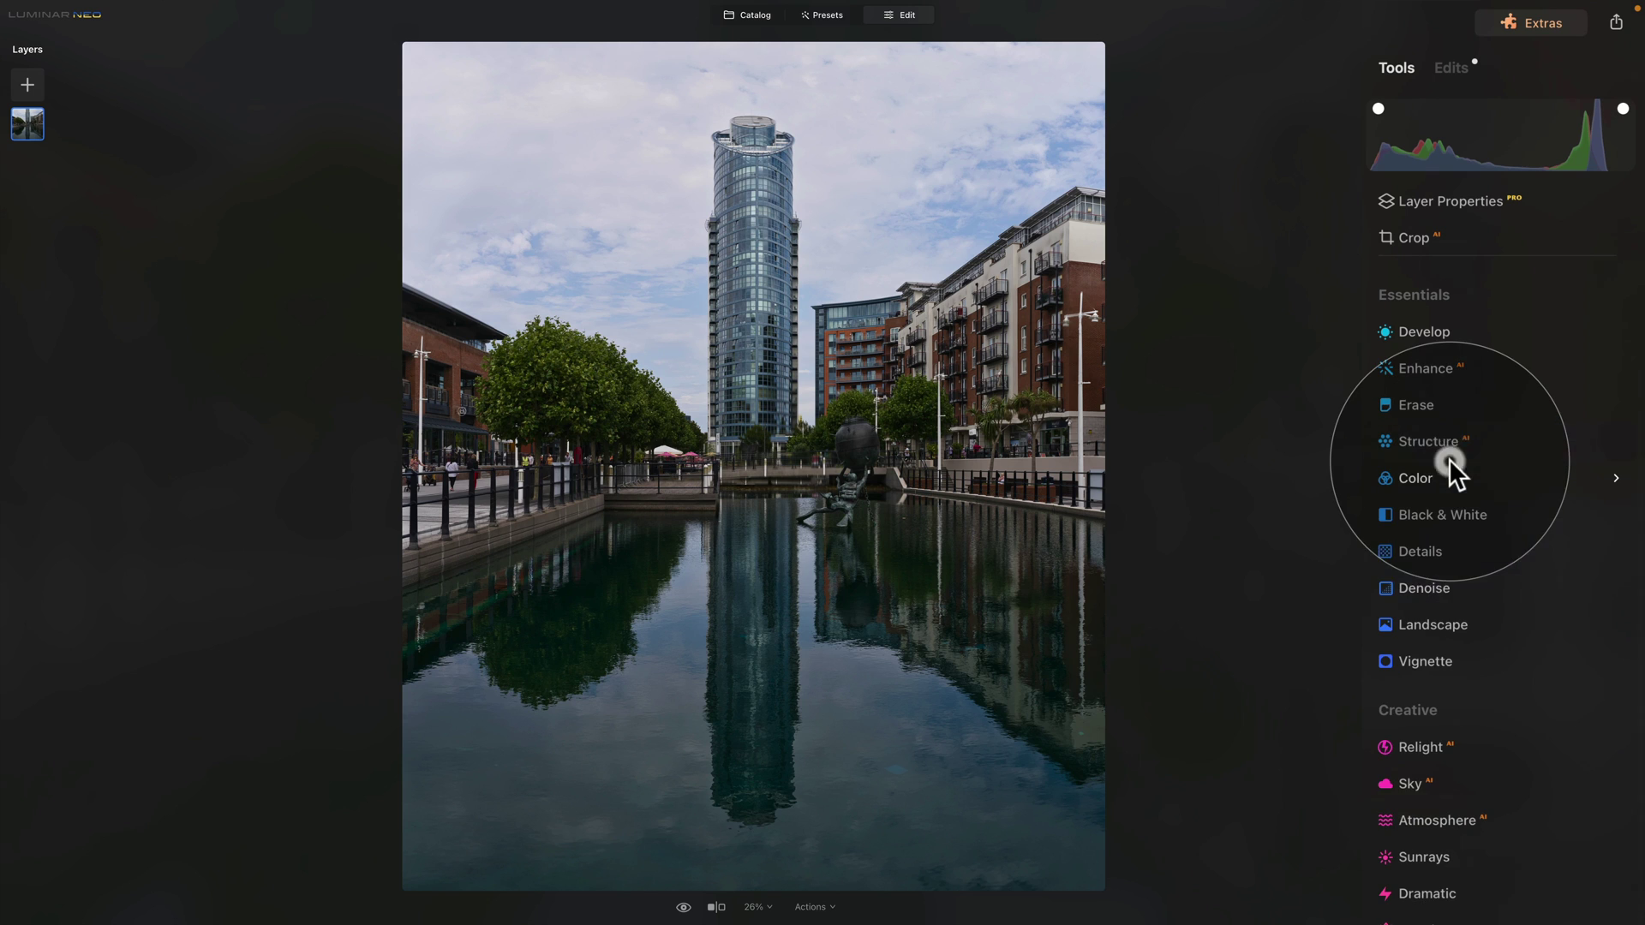
click(1430, 550)
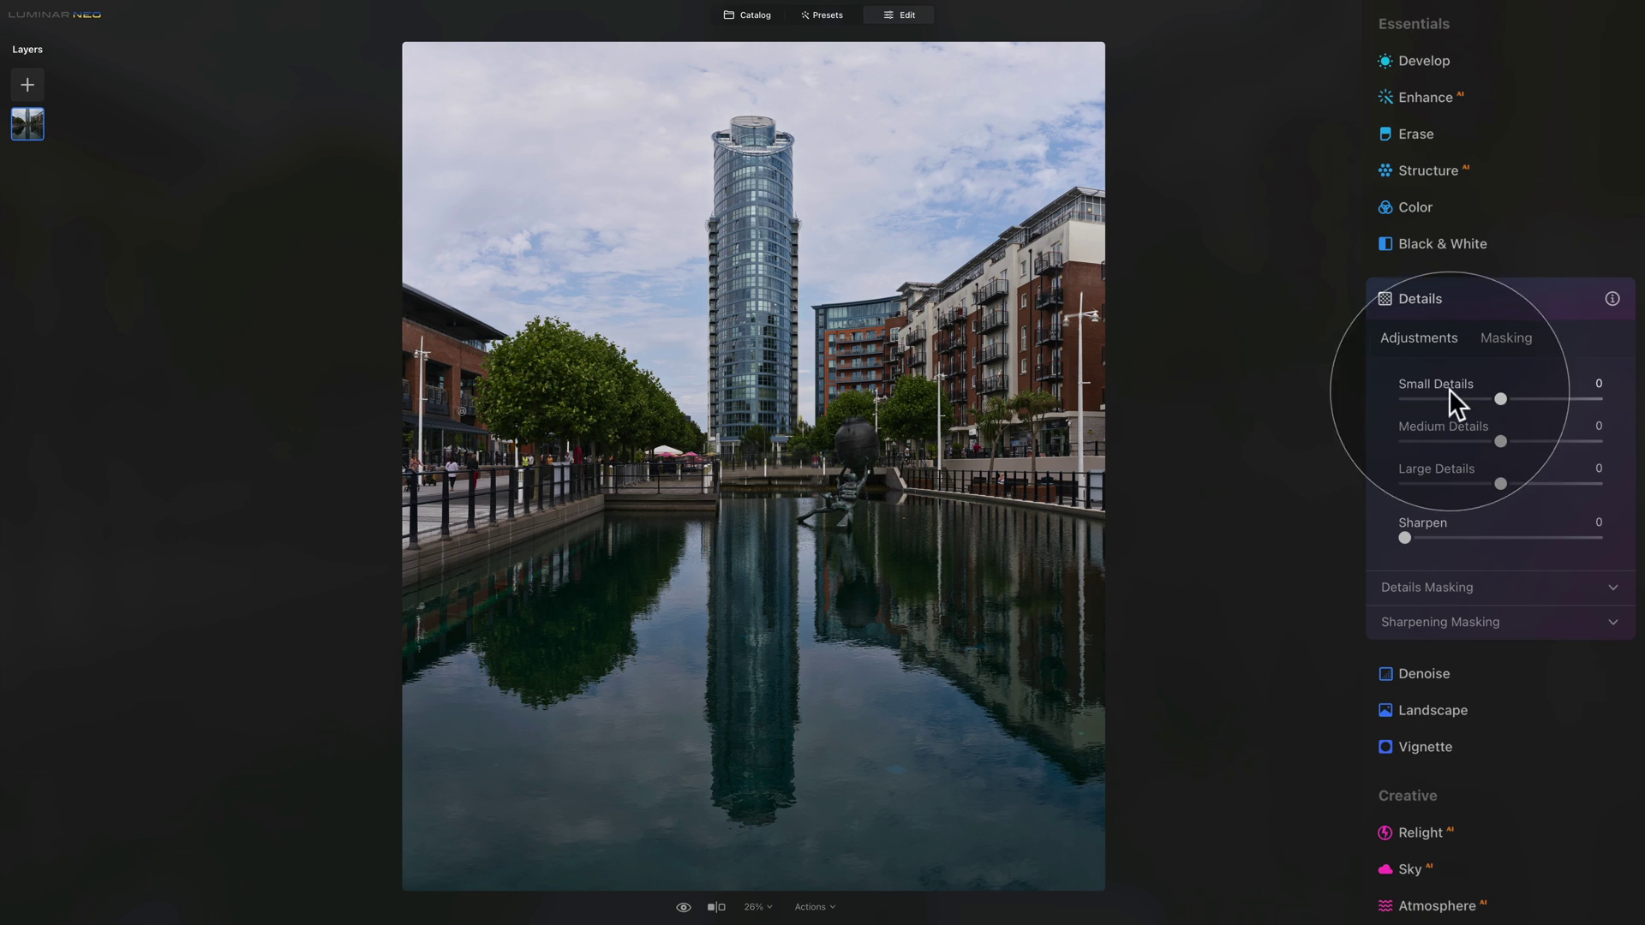
drag(1503, 403, 1520, 396)
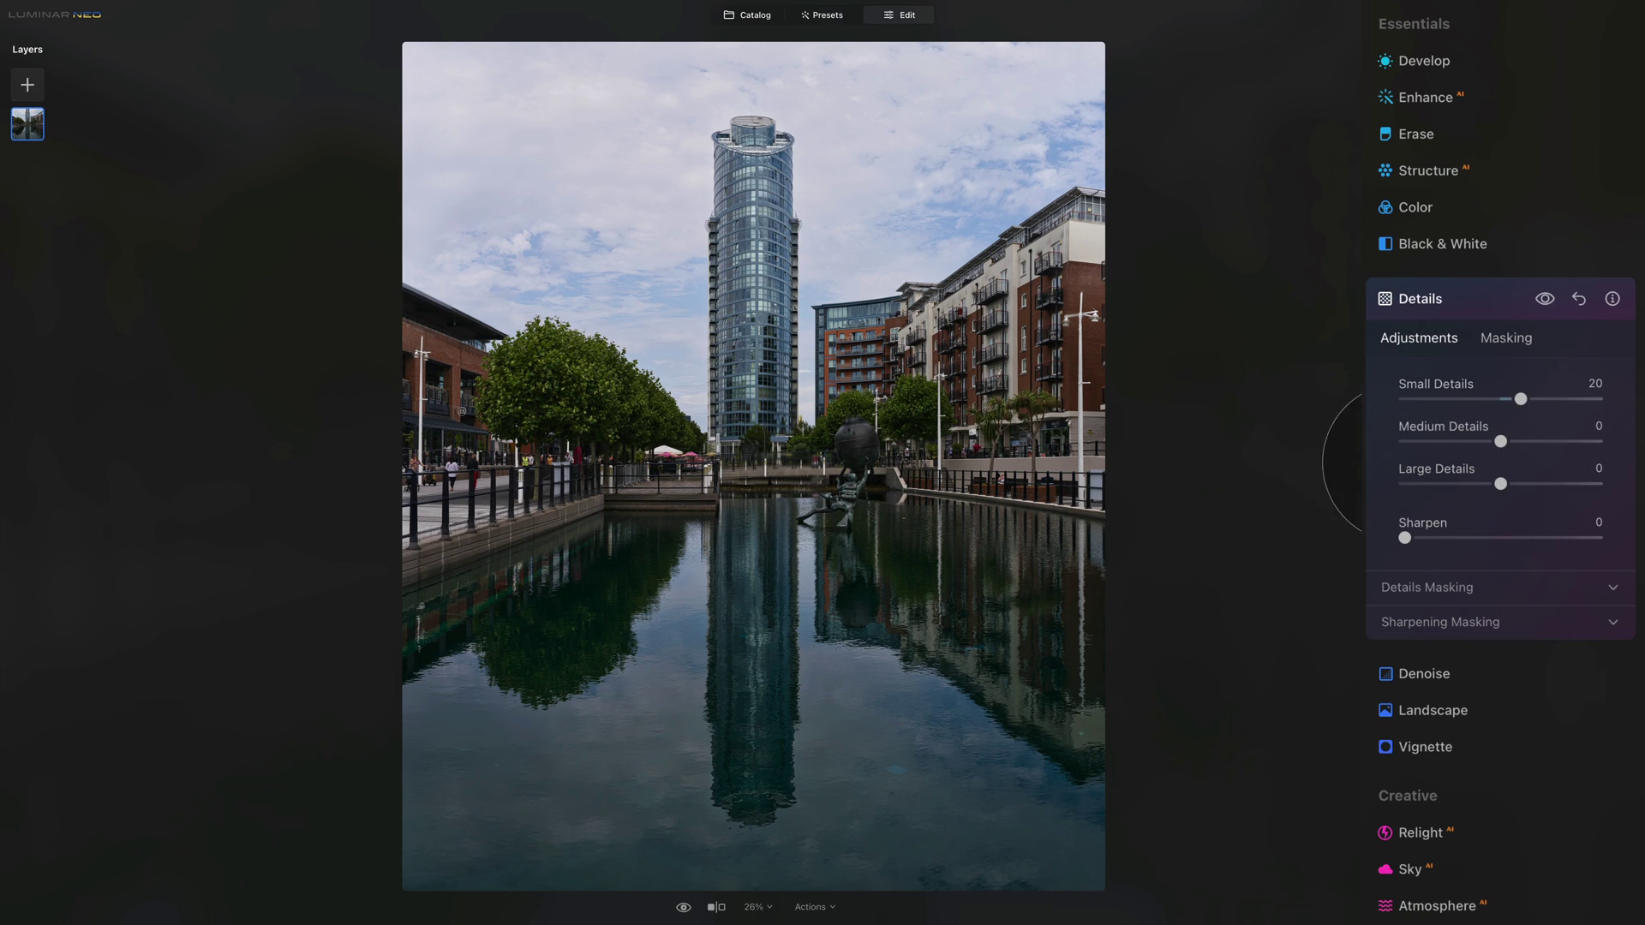
click(864, 301)
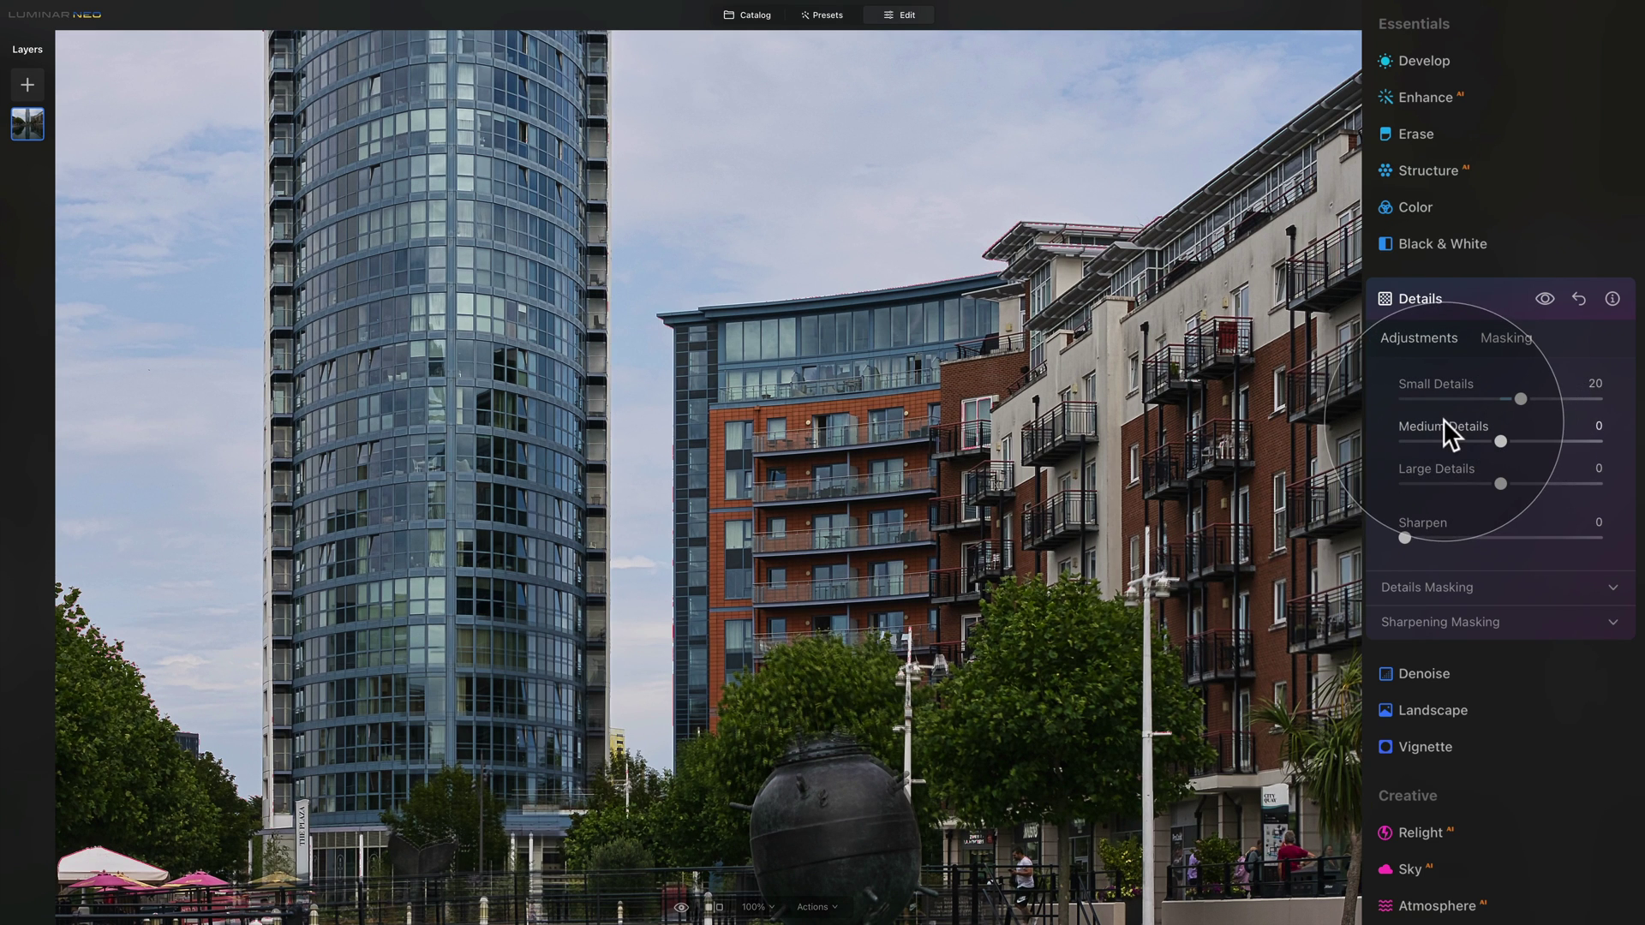
drag(1499, 437, 1512, 439)
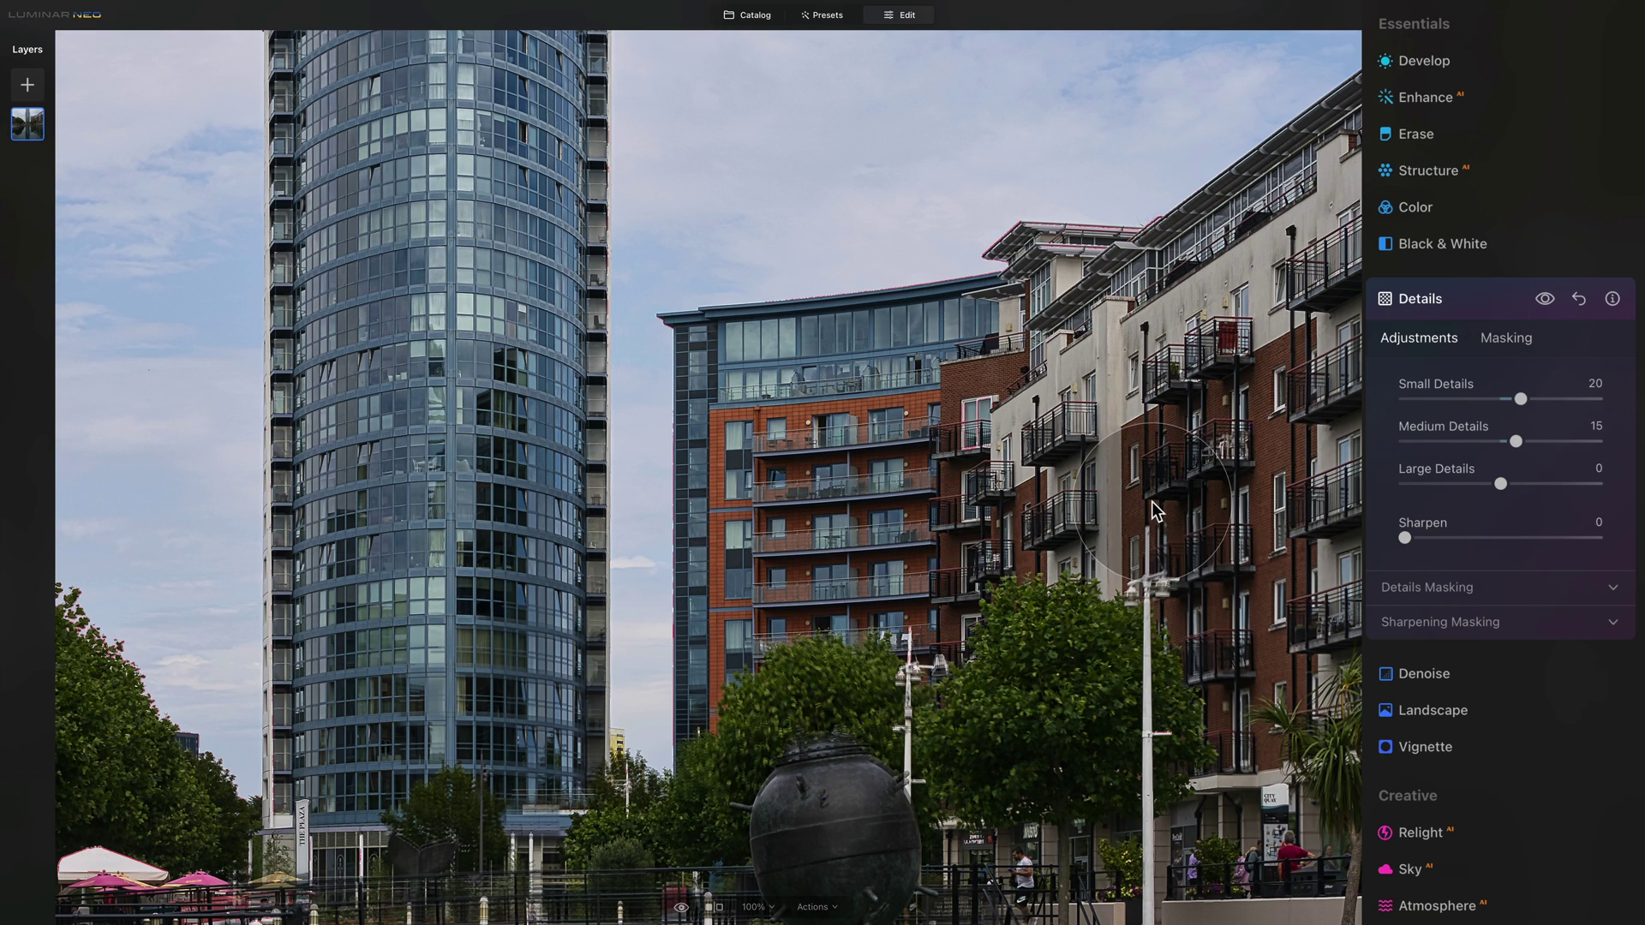
click(1447, 589)
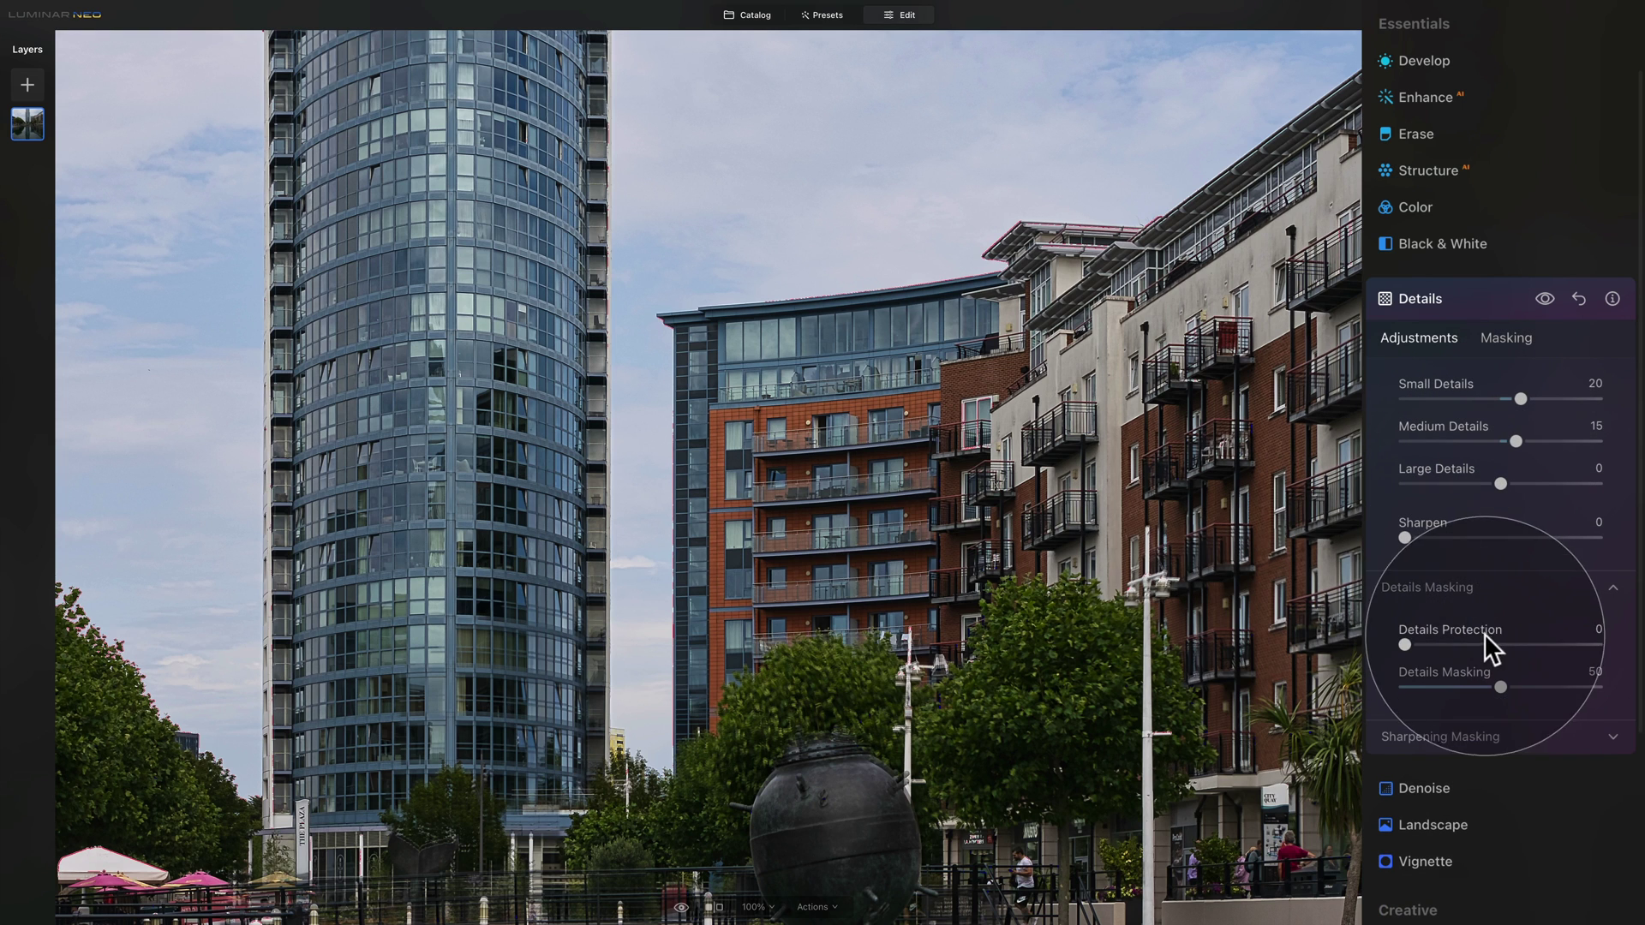
drag(1499, 686, 1539, 686)
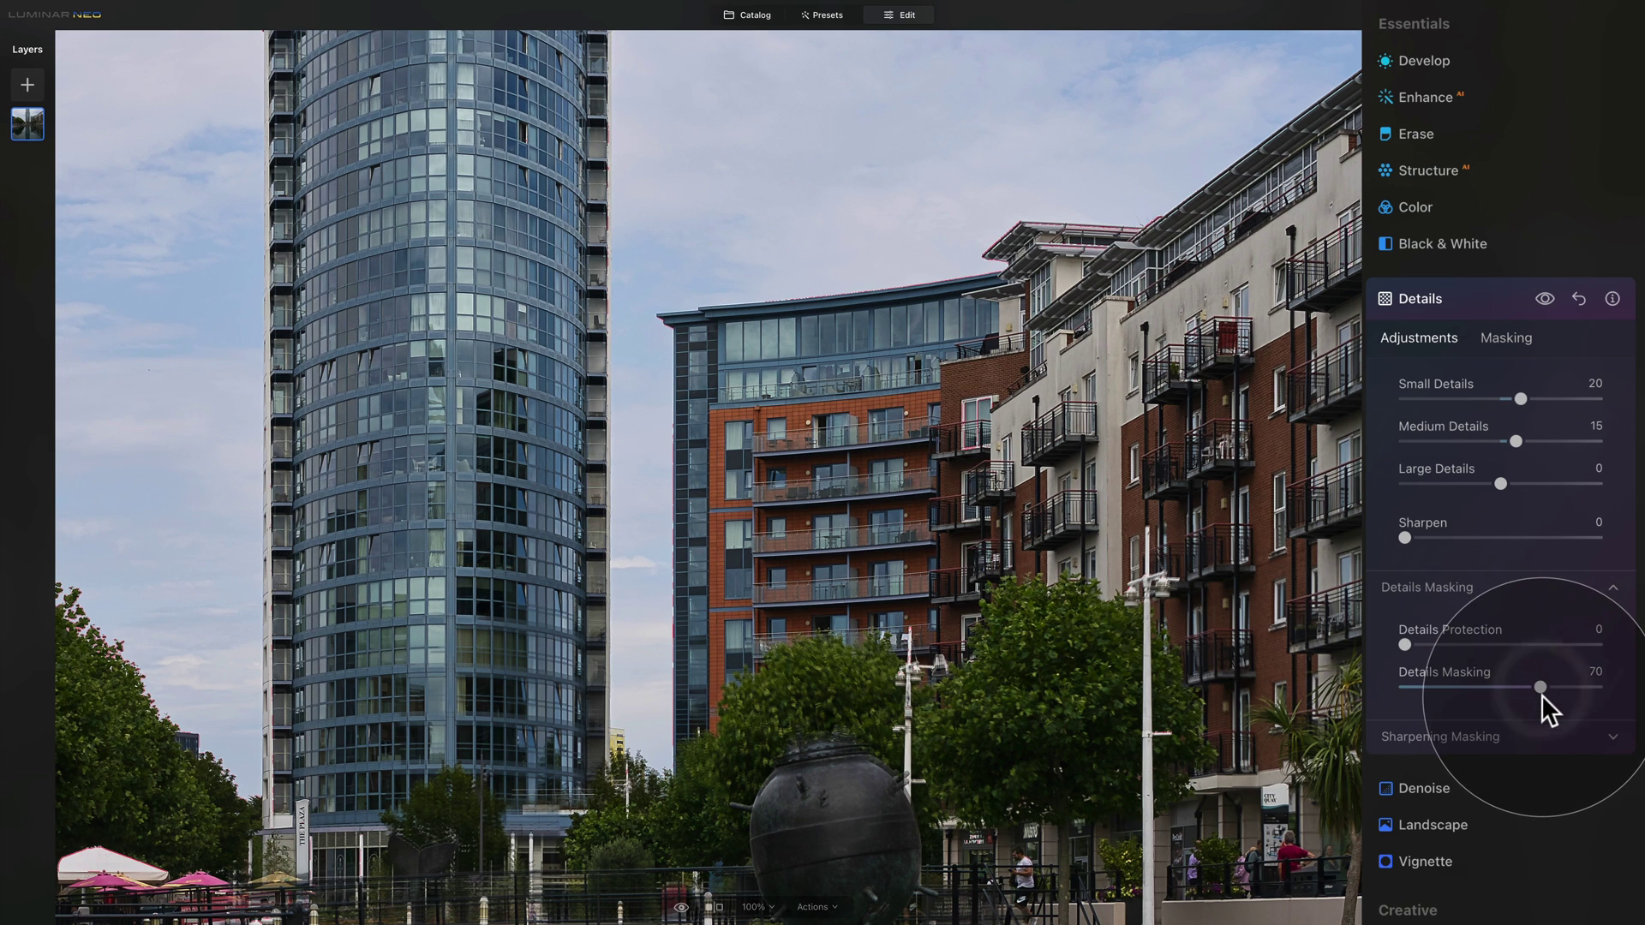
click(1455, 587)
click(1441, 302)
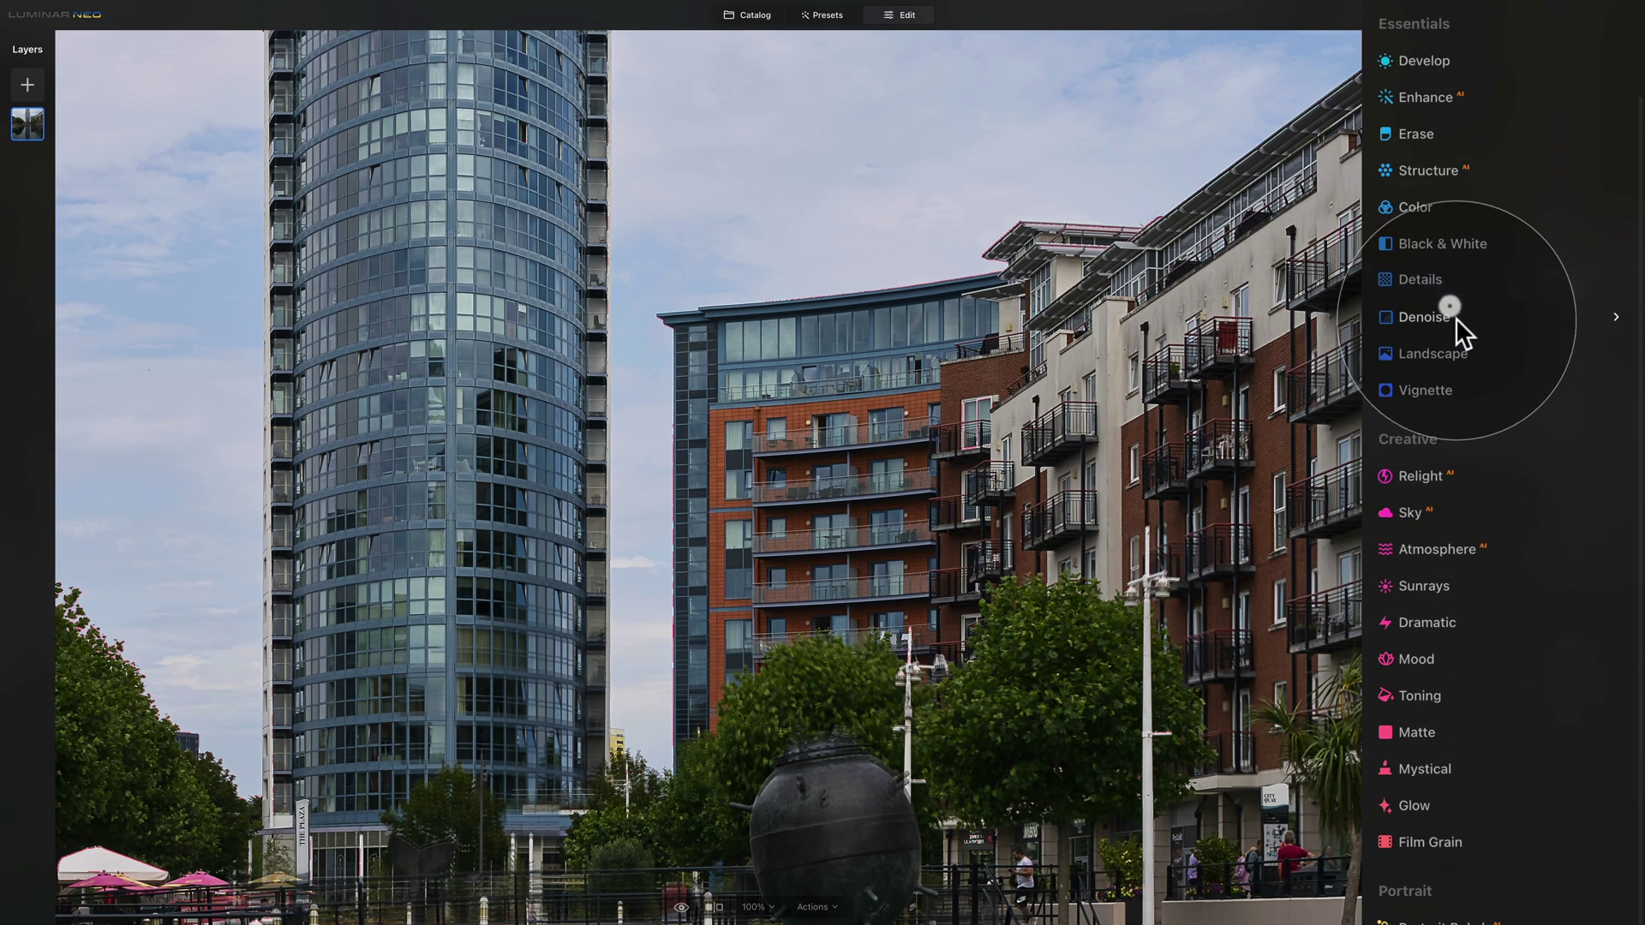
click(784, 352)
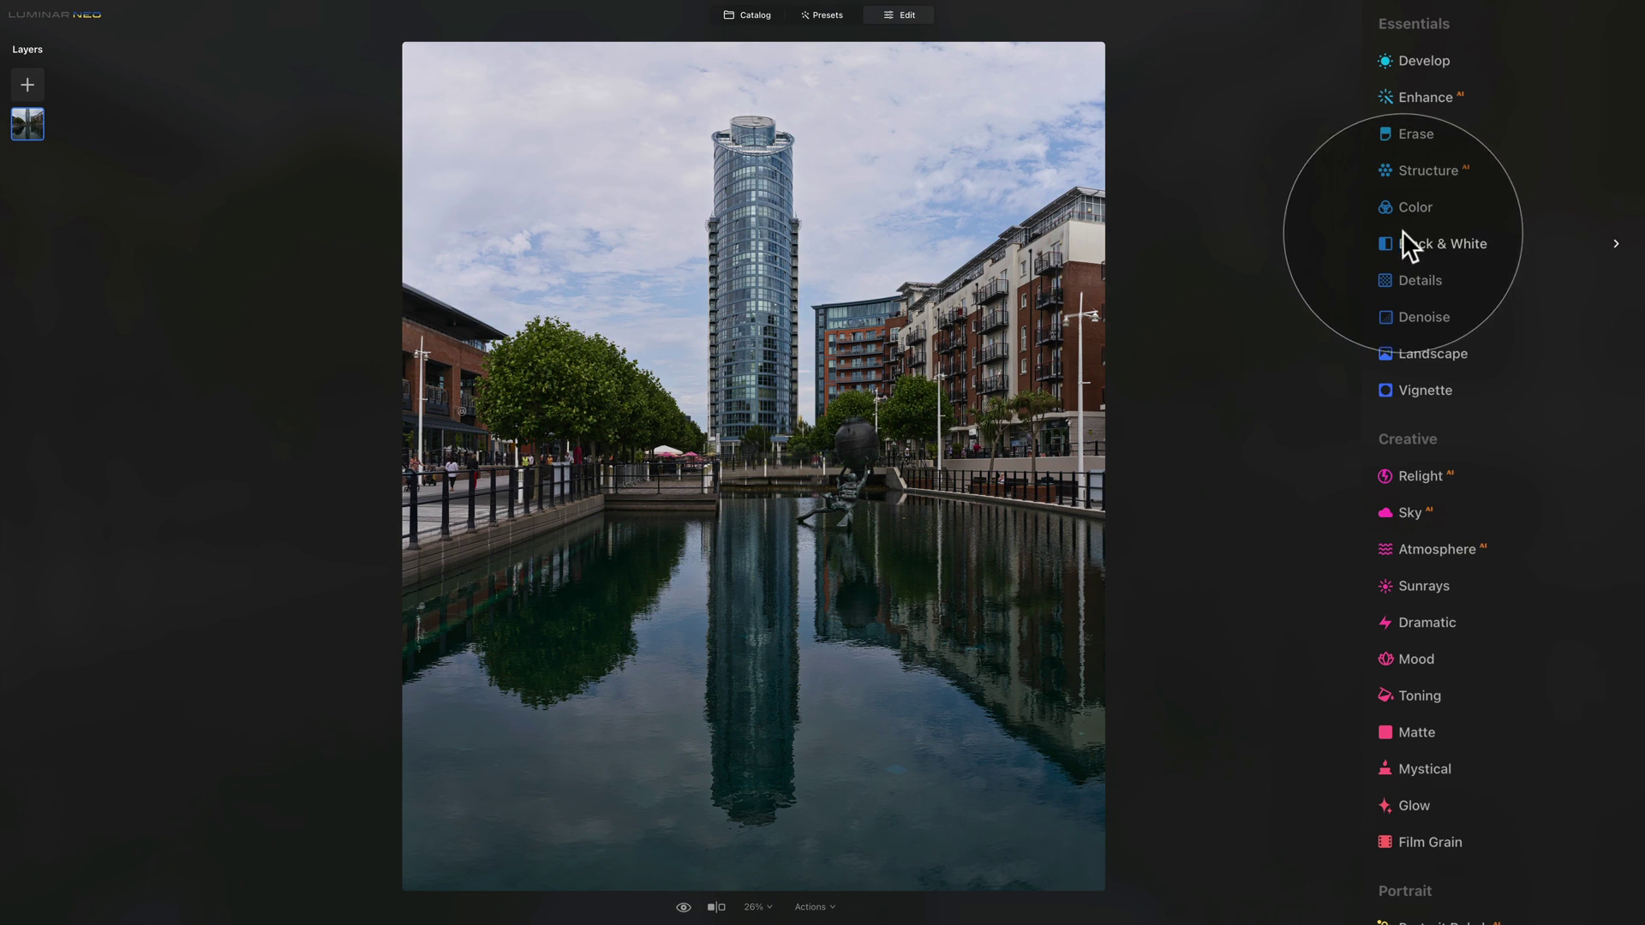
Raise the Enhance tool's Accent slider to 30, leaving Sky Enhancer at 0
click(1433, 96)
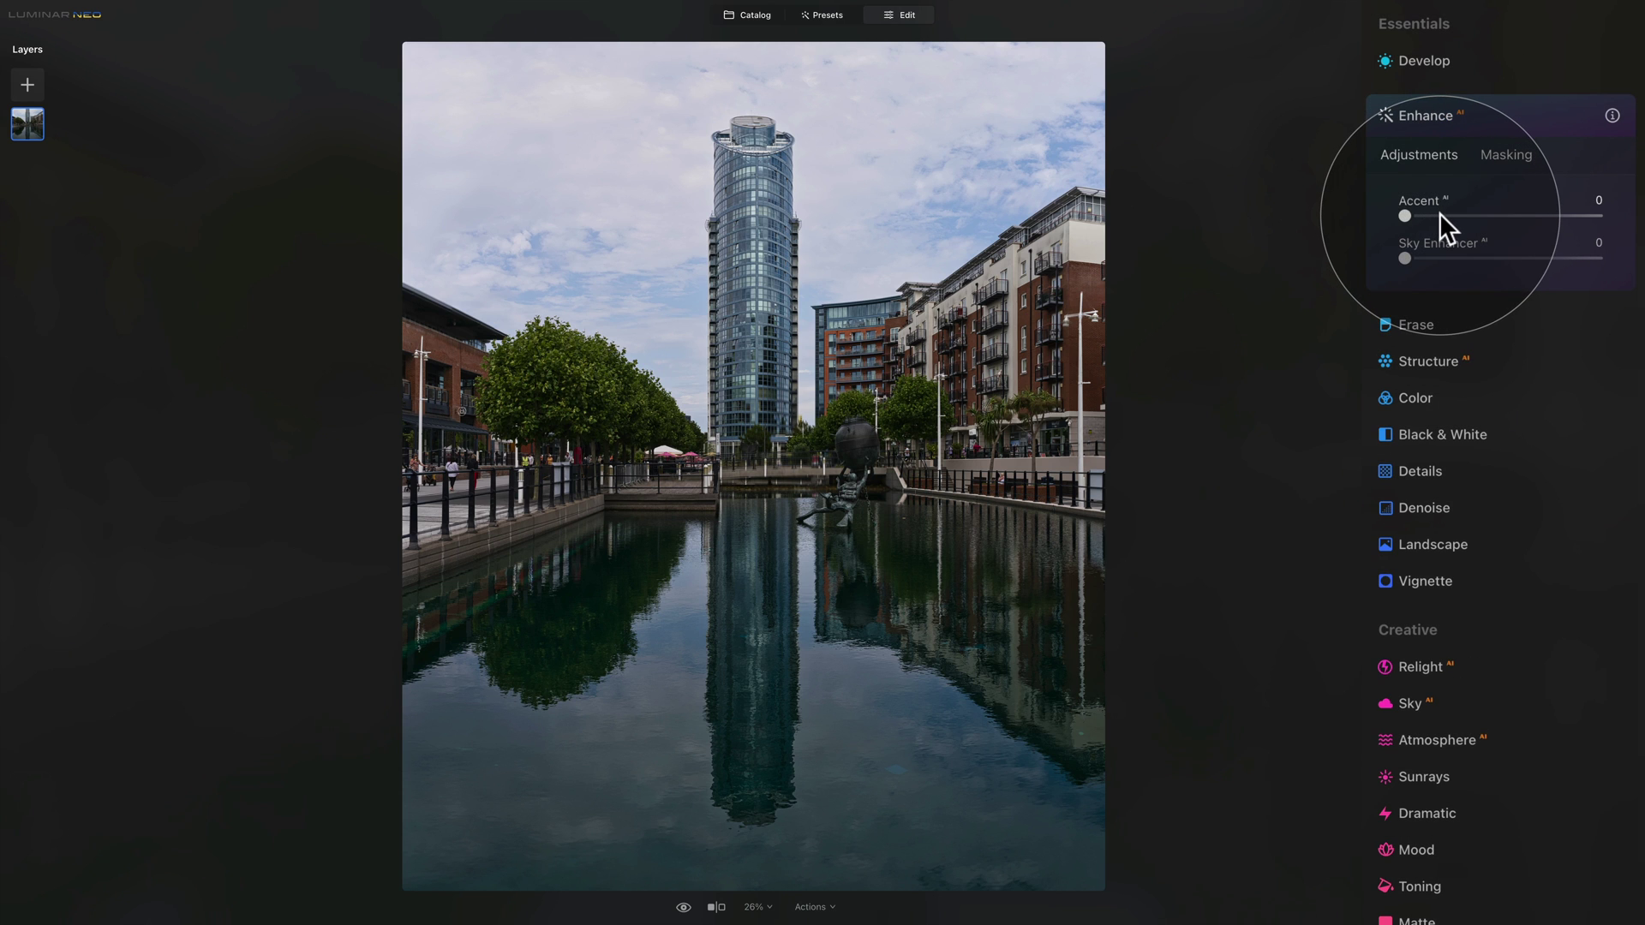
drag(1441, 215, 1467, 219)
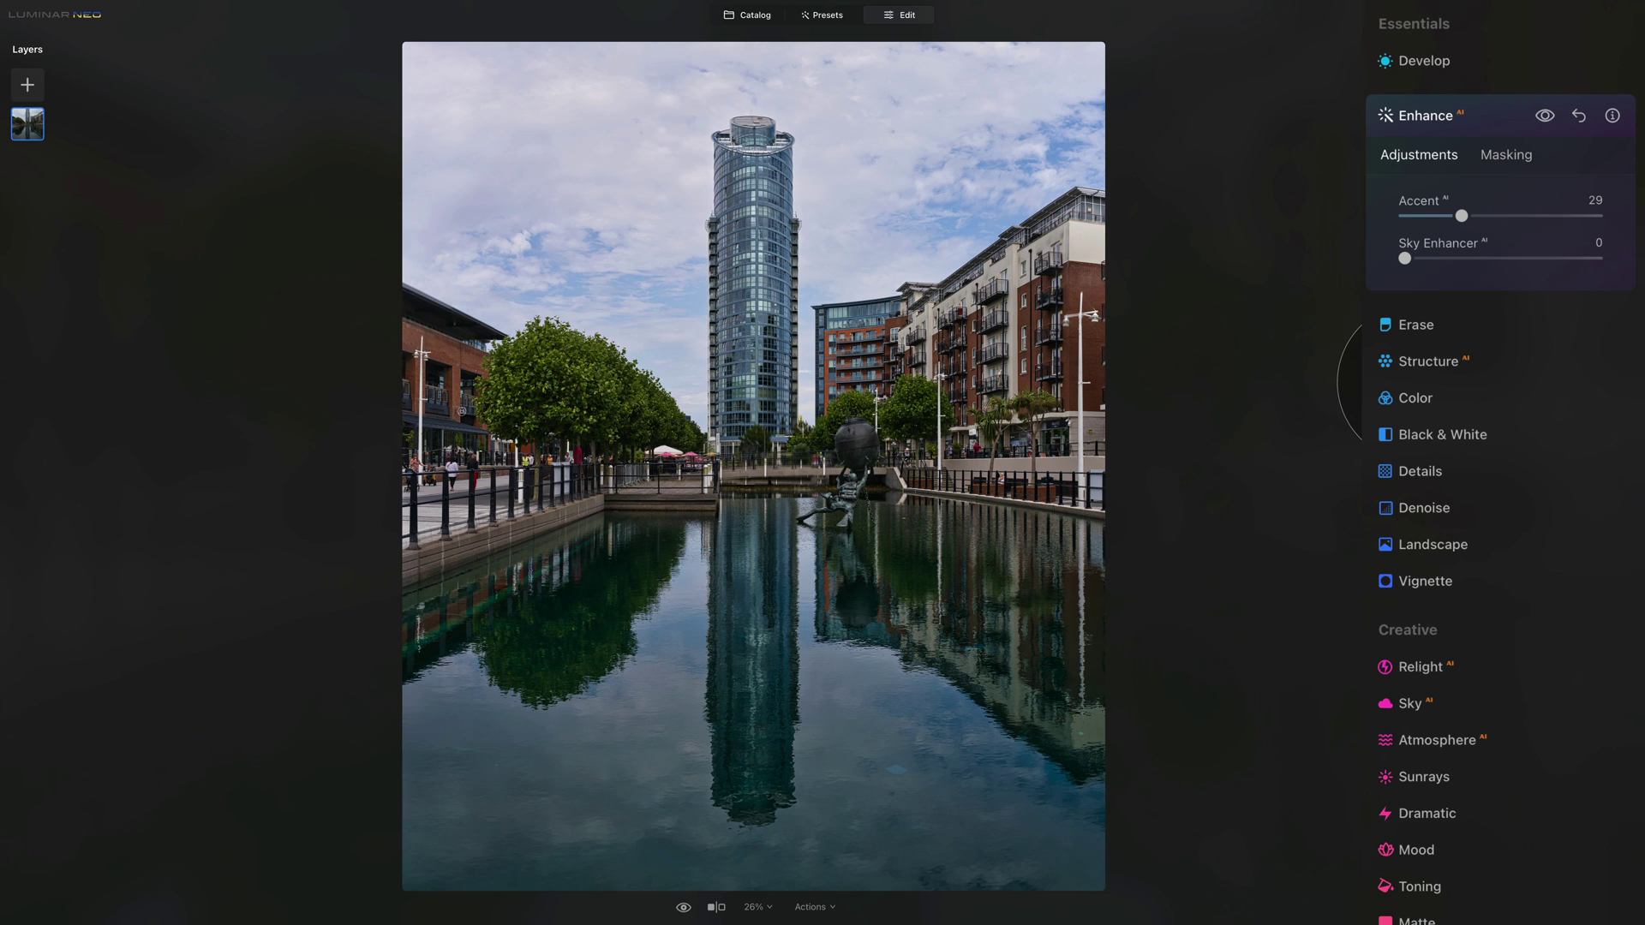
click(1462, 213)
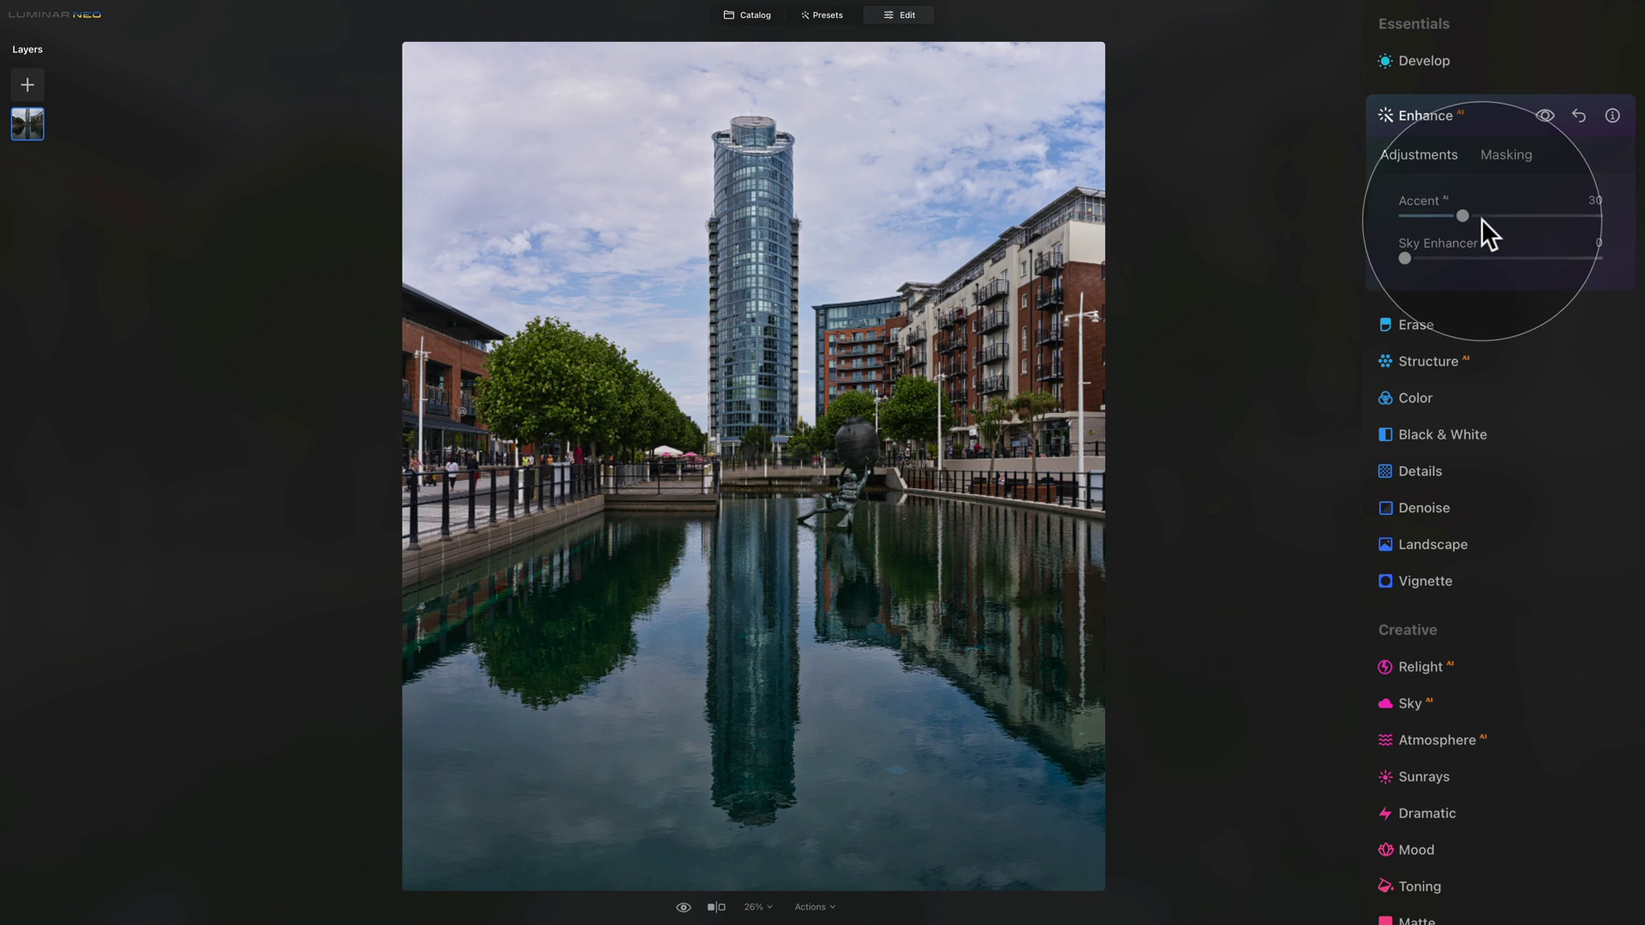
Add a Vignette with Amount -40 and Inner Light 8, comparing it on and off
click(1489, 111)
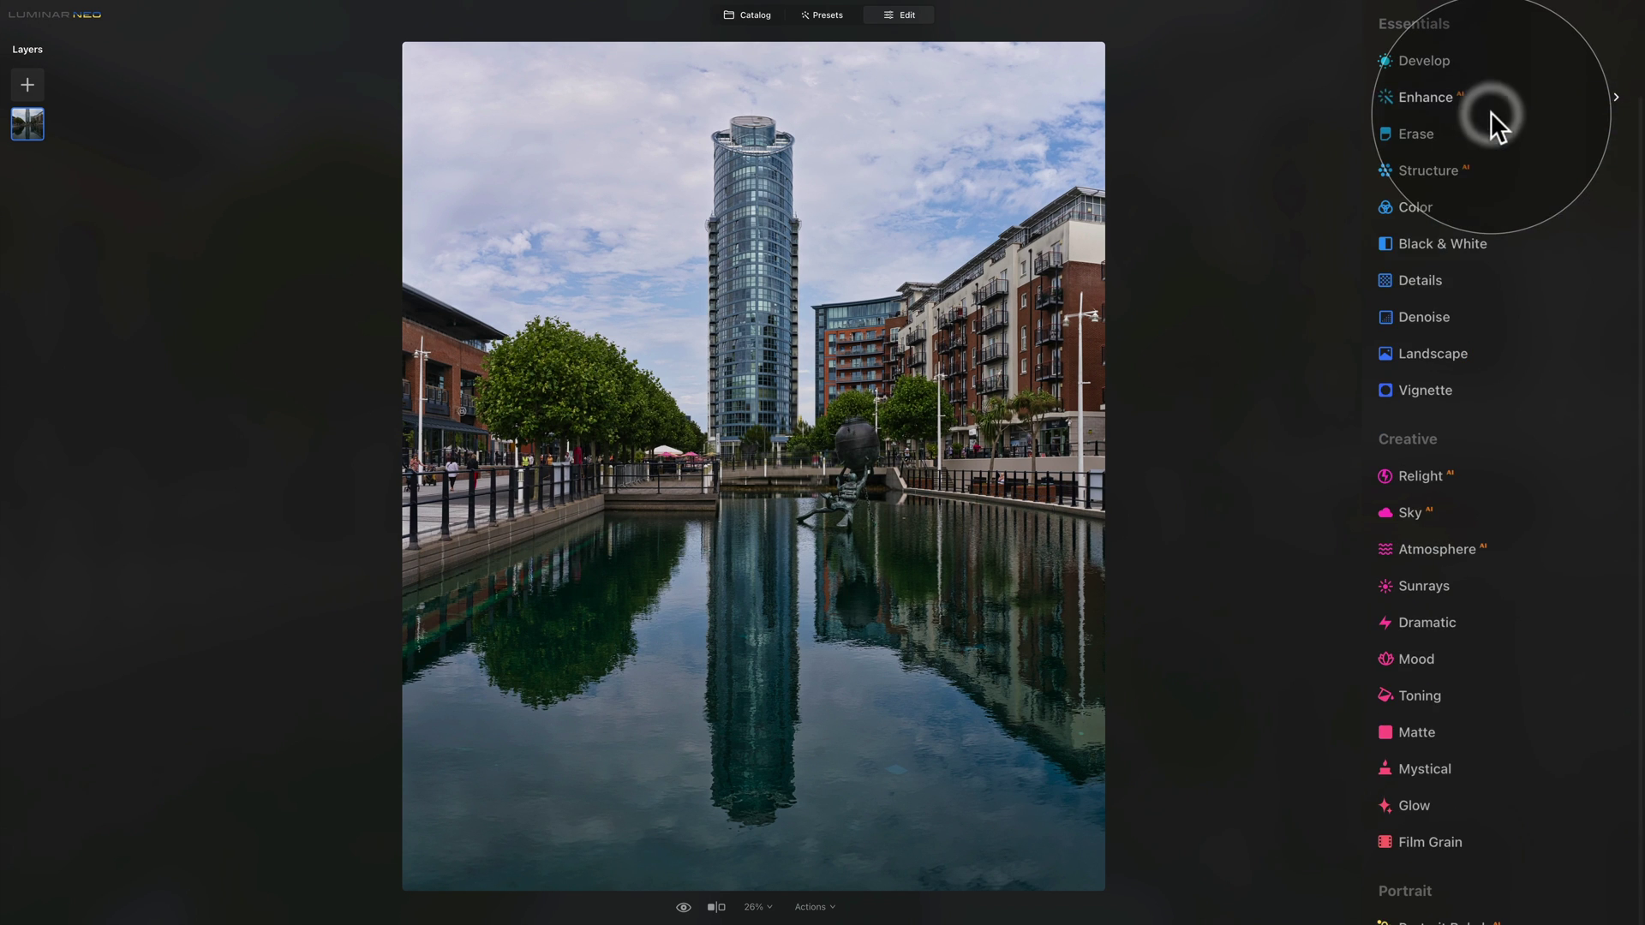
scroll(1435, 527, down, 2)
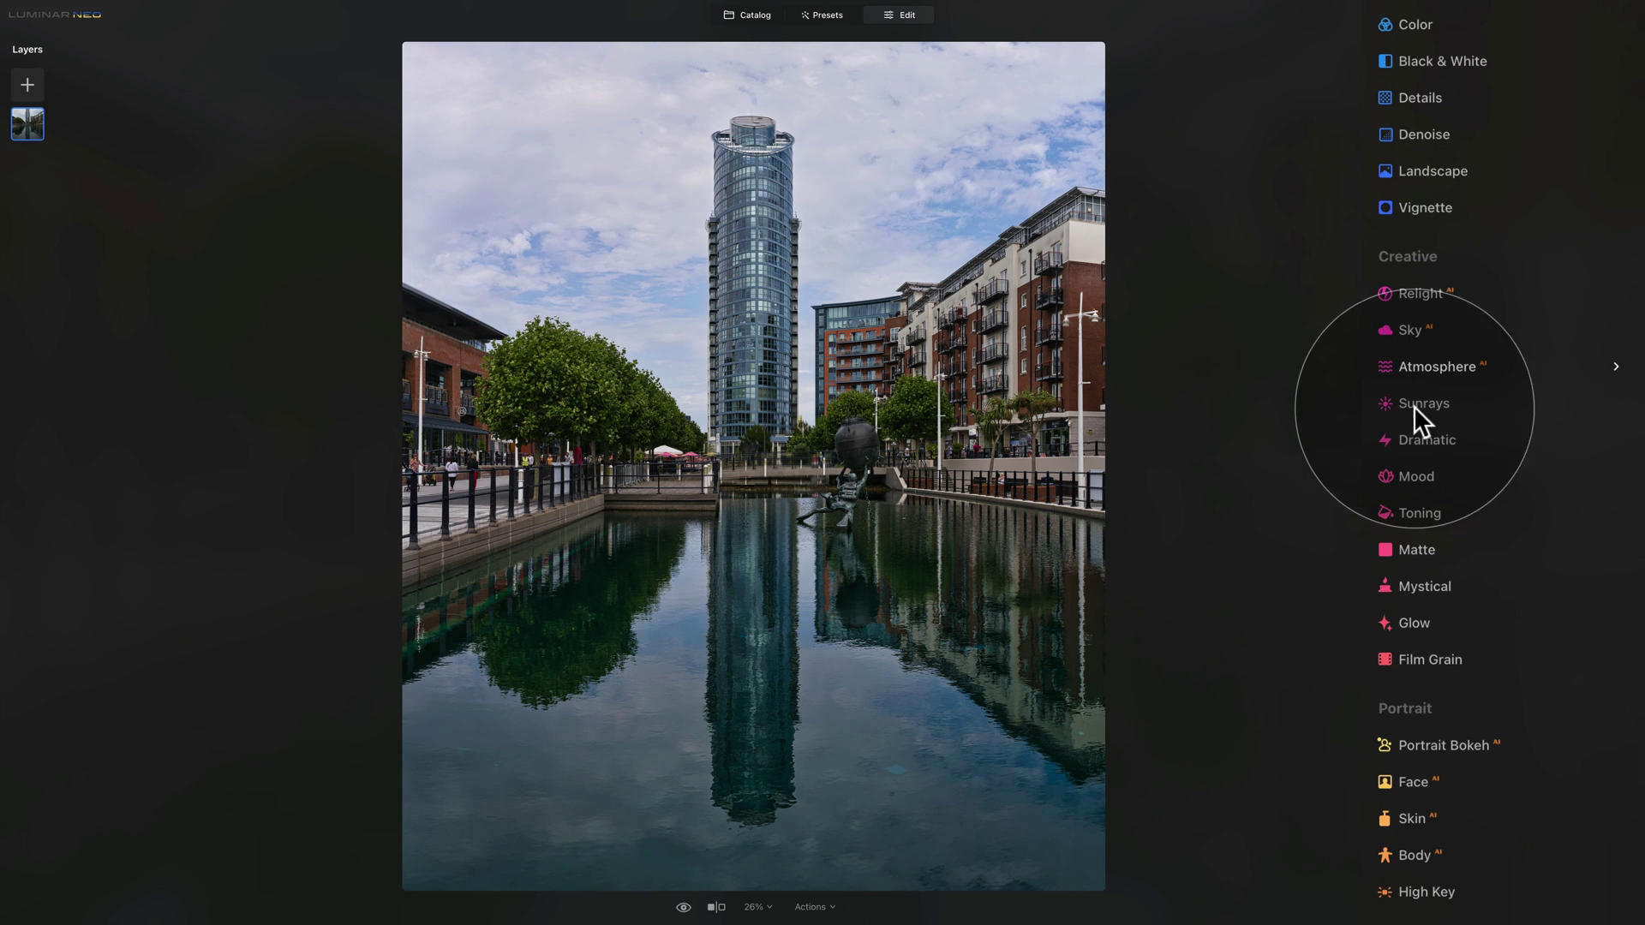
scroll(1446, 486, up, 4)
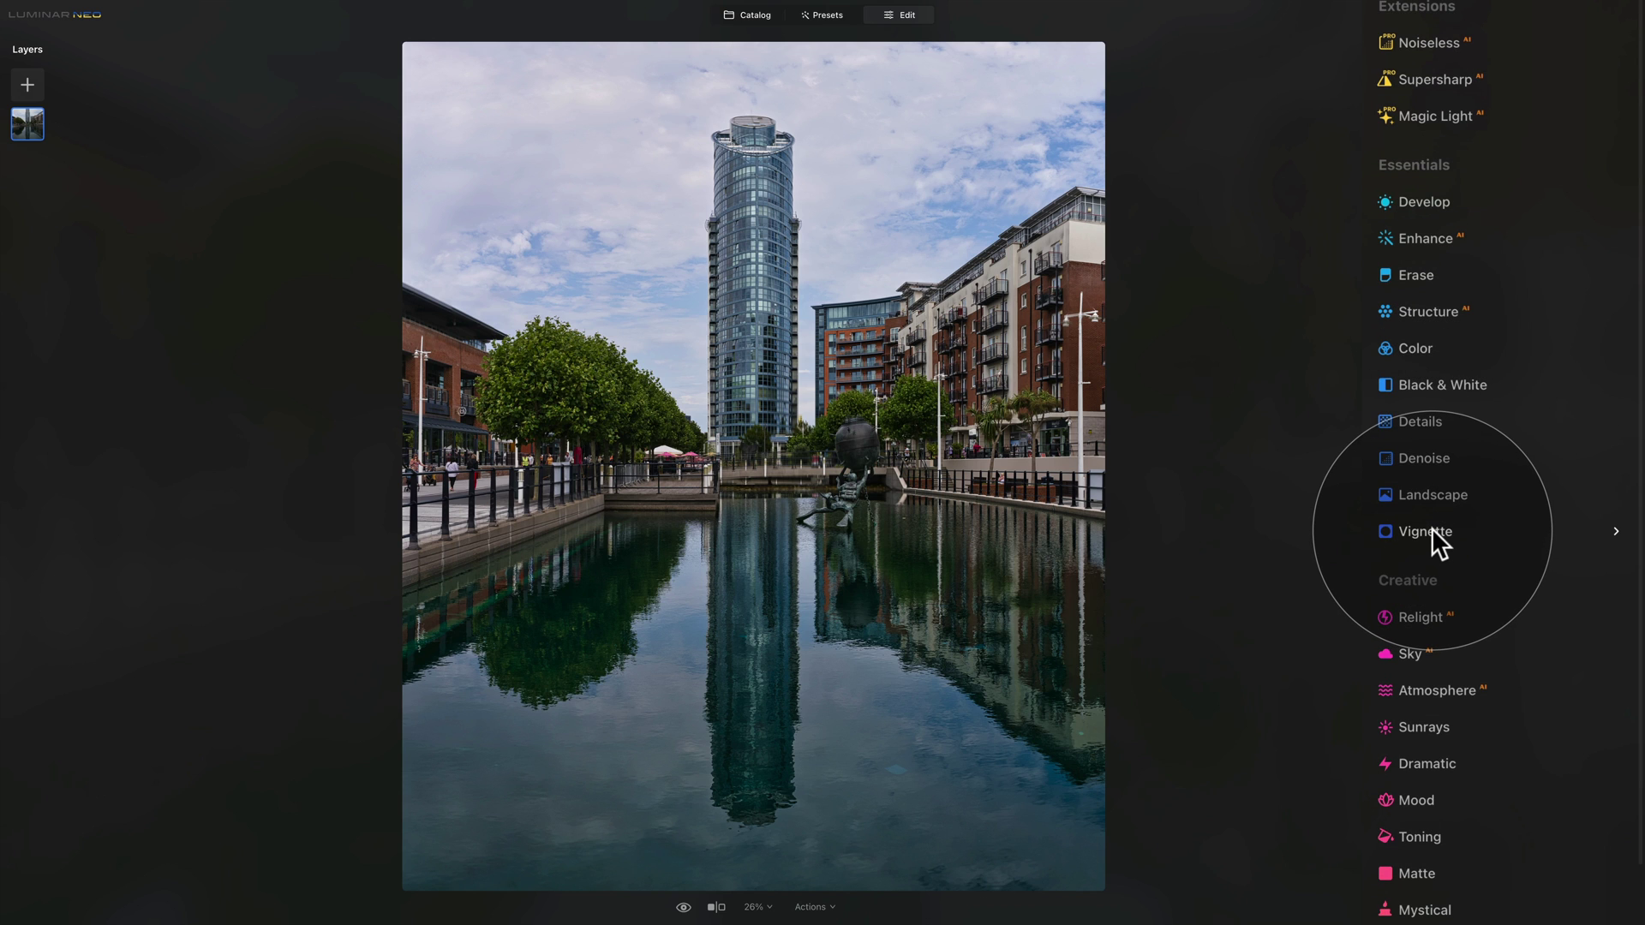
click(1431, 529)
scroll(1454, 455, down, 1)
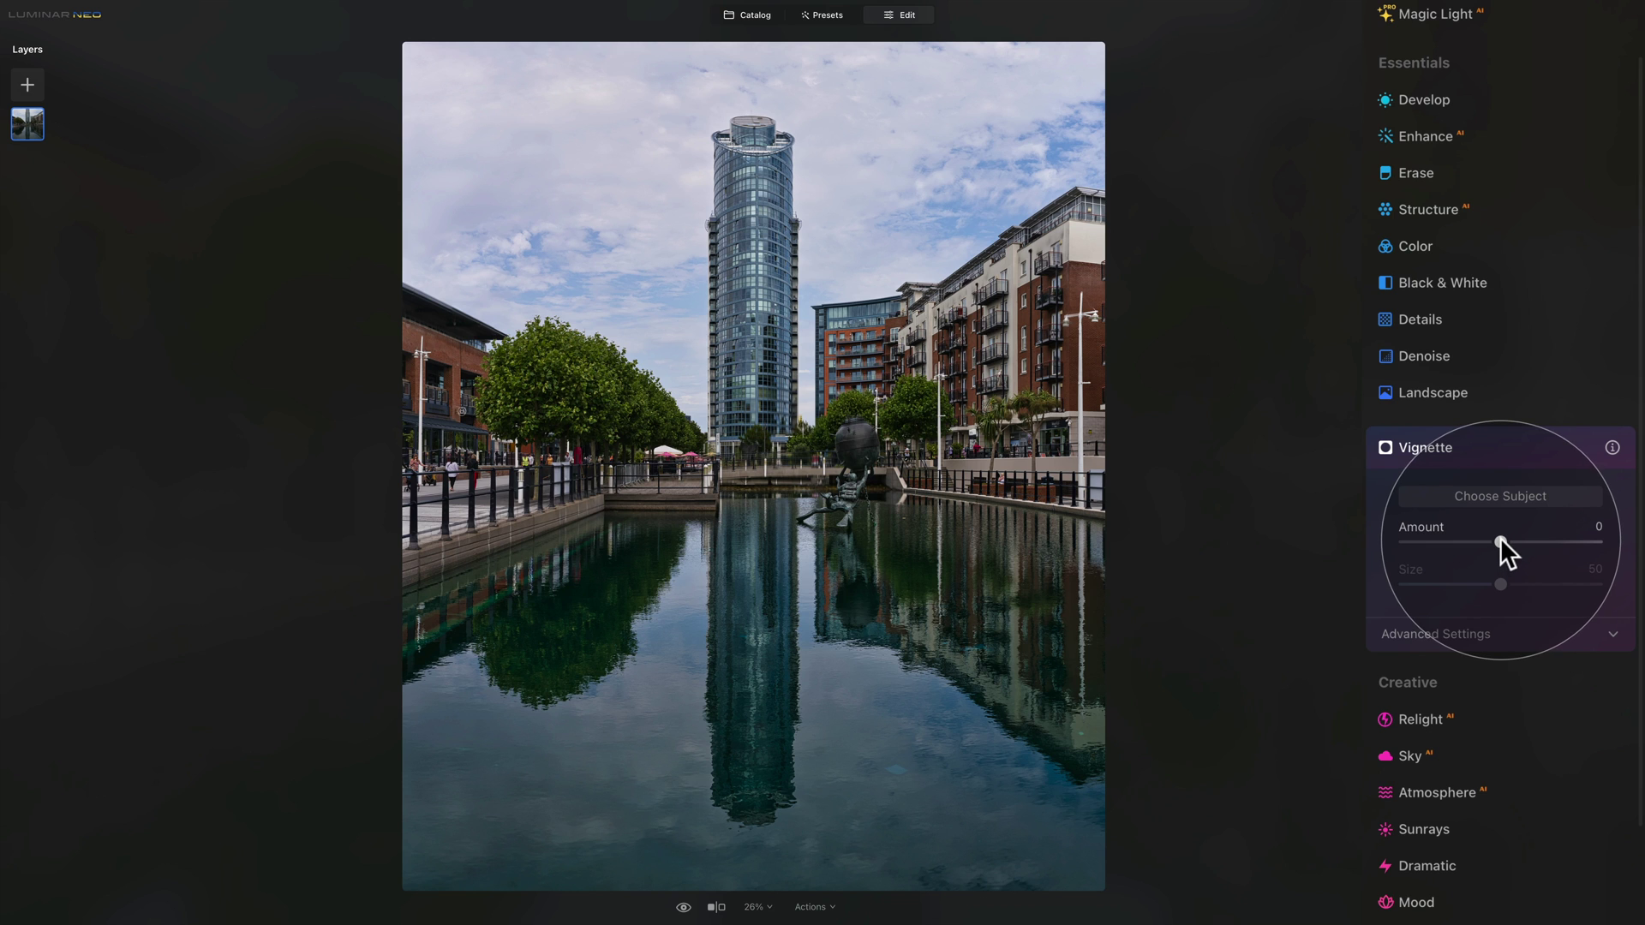
drag(1501, 541, 1463, 542)
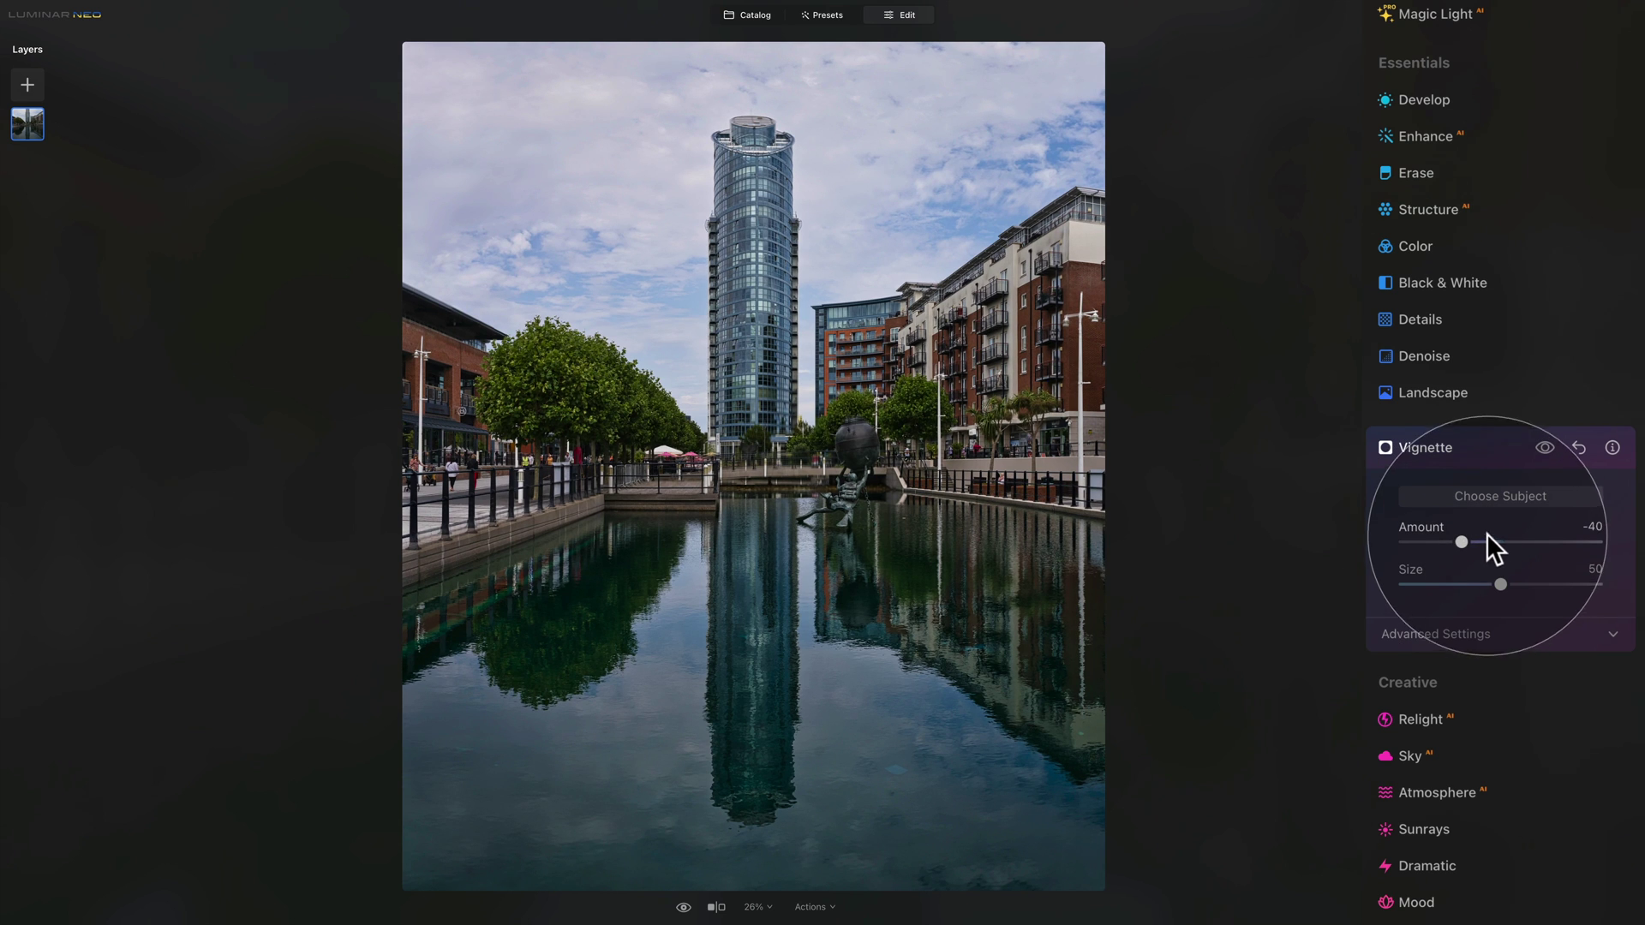
click(1542, 448)
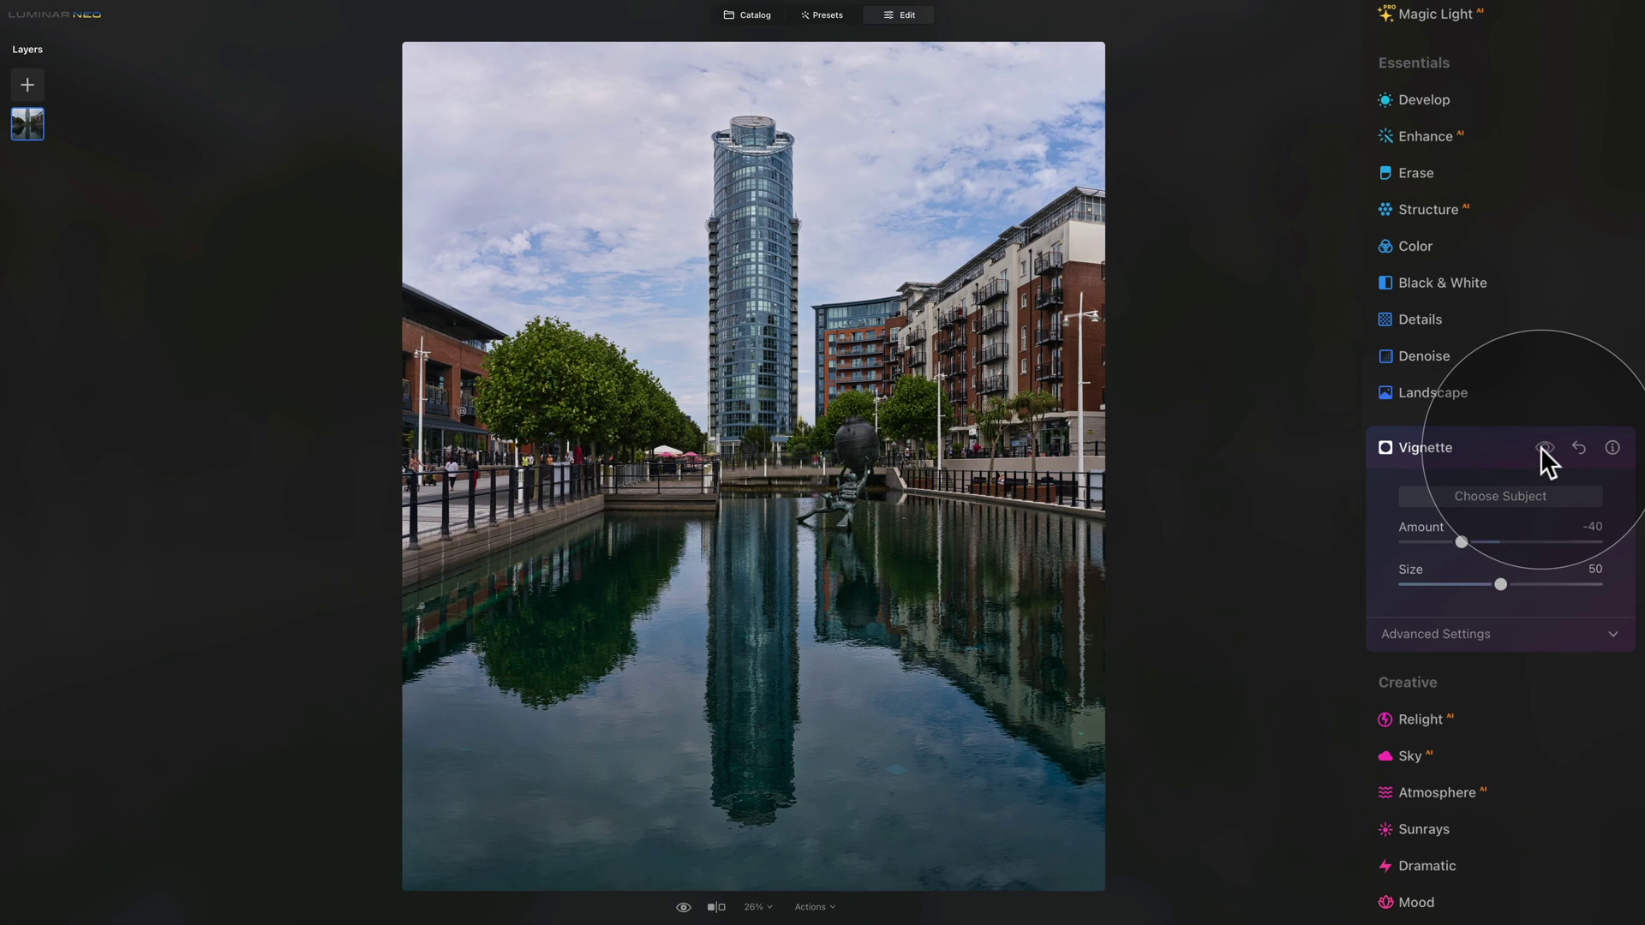
click(1541, 447)
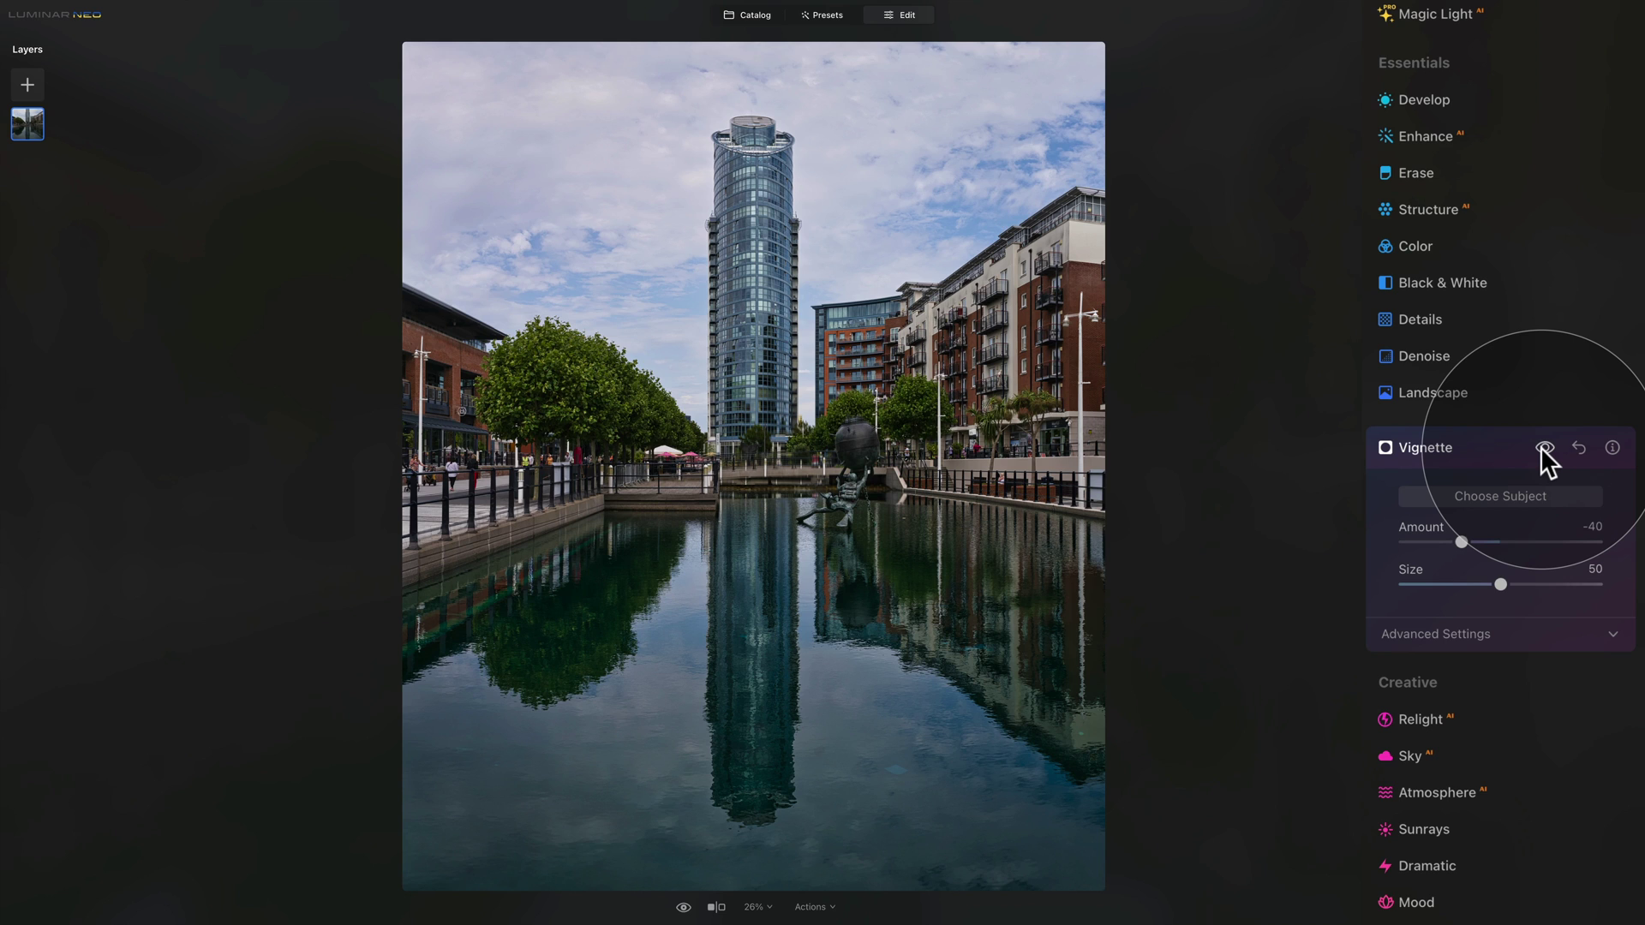
click(1483, 641)
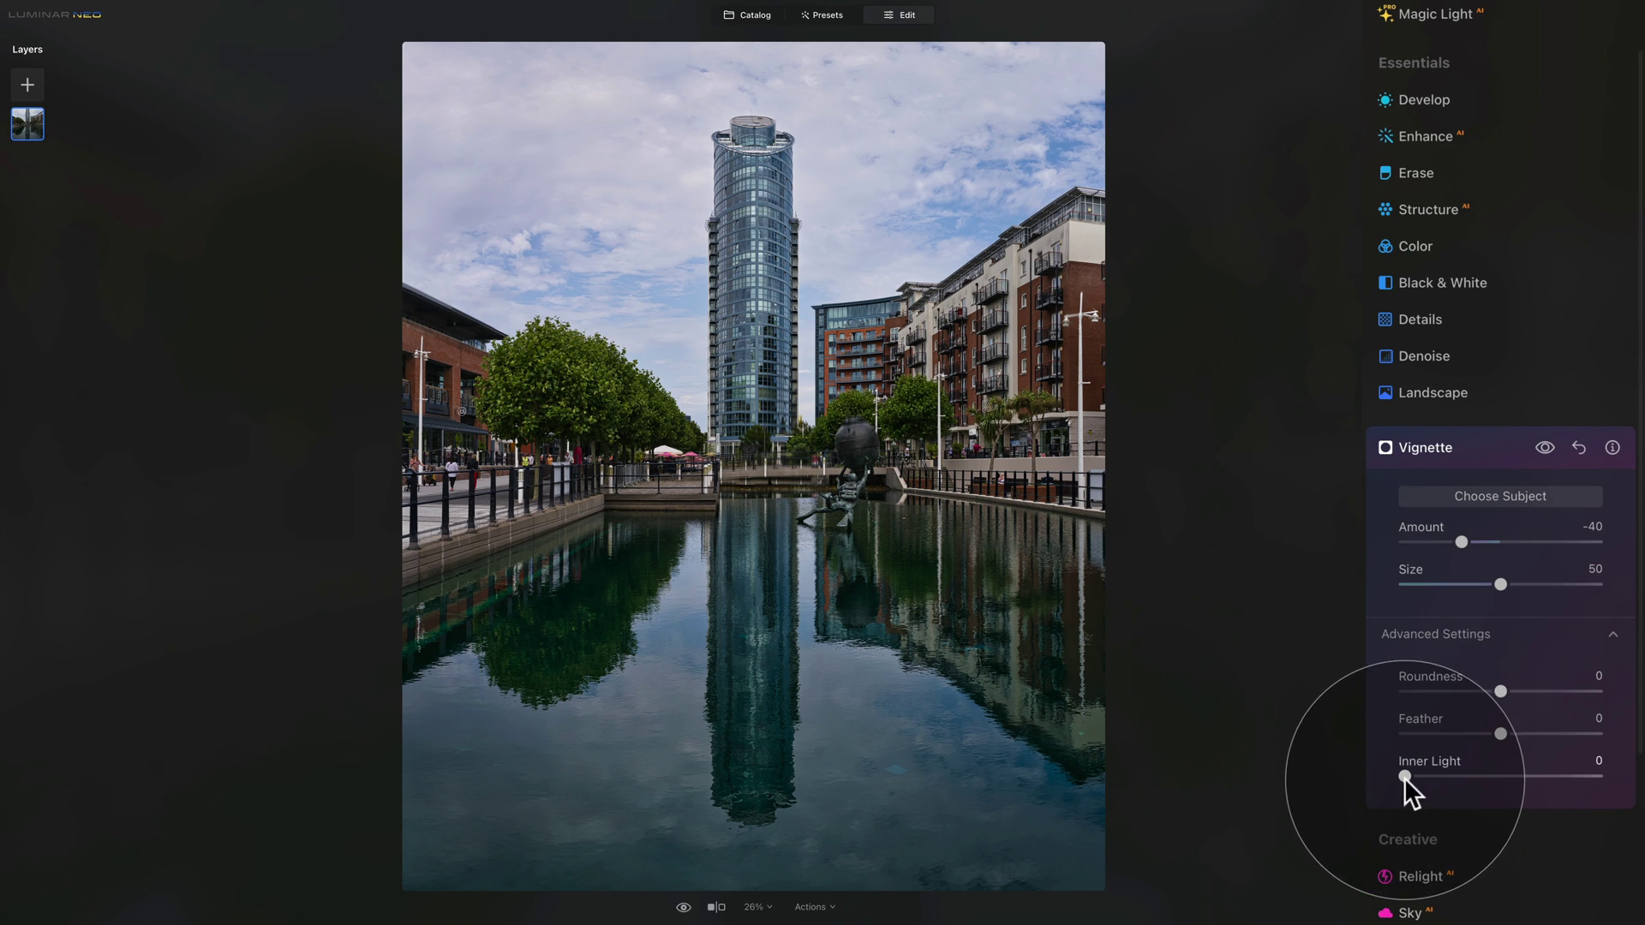
drag(1403, 773, 1435, 776)
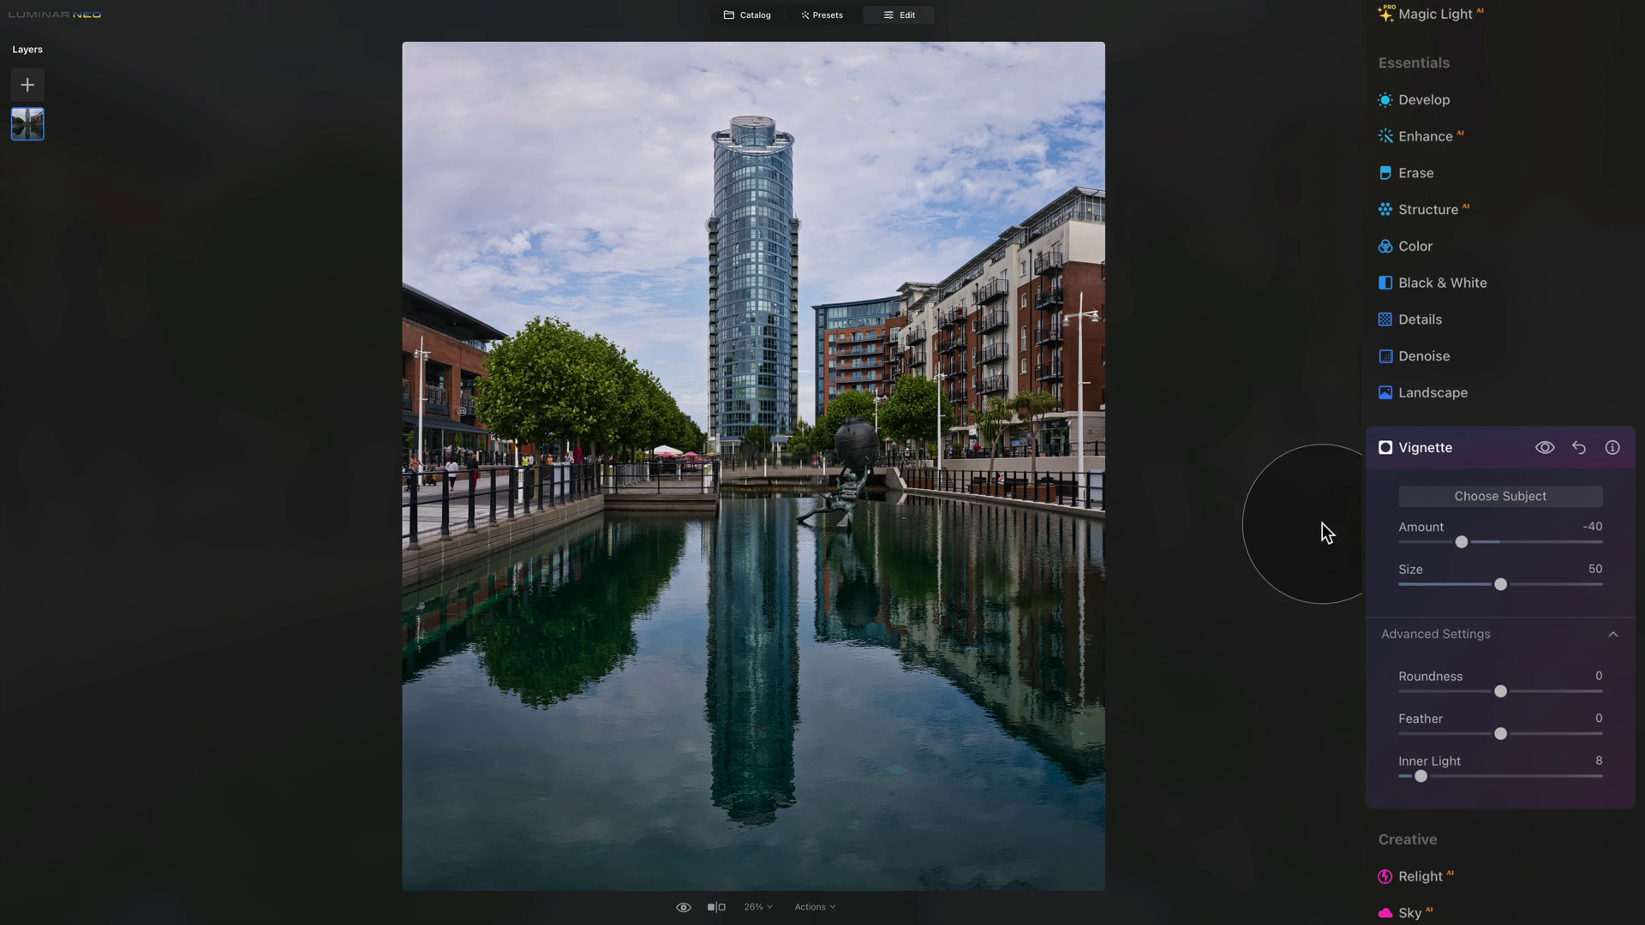
click(1455, 445)
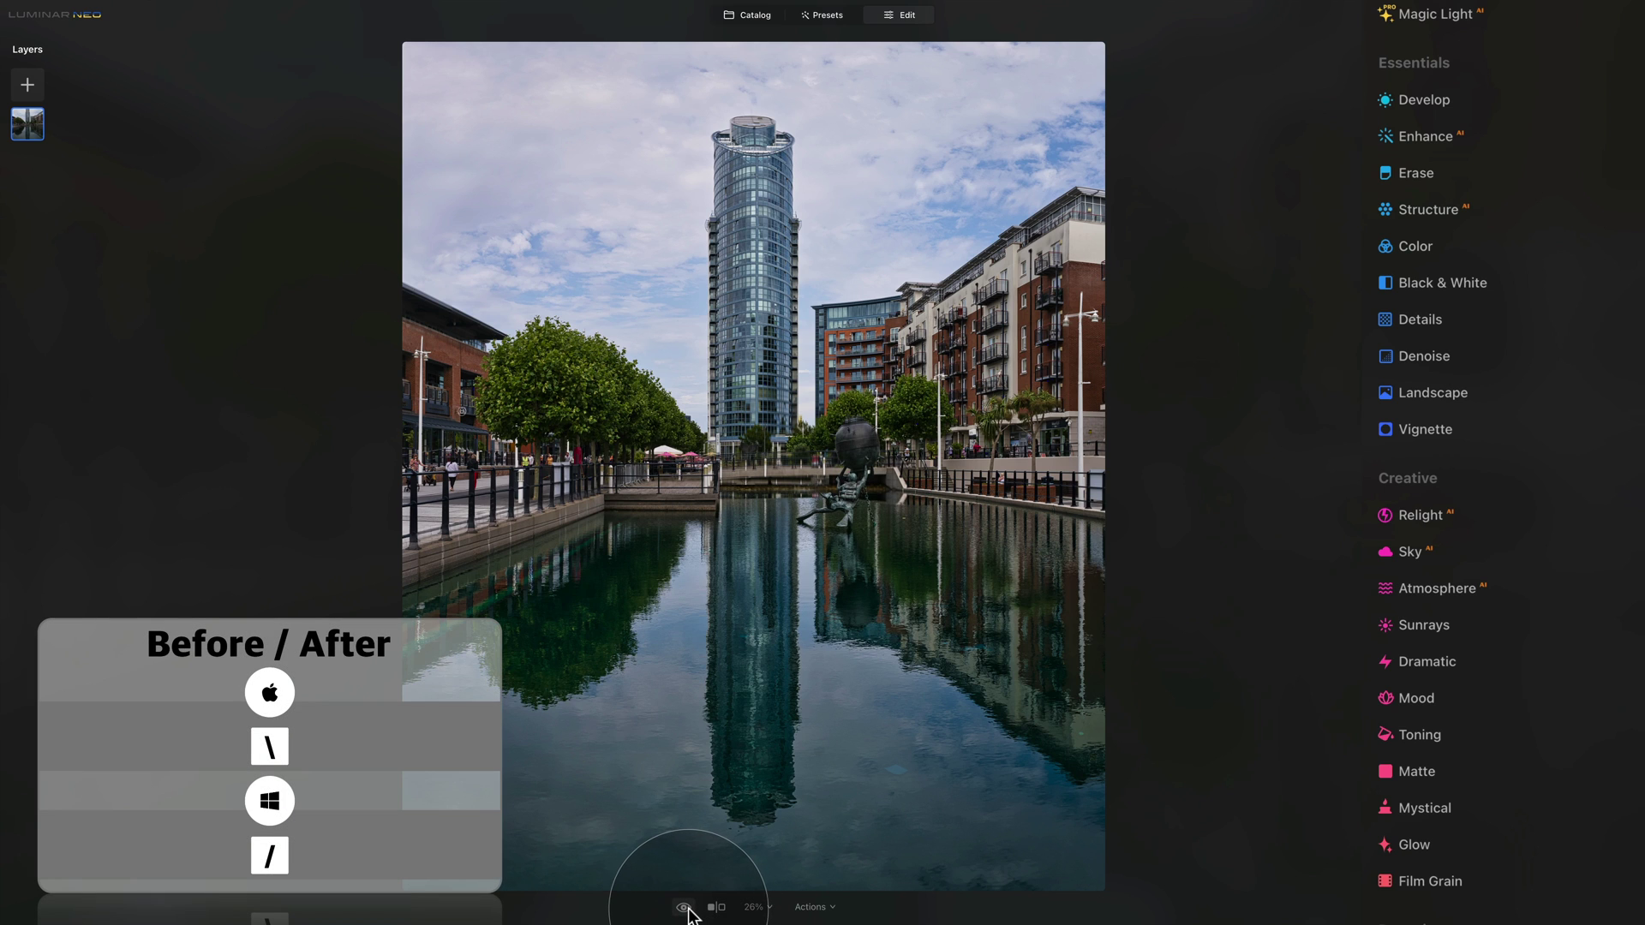
click(684, 908)
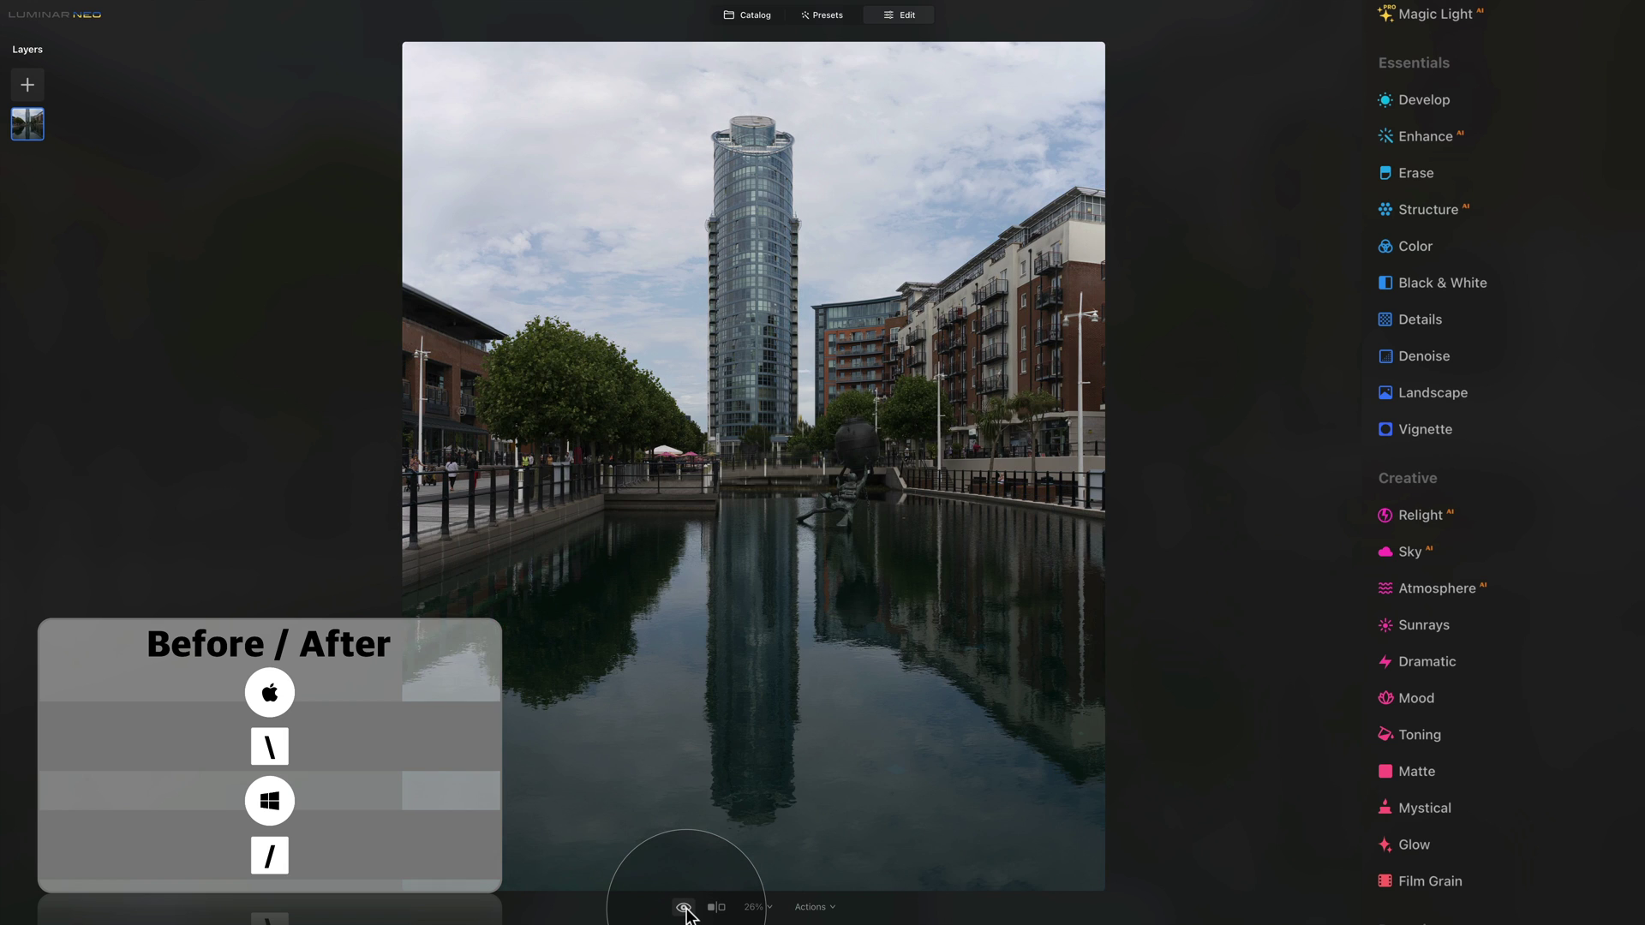
click(684, 908)
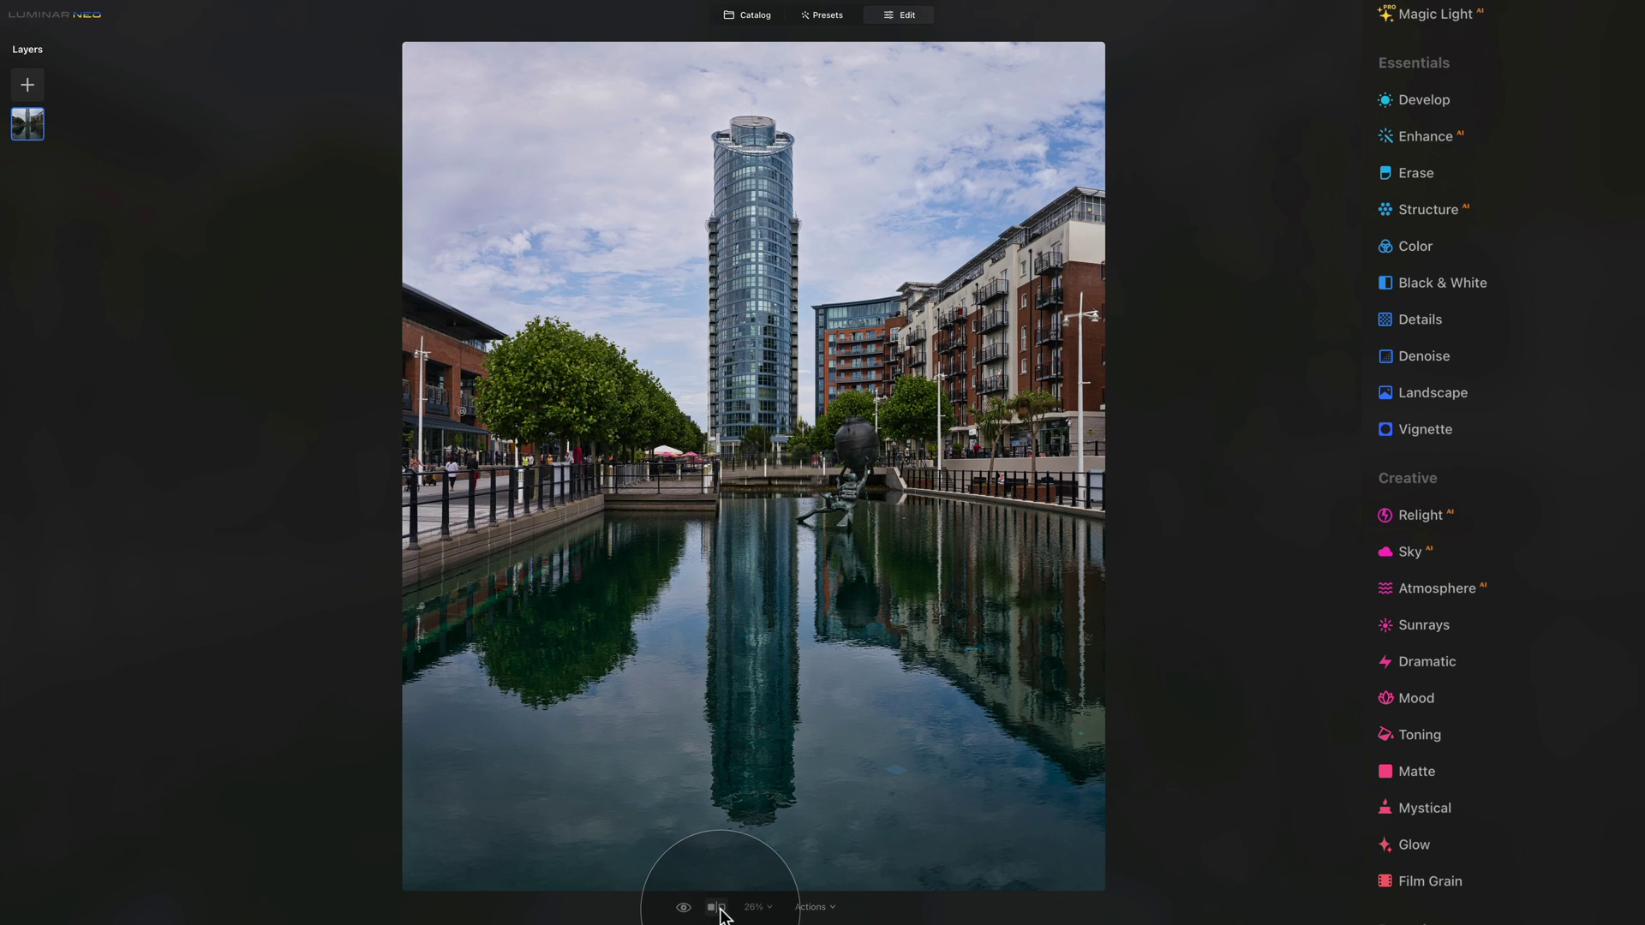
click(718, 909)
drag(753, 470, 699, 830)
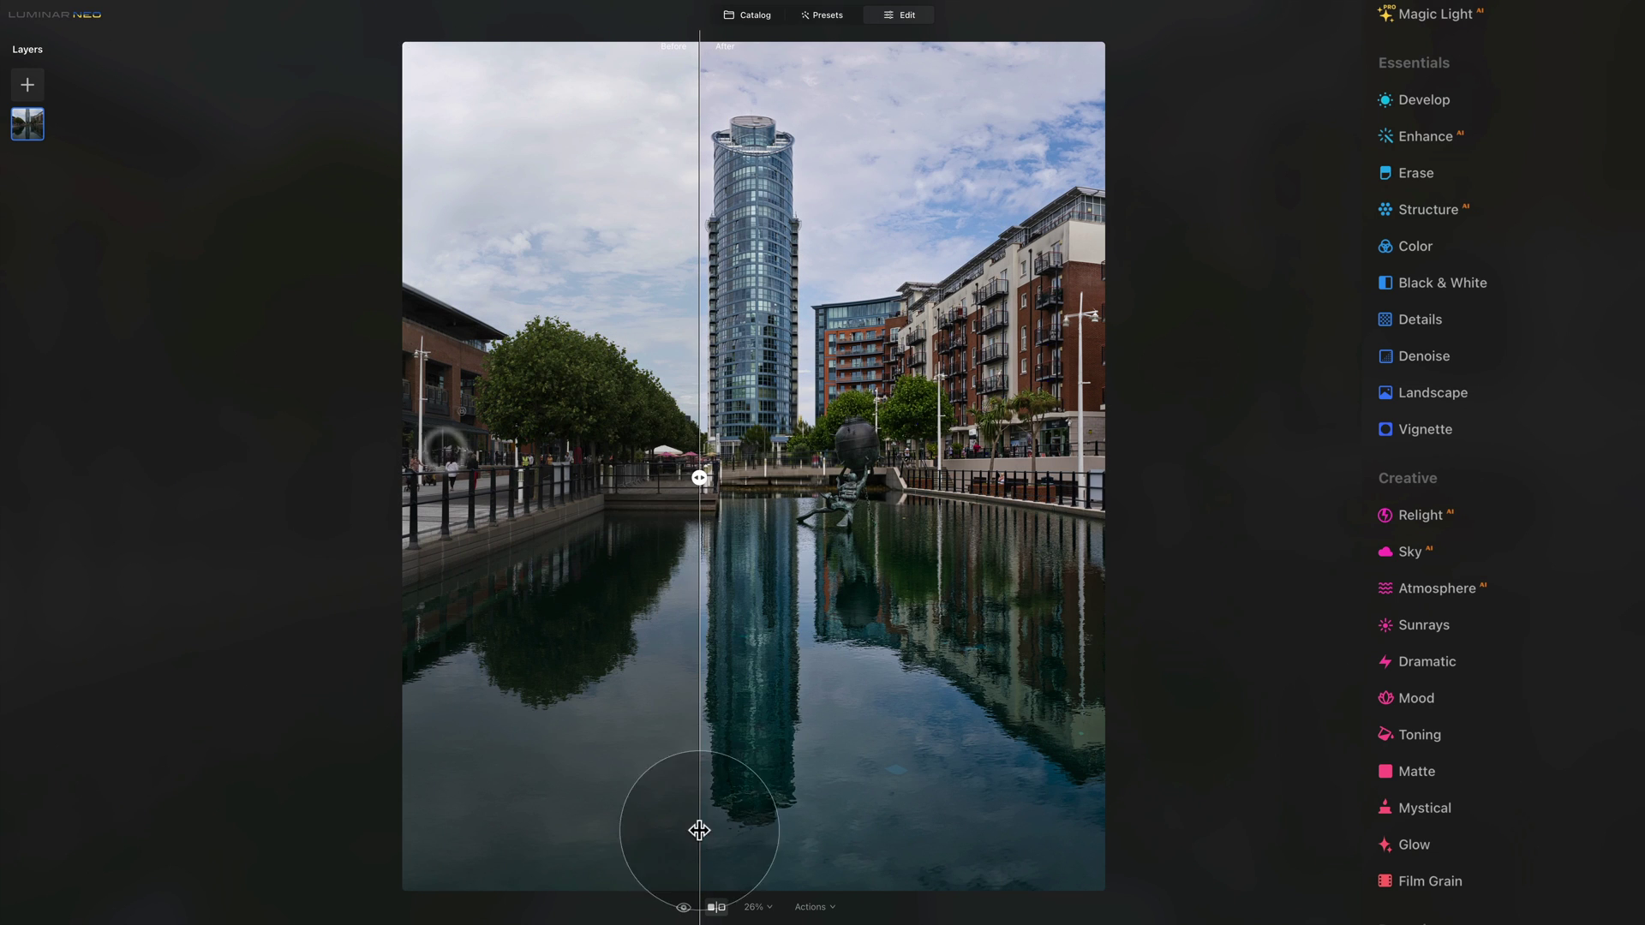
click(718, 911)
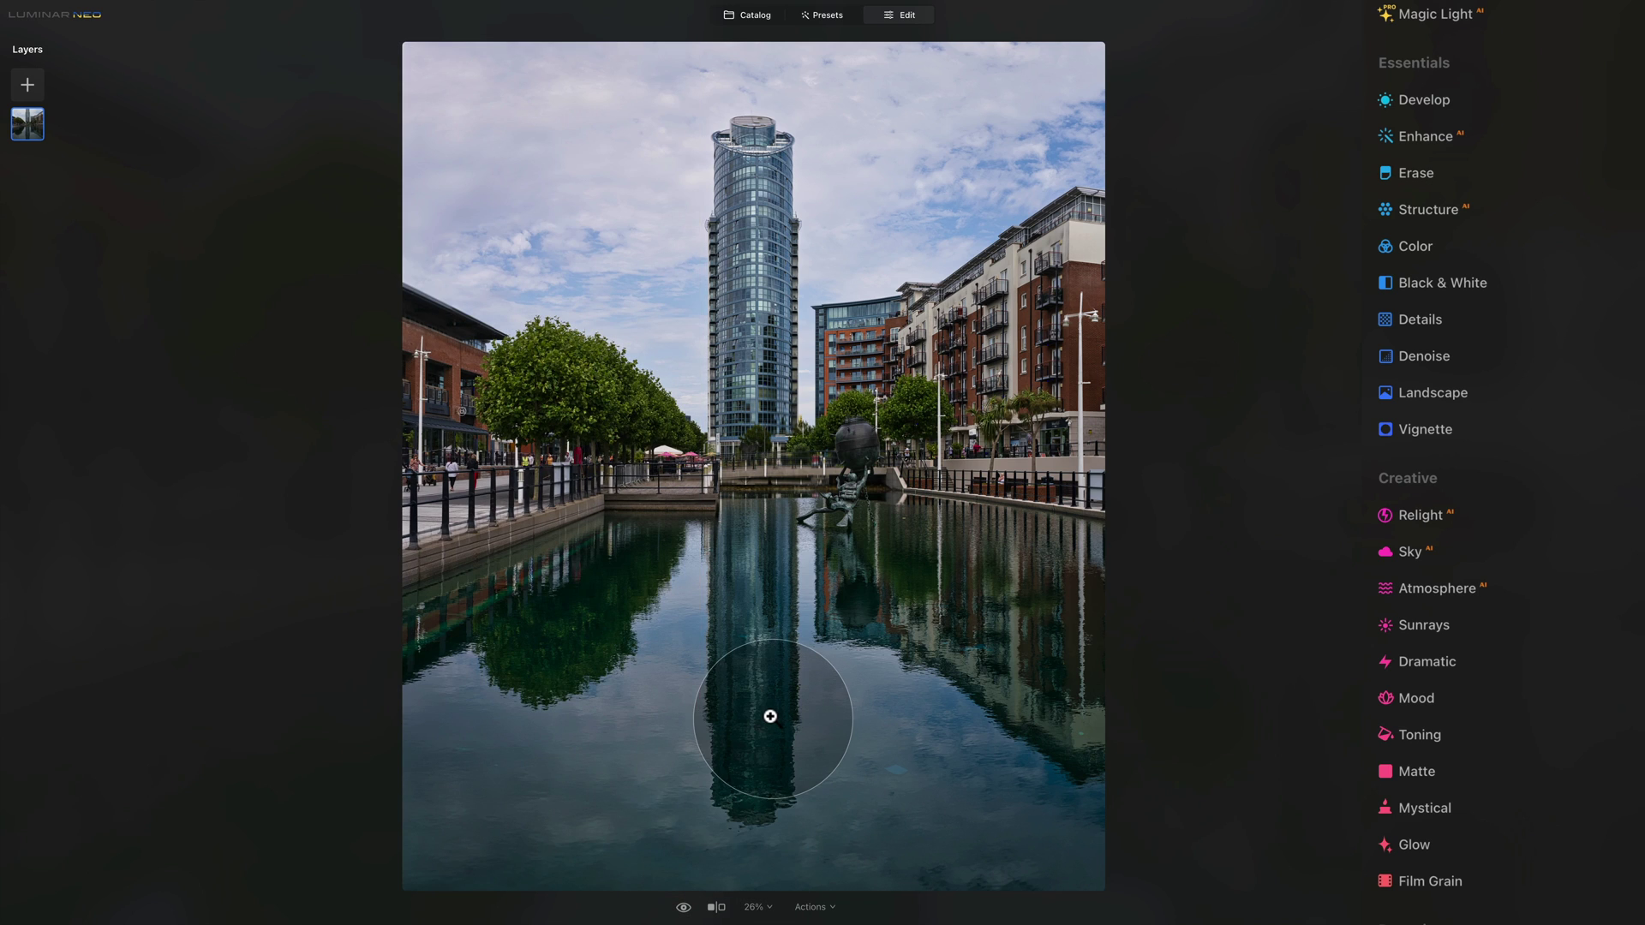